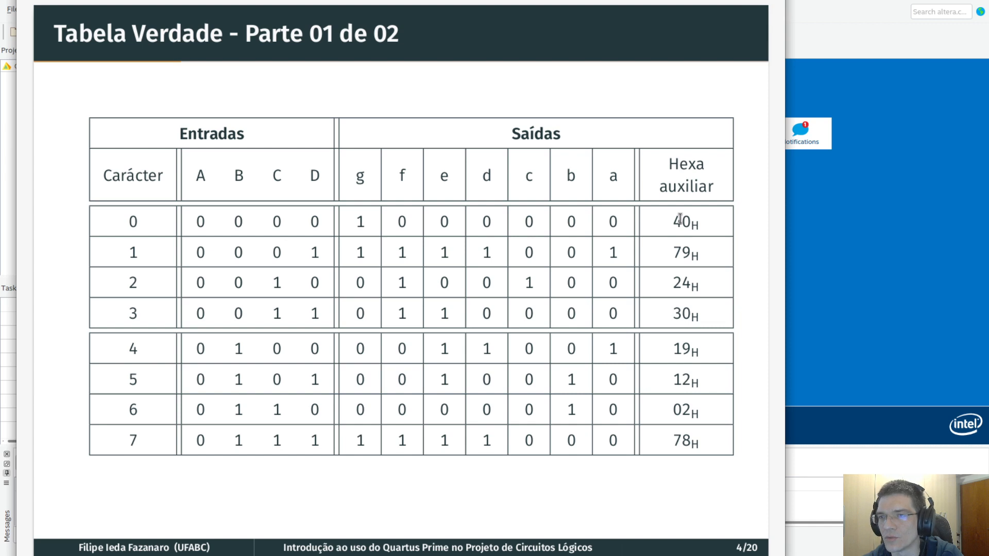
# Review the slides from the truth table through the Karnaugh maps to the sum-of-products expressions
pyautogui.press('Right')
pyautogui.press('Right')
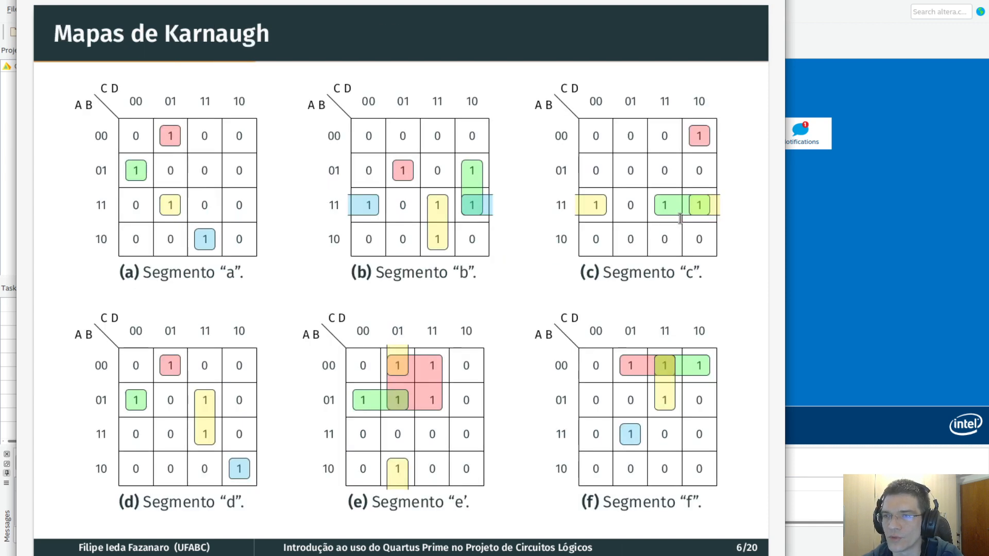
pyautogui.press('Right')
pyautogui.press('Right')
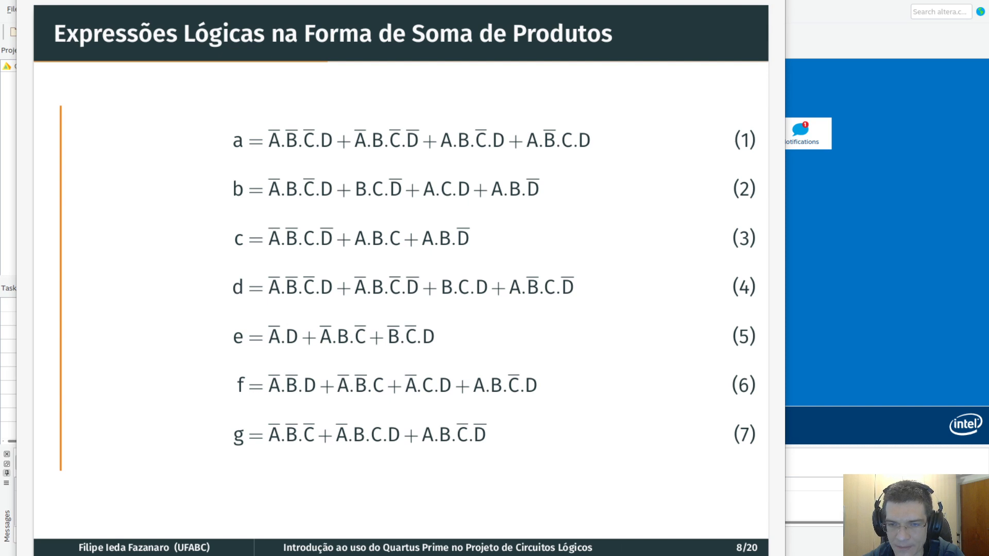
# Switch to Quartus Prime and start a new project in the home subfolder learning_fpga_verilog_vhdl/03b.projetos_playlist_quartus_prime/01.decodificador_hexadecimal
pyautogui.click(951, 472)
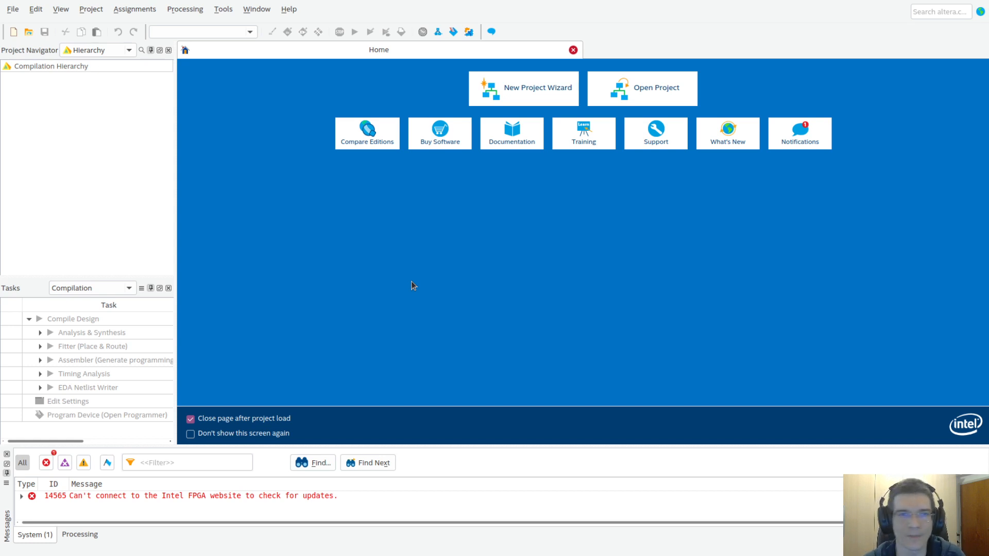
pyautogui.click(531, 91)
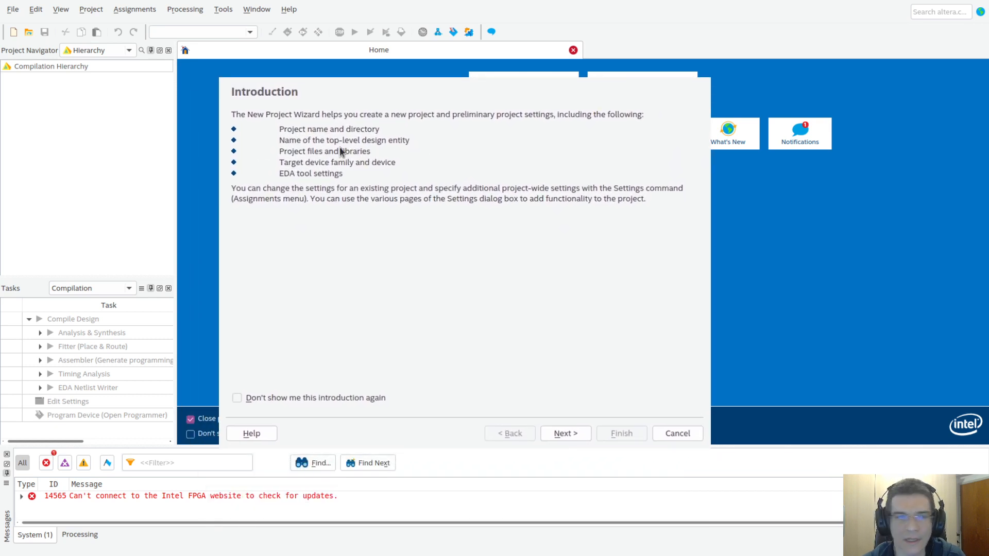
pyautogui.click(522, 73)
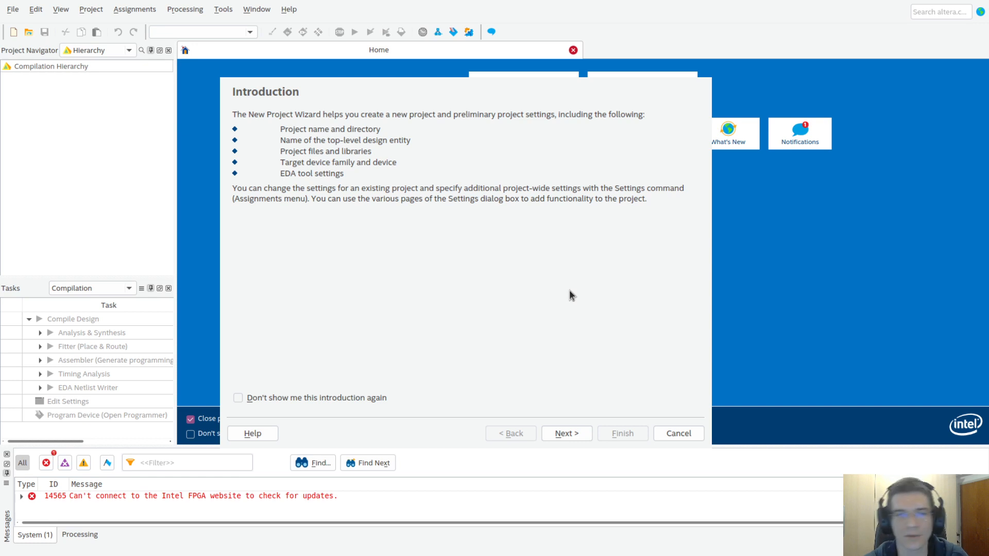
pyautogui.click(565, 434)
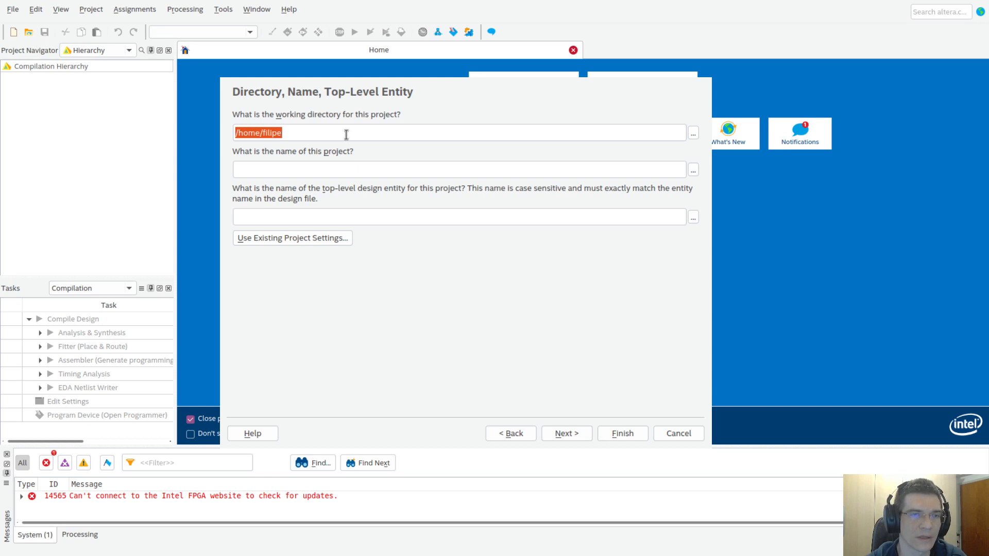
pyautogui.click(695, 134)
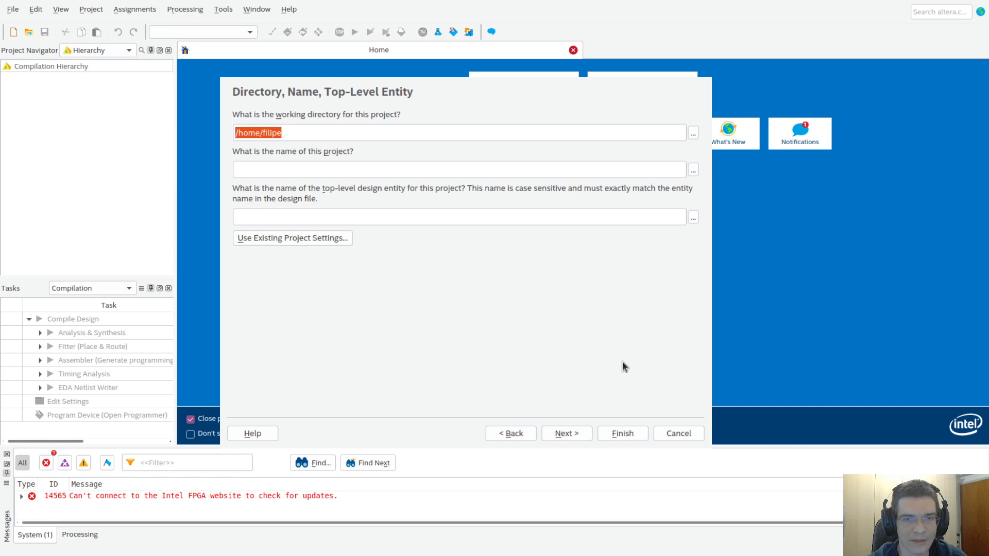
pyautogui.write('/home/filipe/learning_fpga_verilog_vhdl/03b.projetos_playlist_quartus_prime/01.decodificador_hexadecimal')
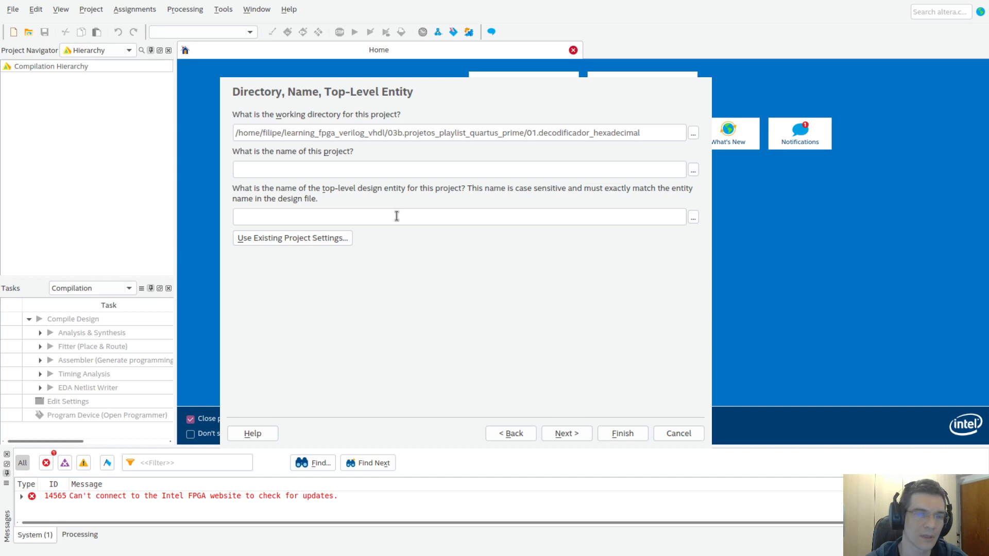
# Name the project and its top-level entity proj_decoder_hexa and continue to the project type
pyautogui.write('proj_')
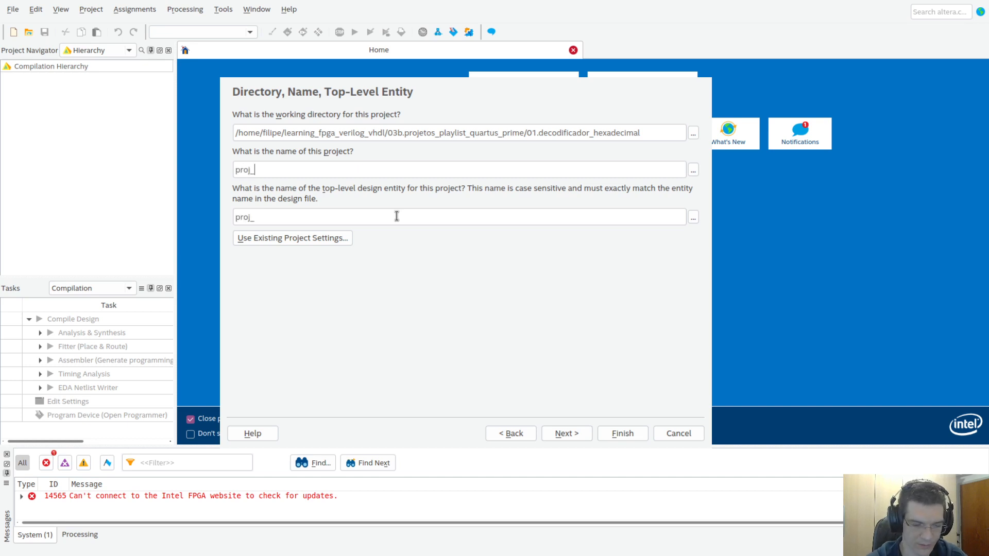
pyautogui.write('decode')
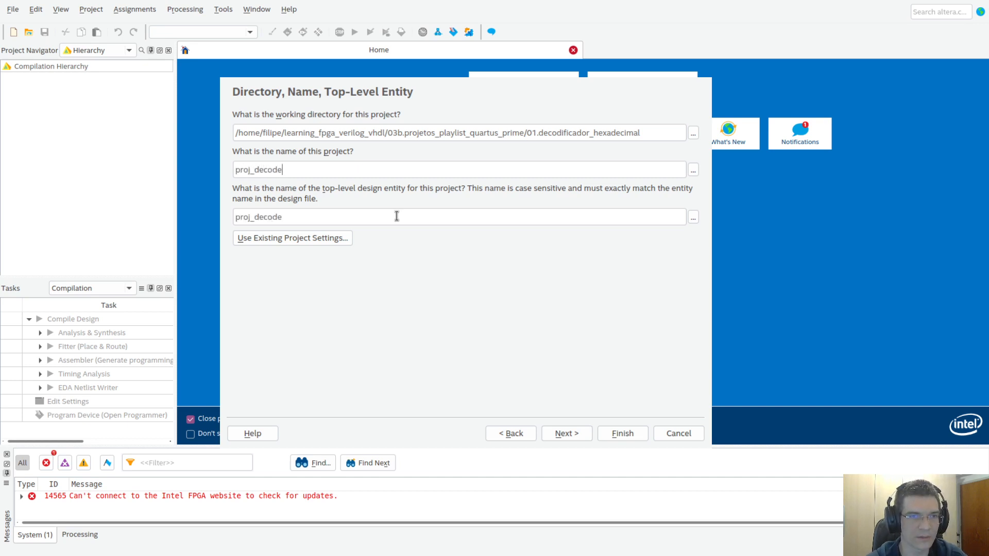
pyautogui.write('r_hexa')
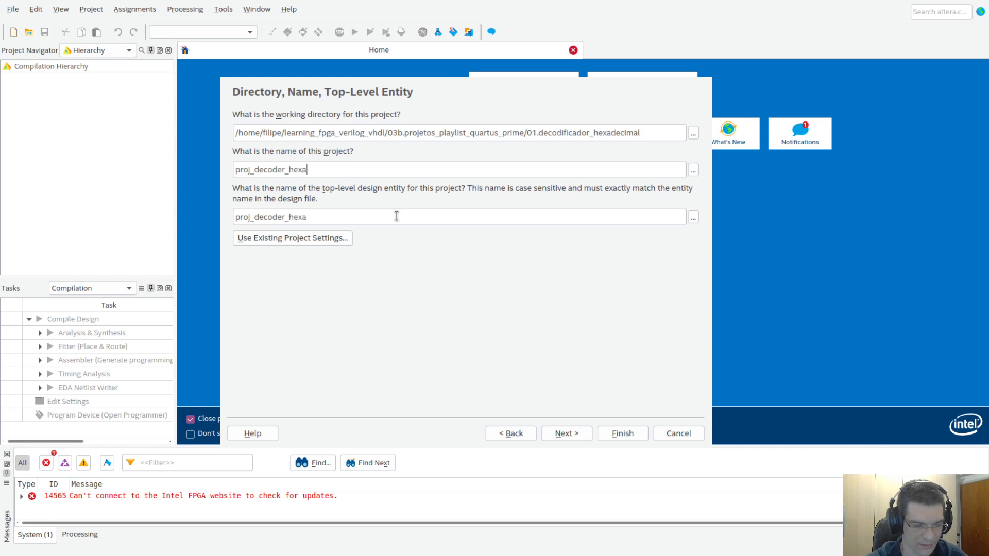
pyautogui.write('de')
pyautogui.press('BackSpace')
pyautogui.press('BackSpace')
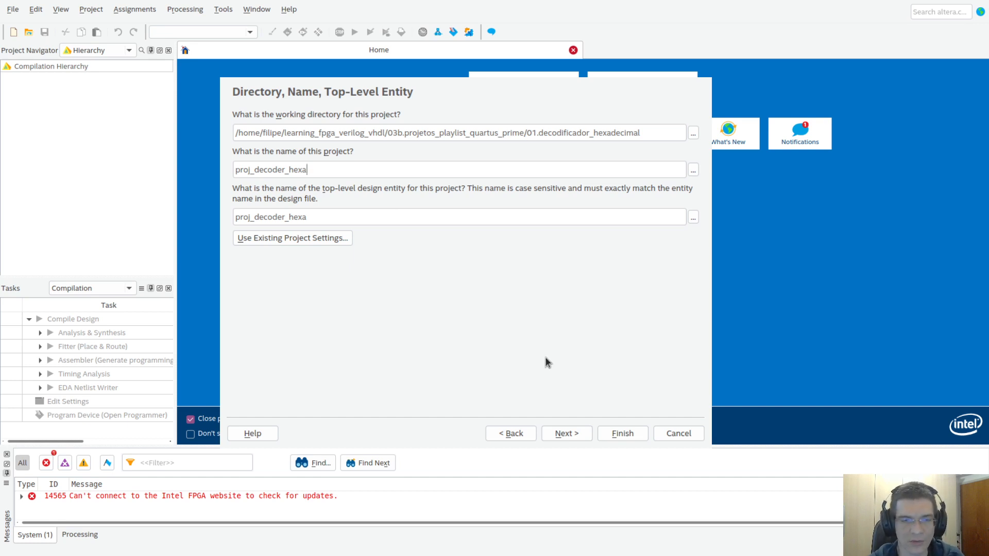
pyautogui.click(567, 434)
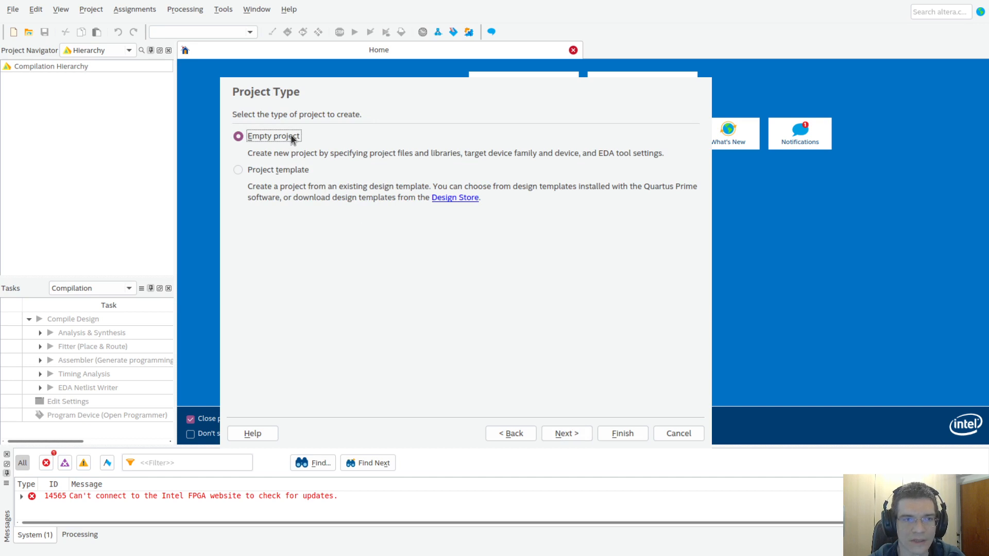
# Choose an empty project and continue to the device settings without adding any design files
pyautogui.click(284, 174)
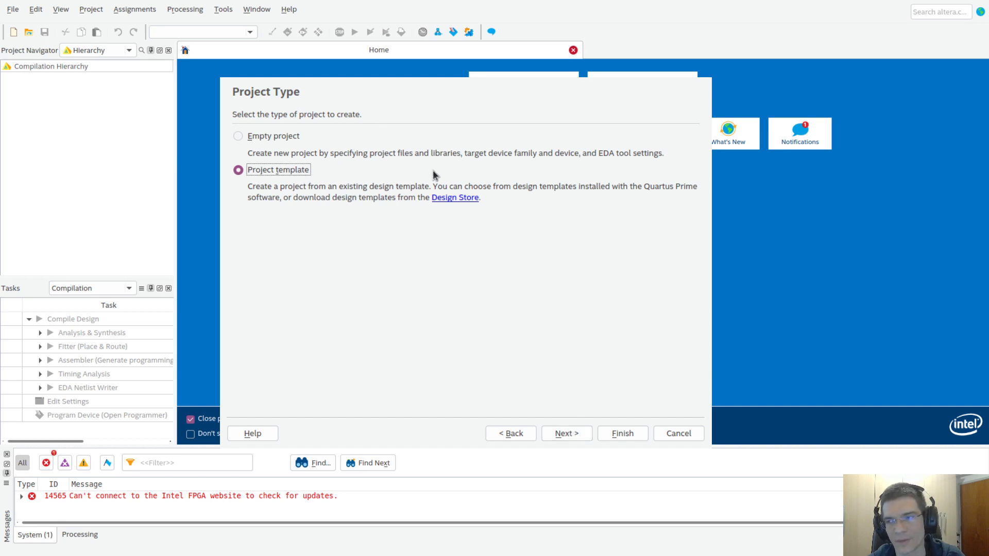
pyautogui.click(285, 138)
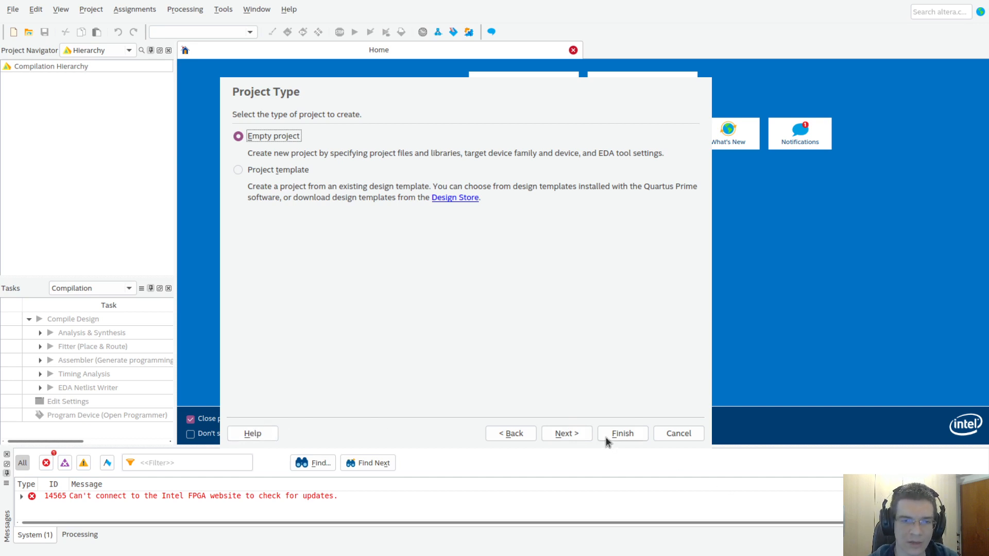
pyautogui.click(566, 434)
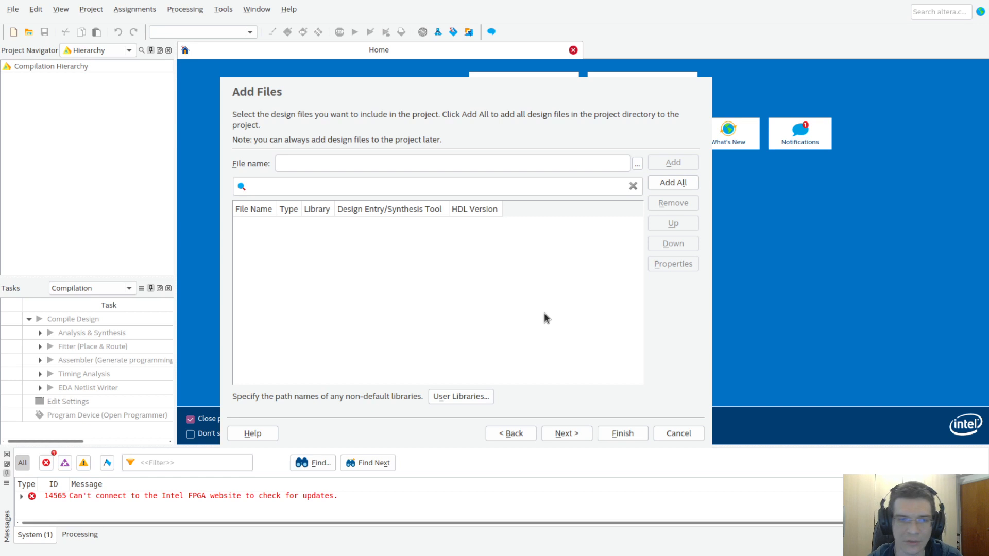
pyautogui.click(567, 434)
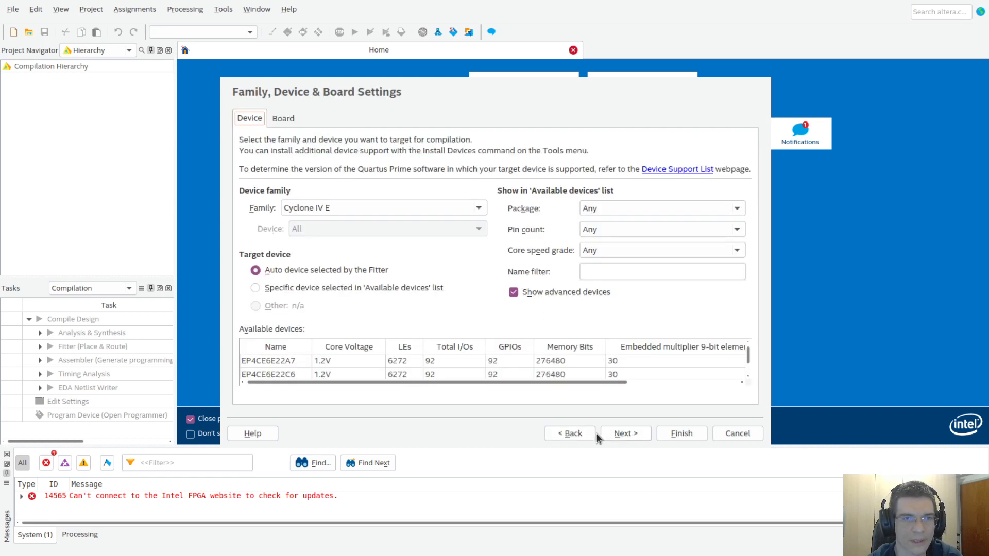
# Keep the Cyclone IV E family and choose EP4CE115F29C7 as the specific target device
pyautogui.moveTo(482, 450); pyautogui.dragTo(481, 555)
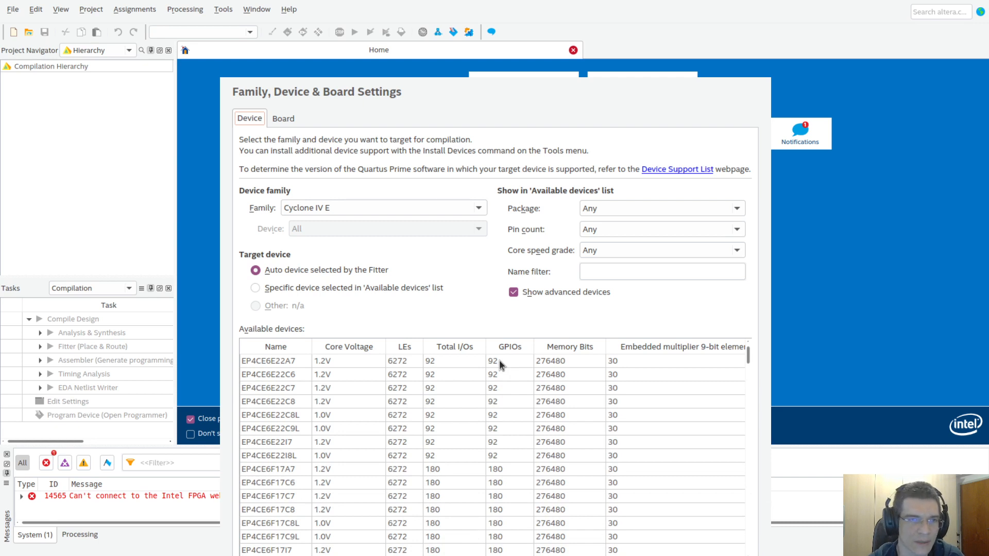
pyautogui.click(481, 208)
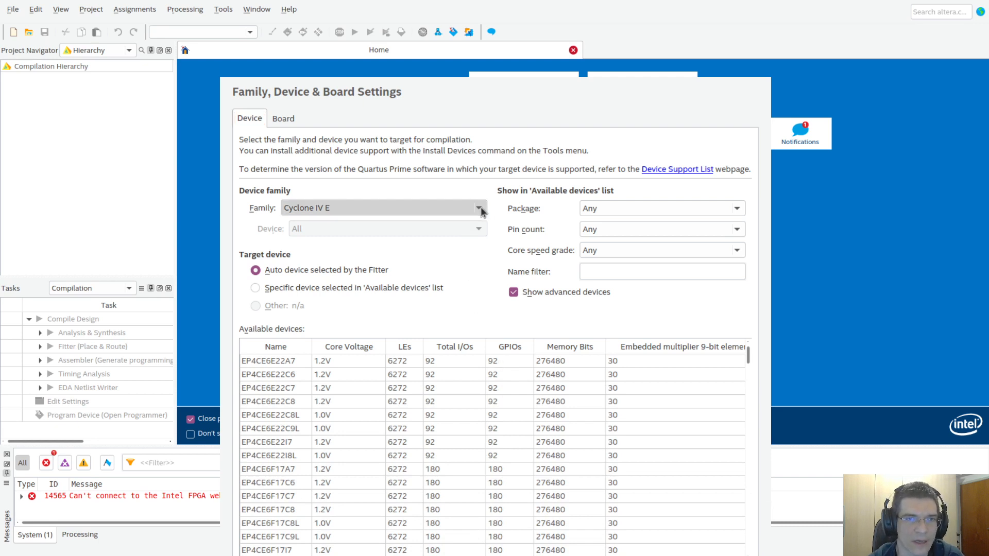
pyautogui.click(388, 205)
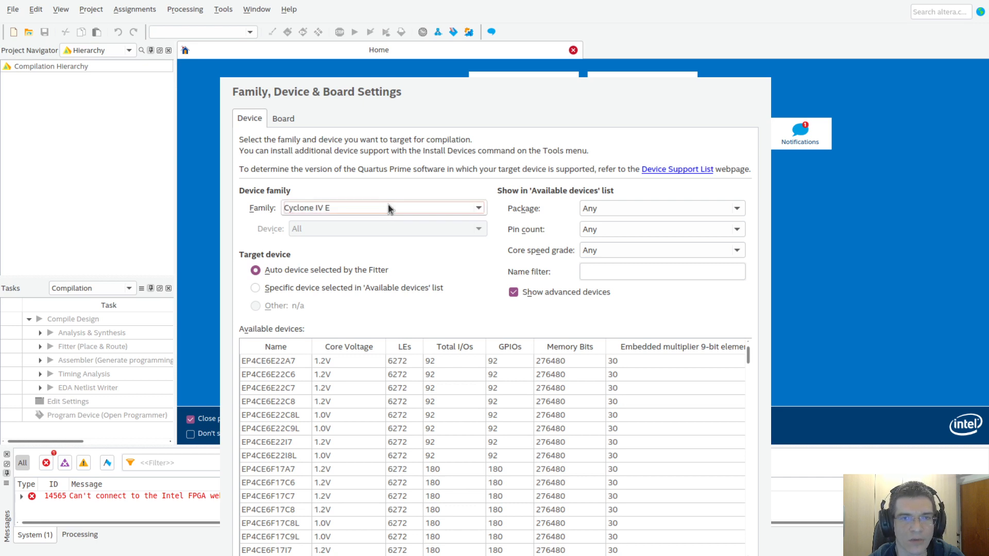
pyautogui.moveTo(748, 368); pyautogui.dragTo(749, 547)
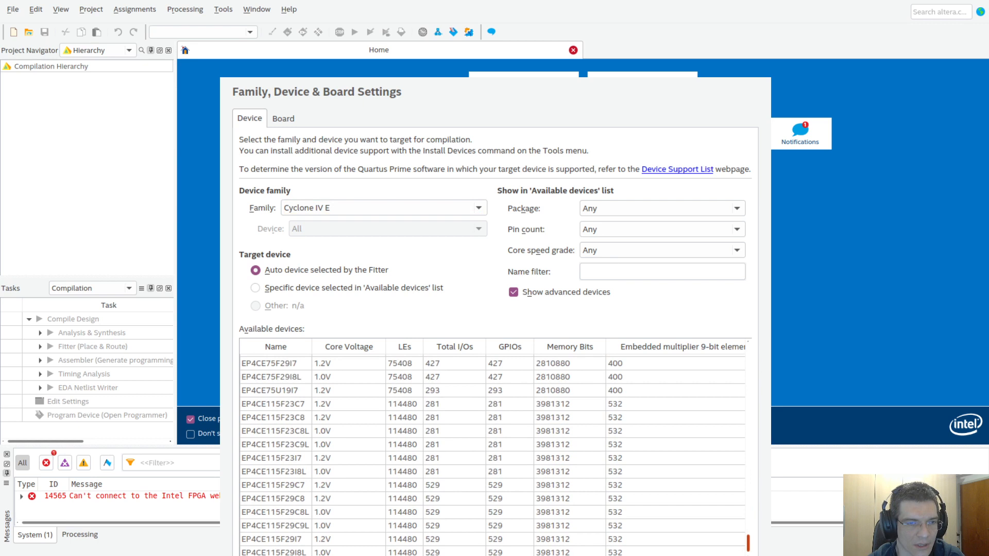
pyautogui.click(278, 540)
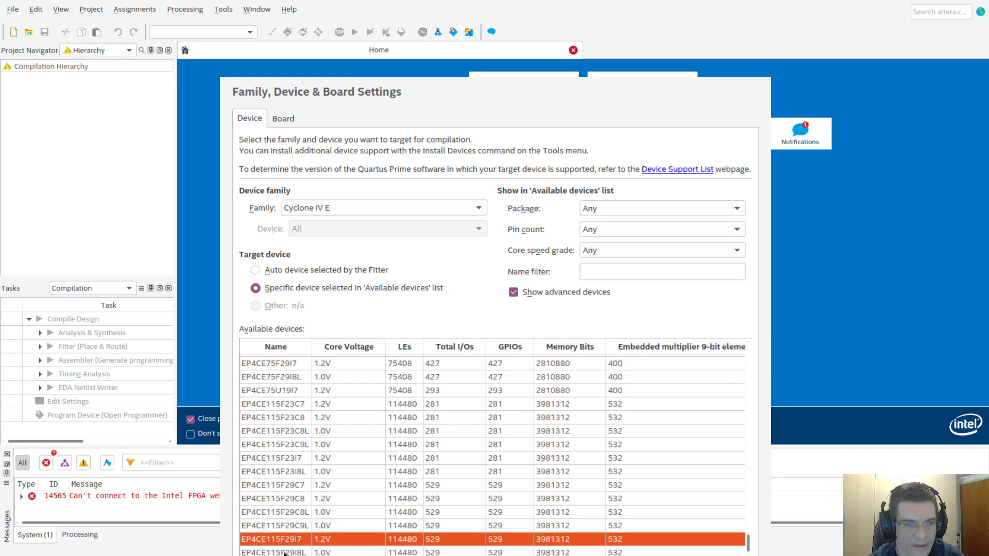
pyautogui.click(296, 487)
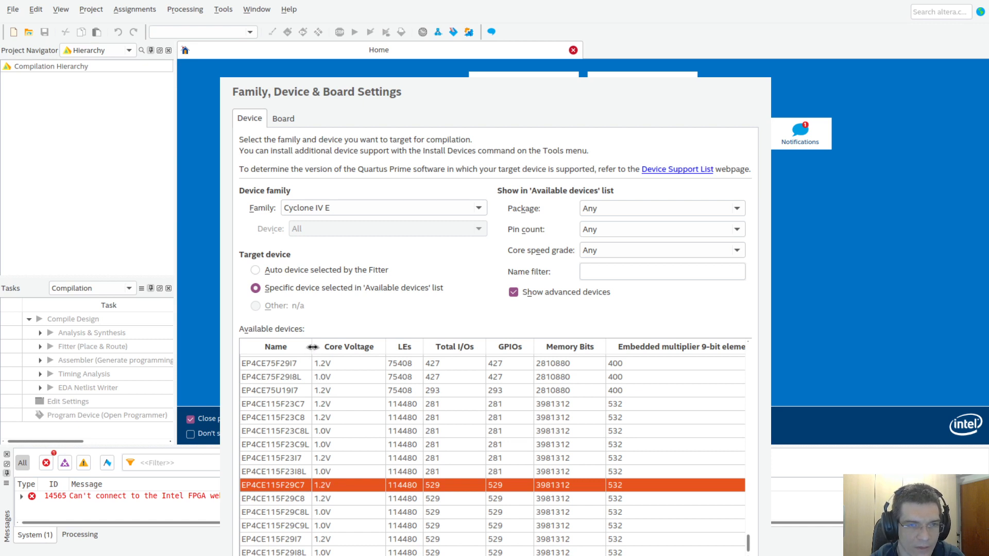
# Examine the specification columns of the chosen EP4CE115F29C7 and compare them with those of the EP4CE22 devices
pyautogui.moveTo(312, 346); pyautogui.dragTo(326, 348)
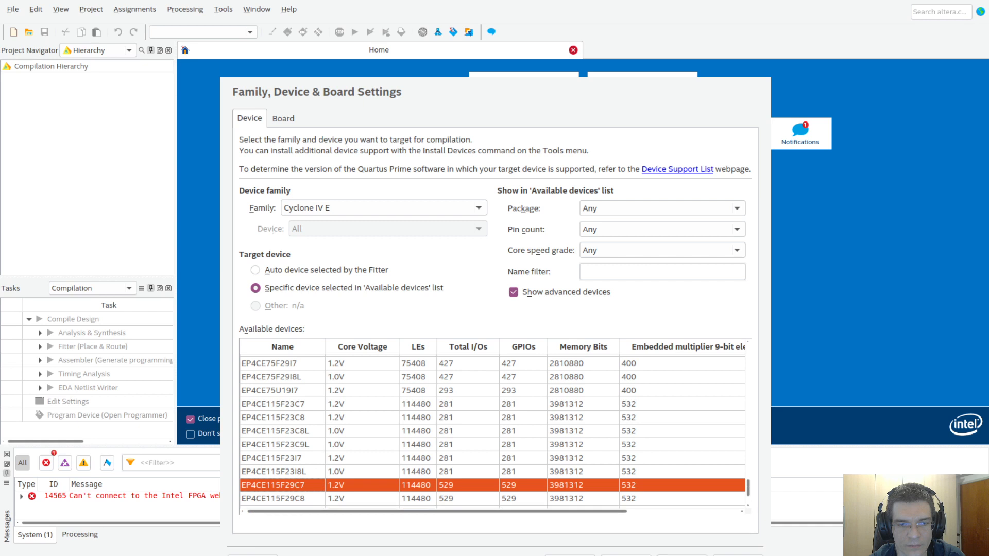
pyautogui.scroll(-2, 701, 435)
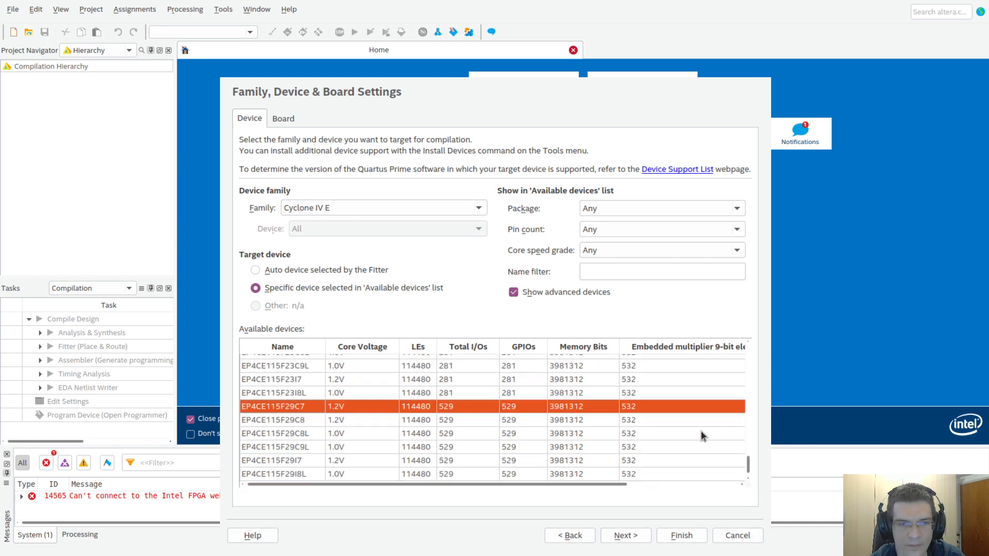
pyautogui.moveTo(437, 351); pyautogui.dragTo(464, 351)
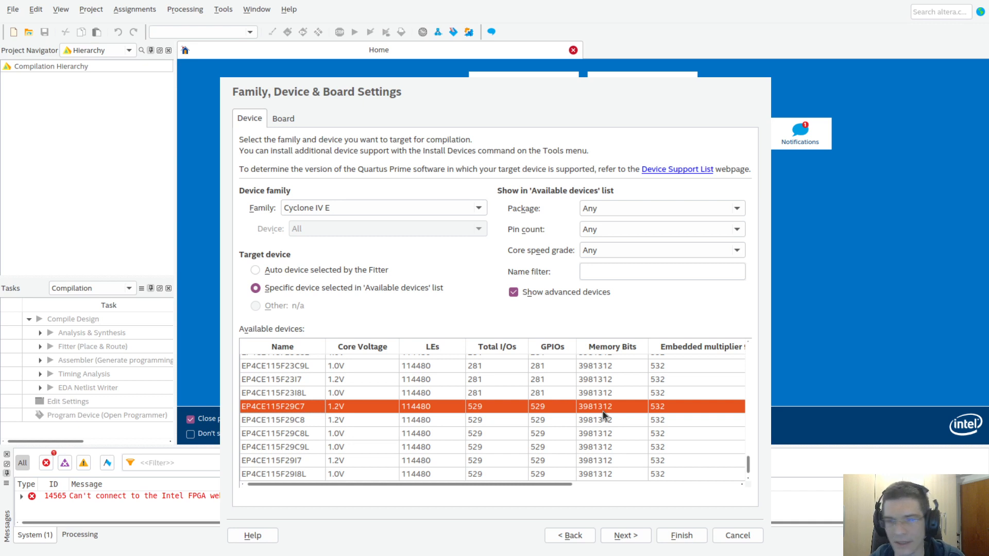
pyautogui.moveTo(584, 486); pyautogui.dragTo(664, 486)
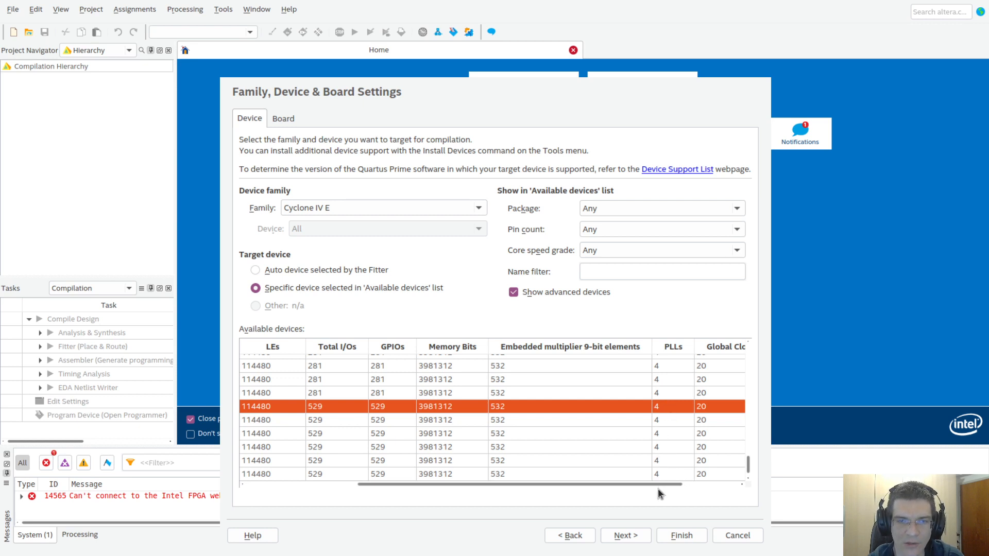
pyautogui.moveTo(660, 485); pyautogui.dragTo(733, 485)
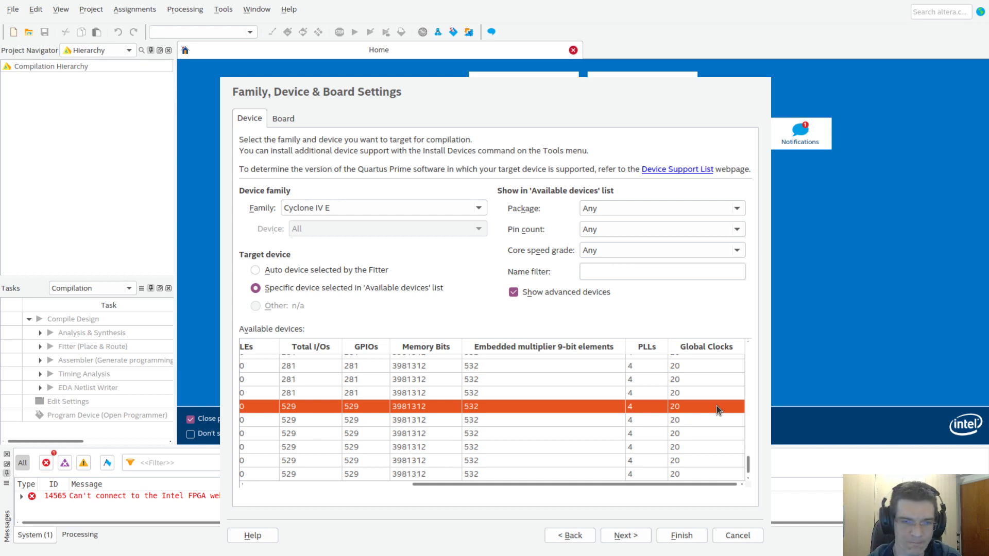
pyautogui.moveTo(620, 485); pyautogui.dragTo(413, 486)
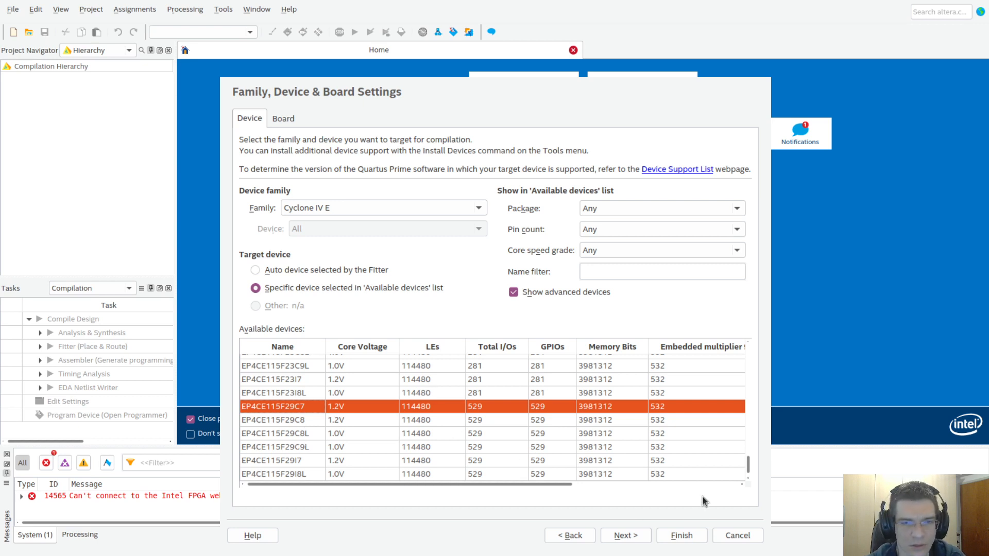
pyautogui.scroll(2, 748, 461)
pyautogui.moveTo(748, 461); pyautogui.dragTo(755, 407)
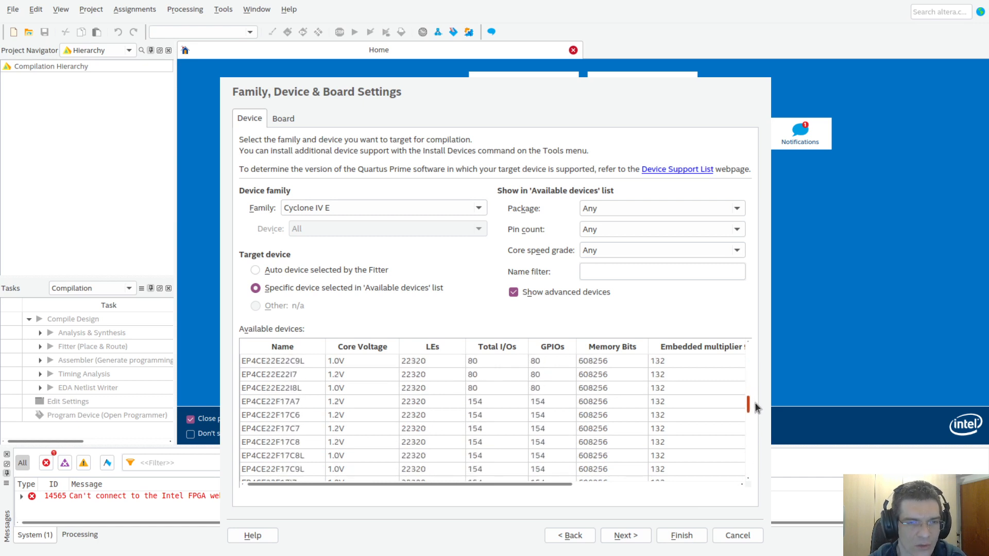
pyautogui.moveTo(757, 408); pyautogui.dragTo(750, 404)
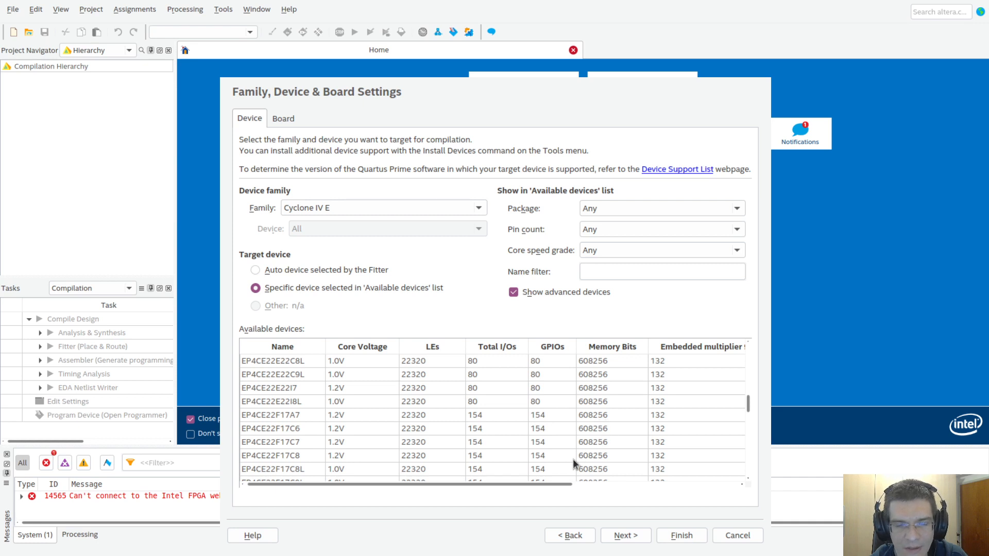
pyautogui.moveTo(552, 485); pyautogui.dragTo(642, 483)
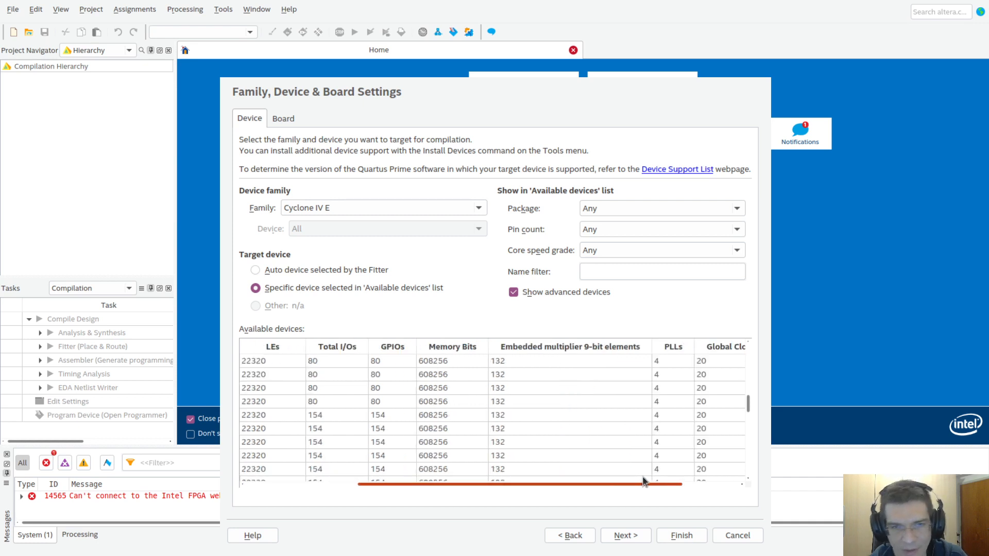
pyautogui.moveTo(673, 477); pyautogui.dragTo(498, 482)
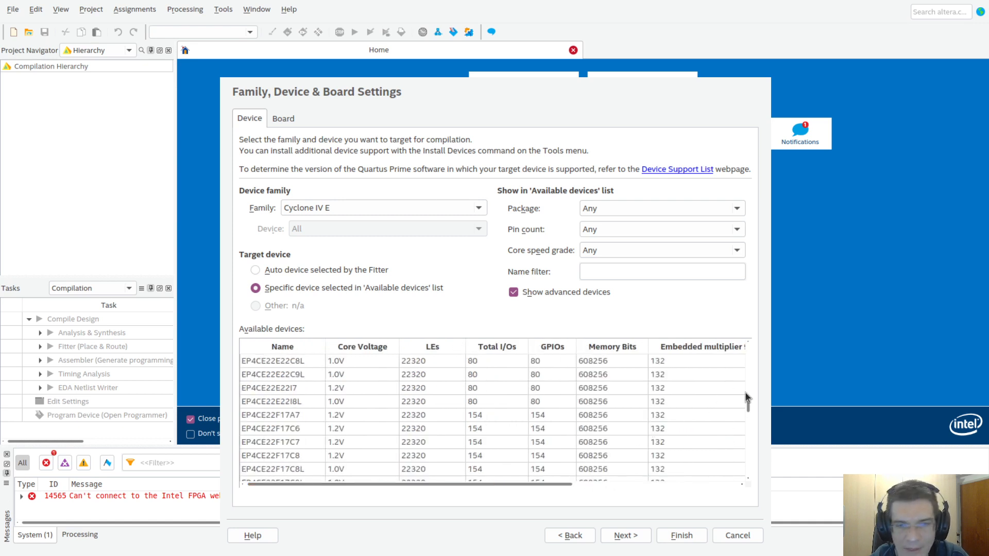
pyautogui.moveTo(748, 404); pyautogui.dragTo(747, 480)
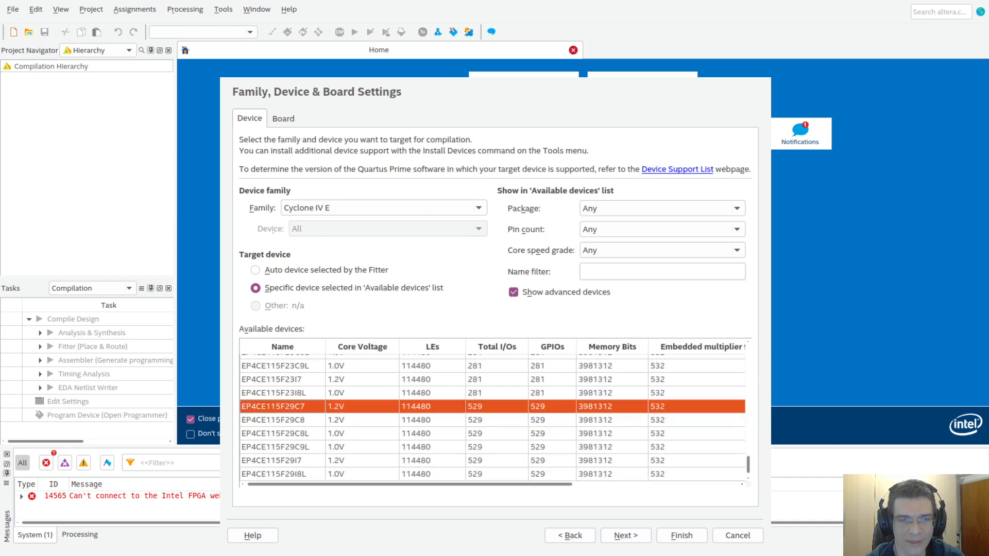
# Accept the target device and continue to the EDA tool settings
pyautogui.click(635, 538)
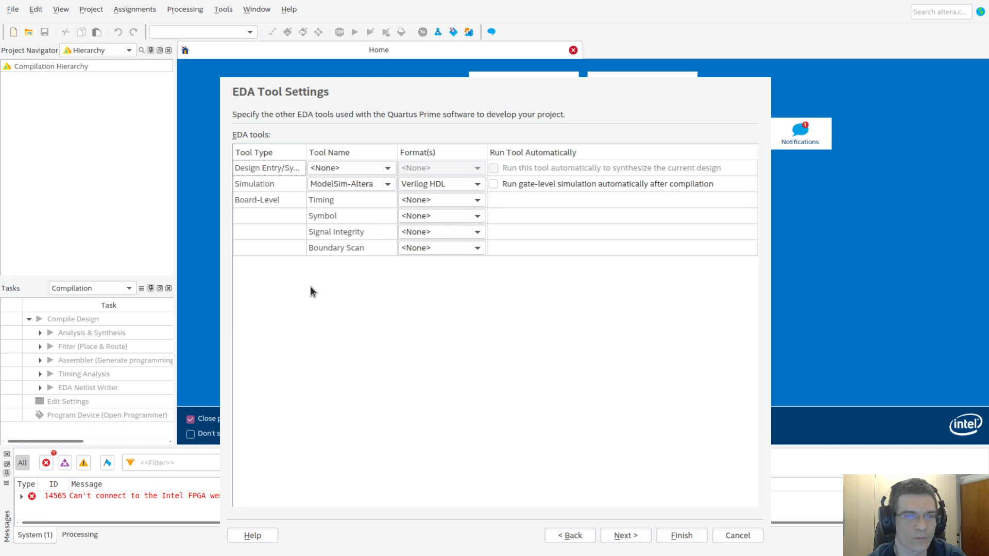
# Set the ModelSim-Altera simulation format to VHDL and leave the design entry and board-level tools at <None>
pyautogui.moveTo(306, 152); pyautogui.dragTo(335, 152)
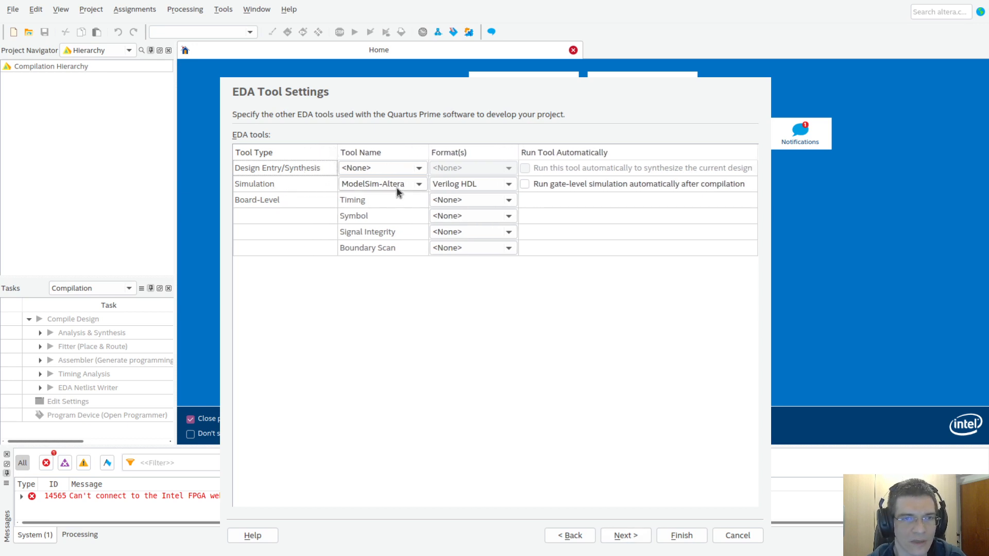
pyautogui.click(511, 186)
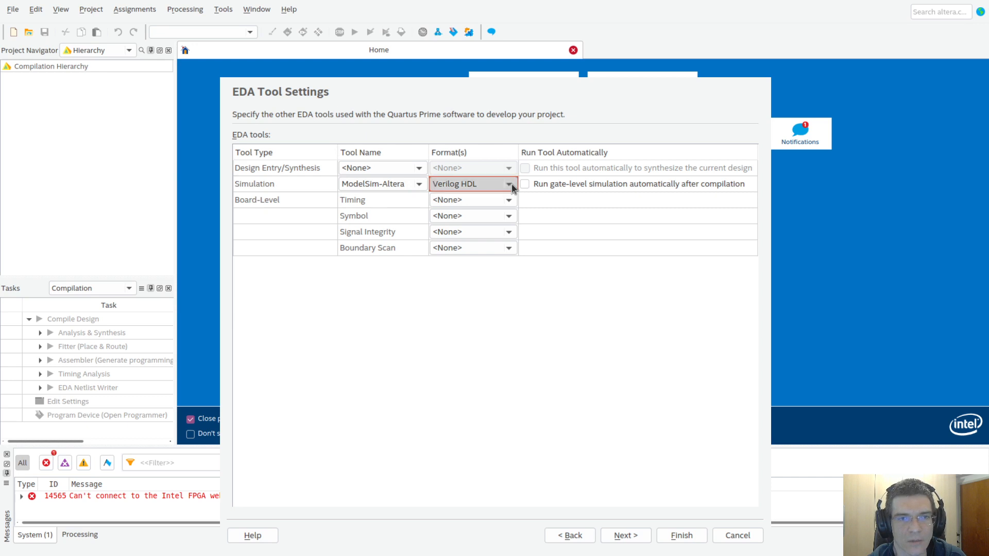
pyautogui.click(491, 200)
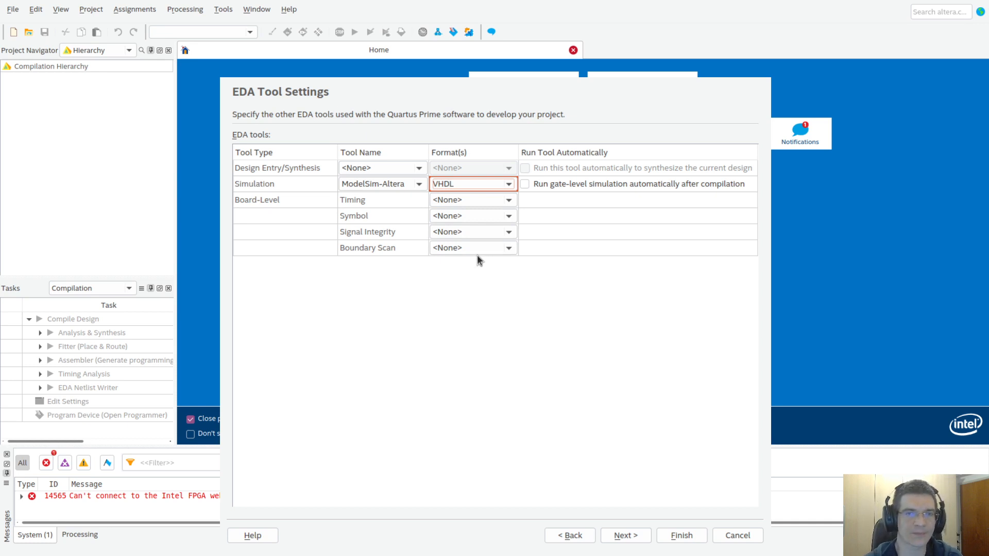
pyautogui.click(423, 167)
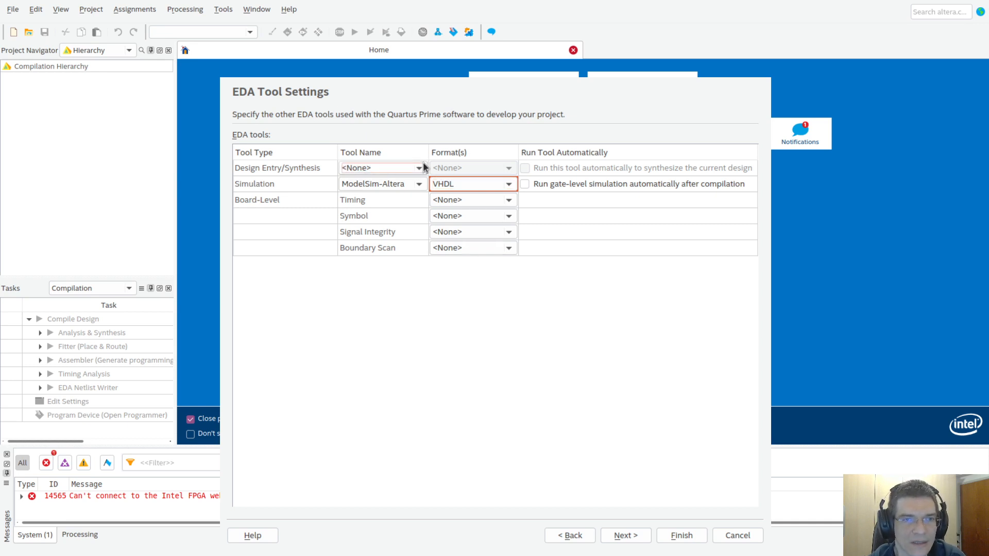
pyautogui.click(484, 232)
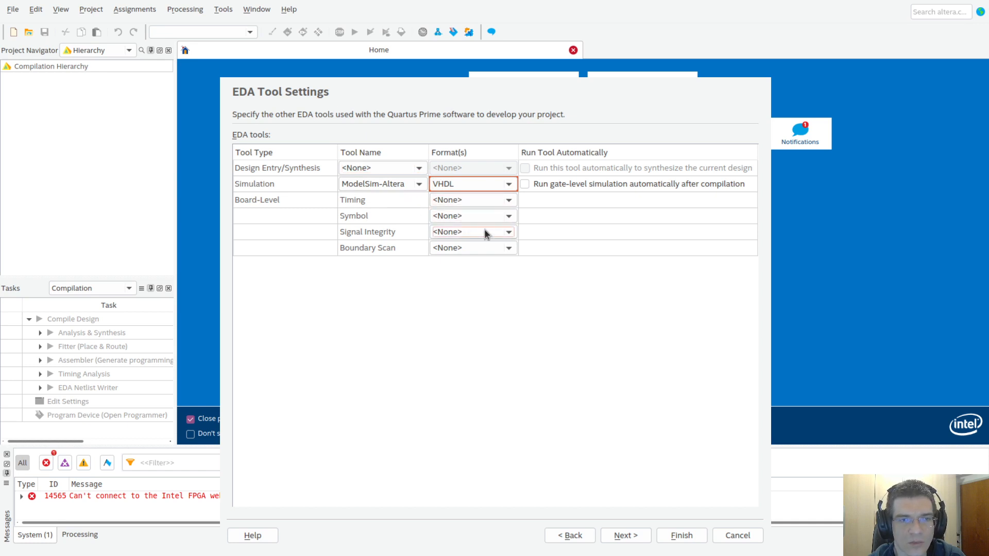
pyautogui.click(472, 252)
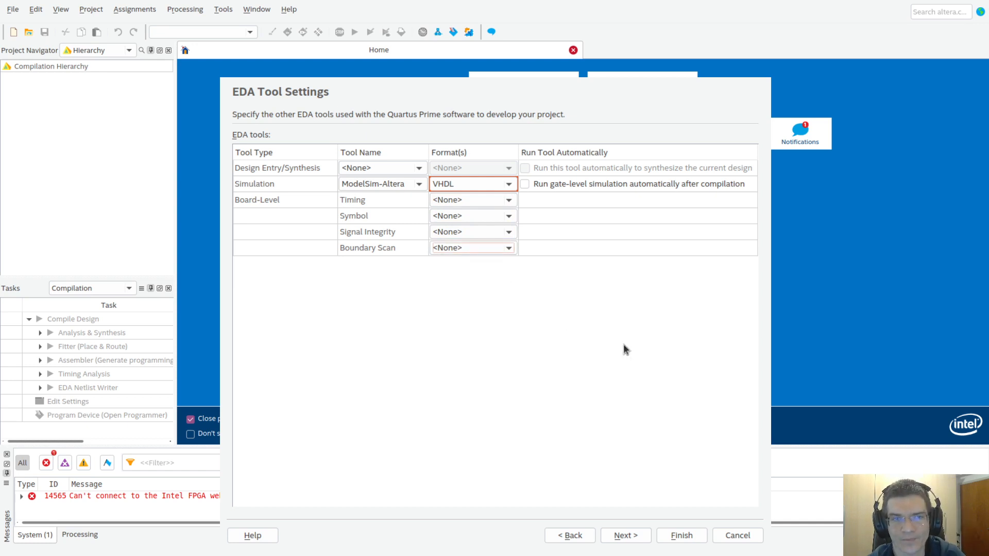
# Continue to the project summary, review the settings and finish creating the project
pyautogui.click(631, 542)
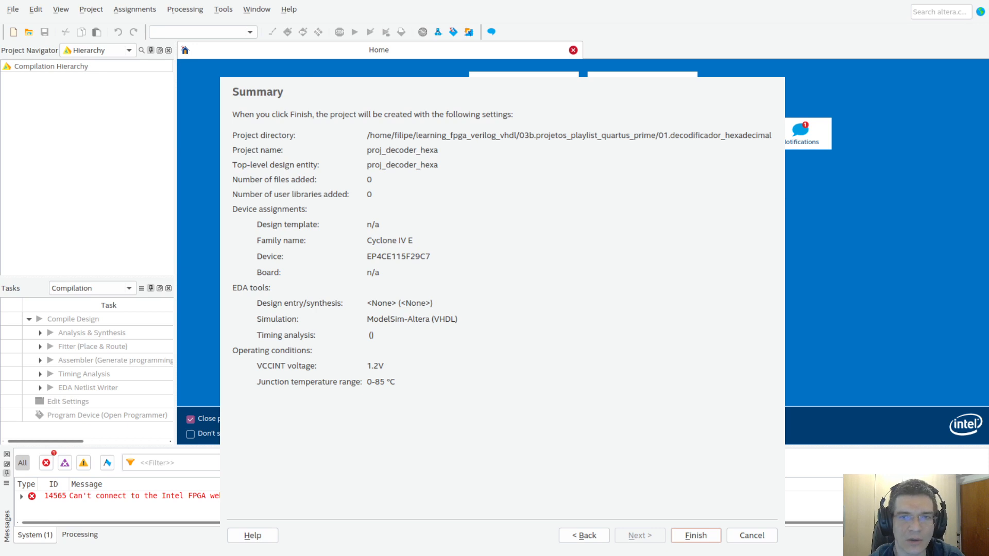
pyautogui.moveTo(782, 222)
pyautogui.mouseDown()
pyautogui.moveTo(905, 222)
pyautogui.moveTo(770, 222)
pyautogui.moveTo(789, 223)
pyautogui.mouseUp()
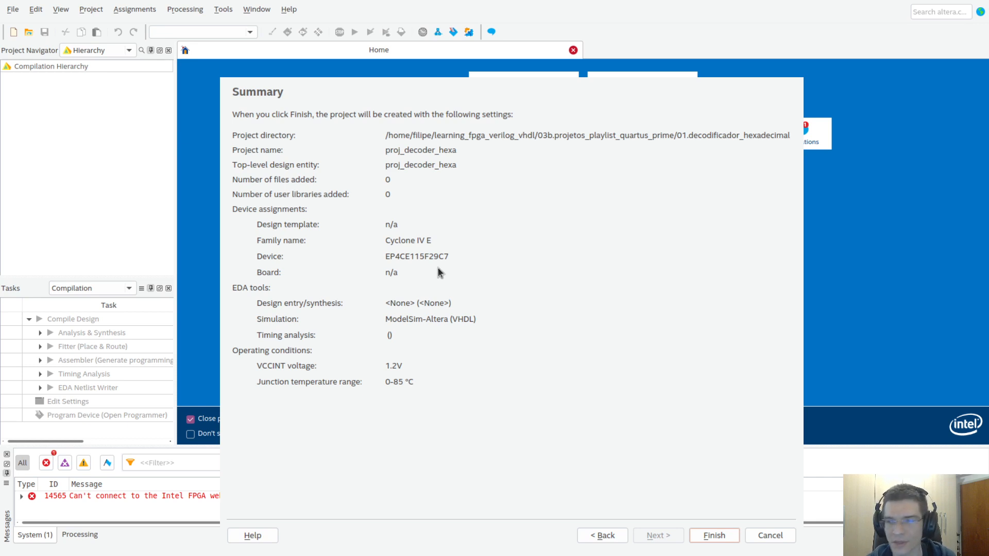
pyautogui.click(713, 536)
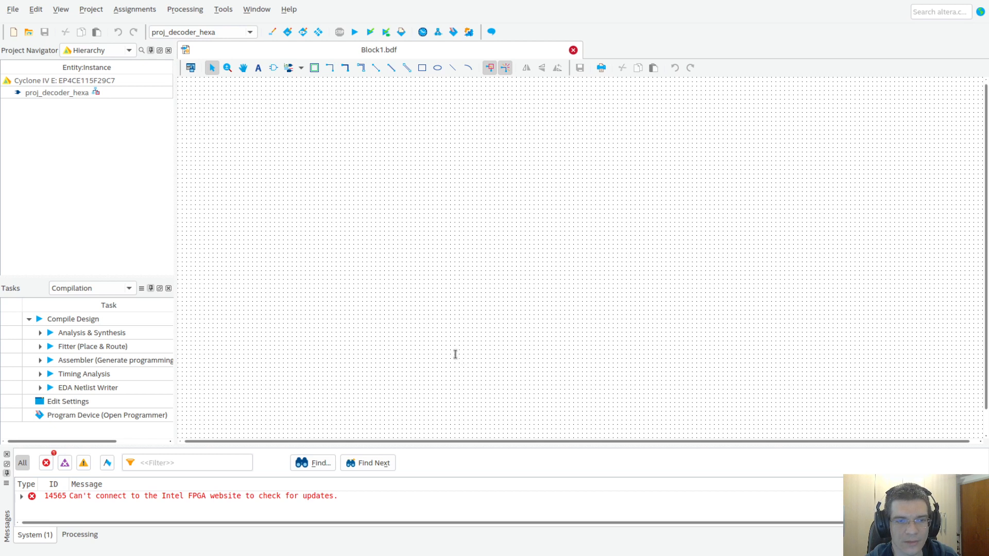
# Save one new block diagram as proj_decoder_hexa.bdf and a second one as segmento_a.bdf
pyautogui.click(637, 344)
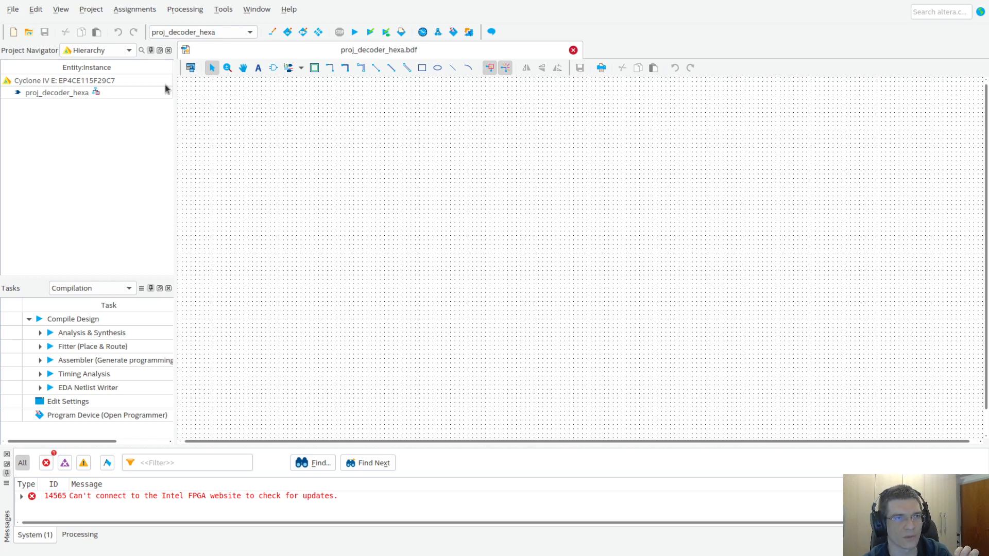
pyautogui.click(457, 404)
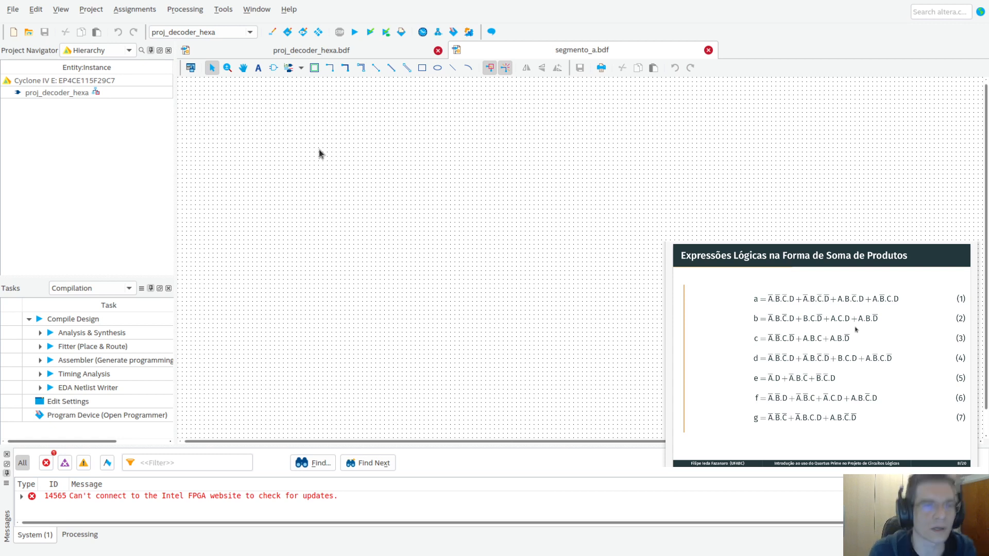
# Start inserting a symbol in segmento_a.bdf with repeat-insert mode enabled and look up the and4 gate
pyautogui.doubleClick(306, 215)
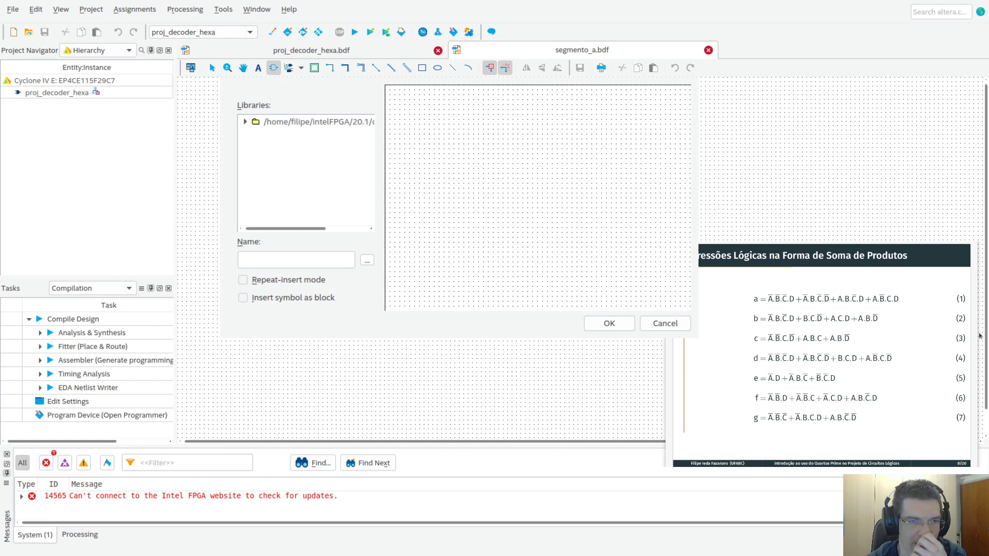
pyautogui.click(644, 323)
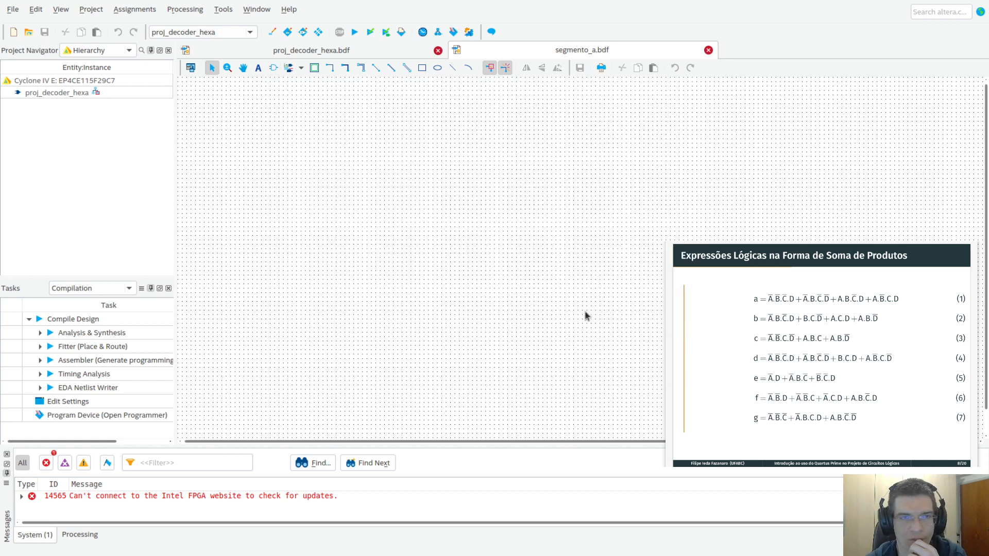
pyautogui.click(274, 69)
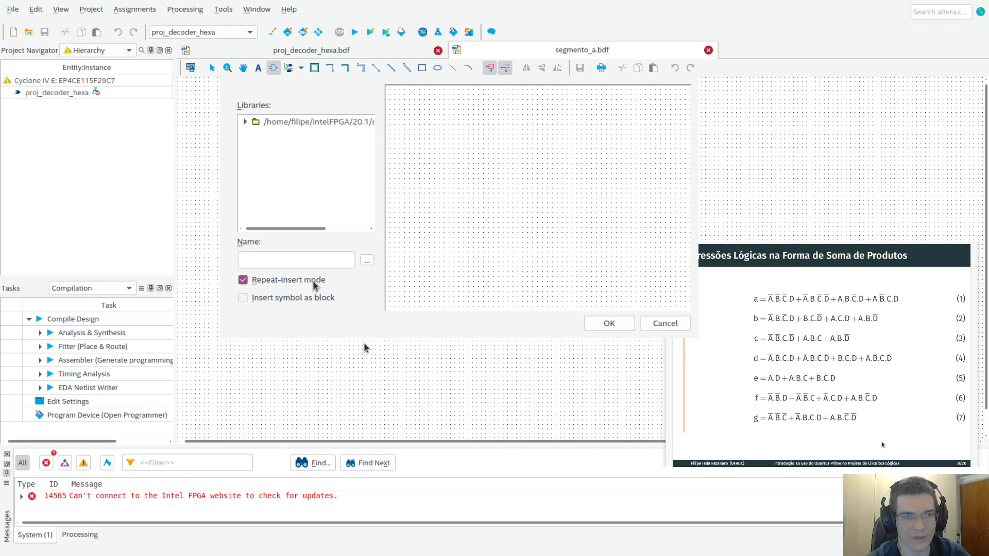
pyautogui.click(299, 282)
pyautogui.click(297, 281)
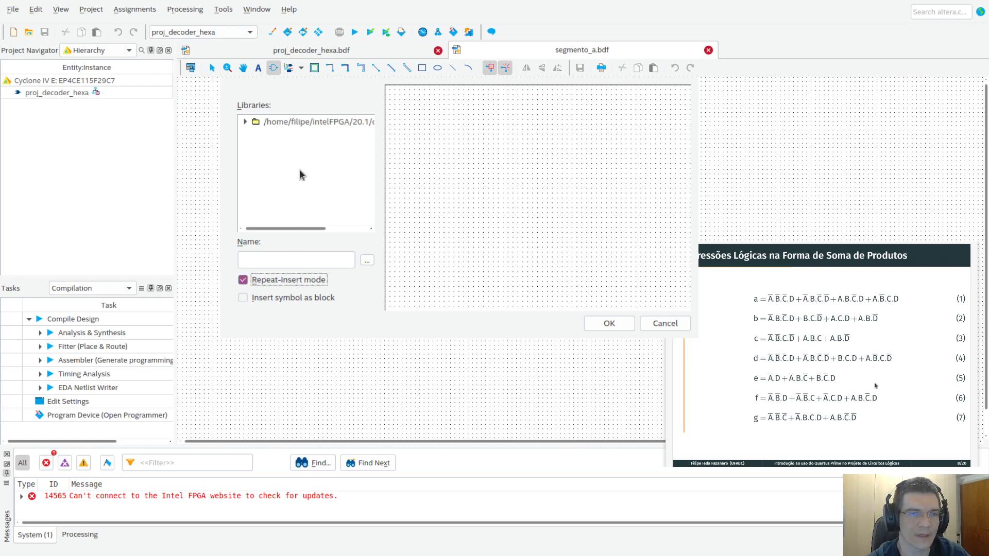
pyautogui.click(303, 263)
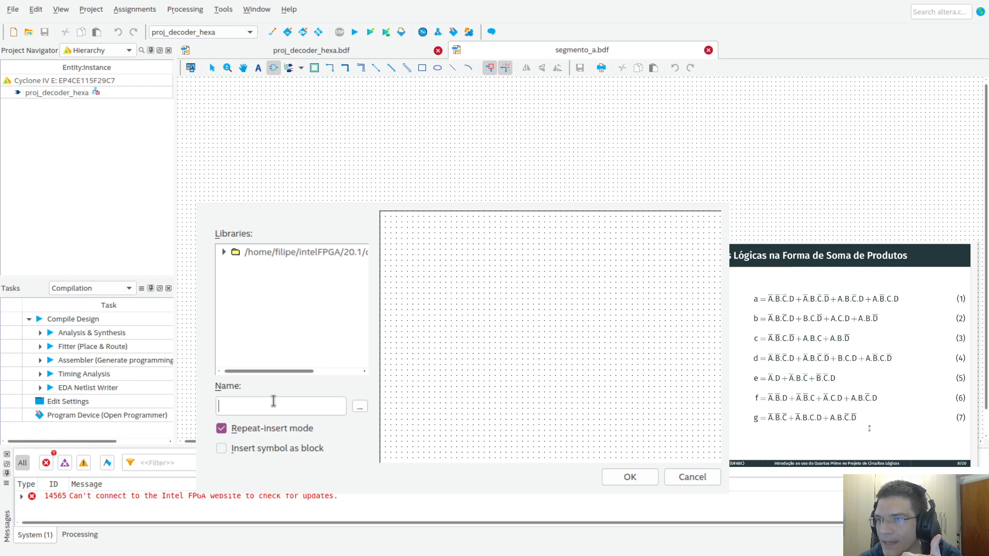
pyautogui.write('and4')
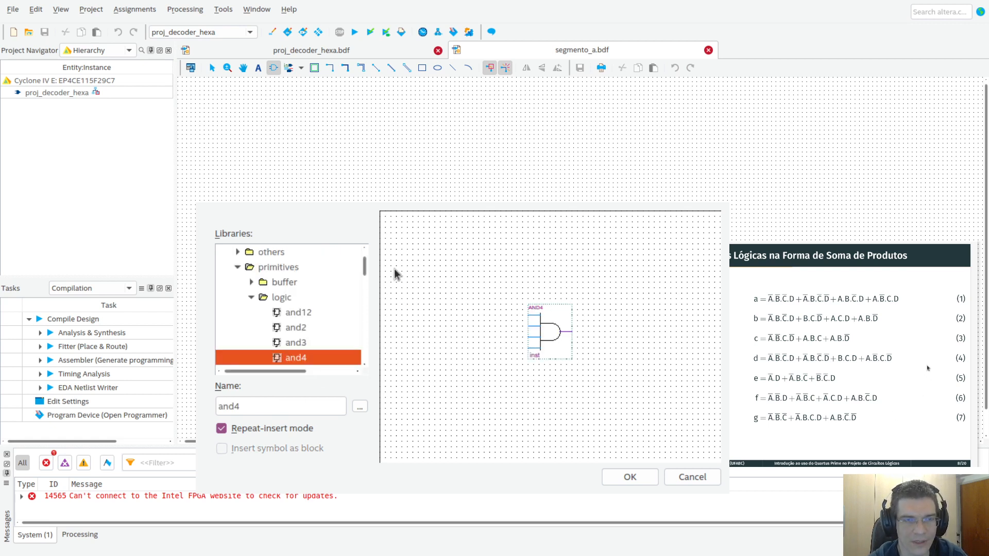
# Browse the gates category of the megafunctions library and preview the lpm_and symbol
pyautogui.moveTo(364, 267); pyautogui.dragTo(366, 253)
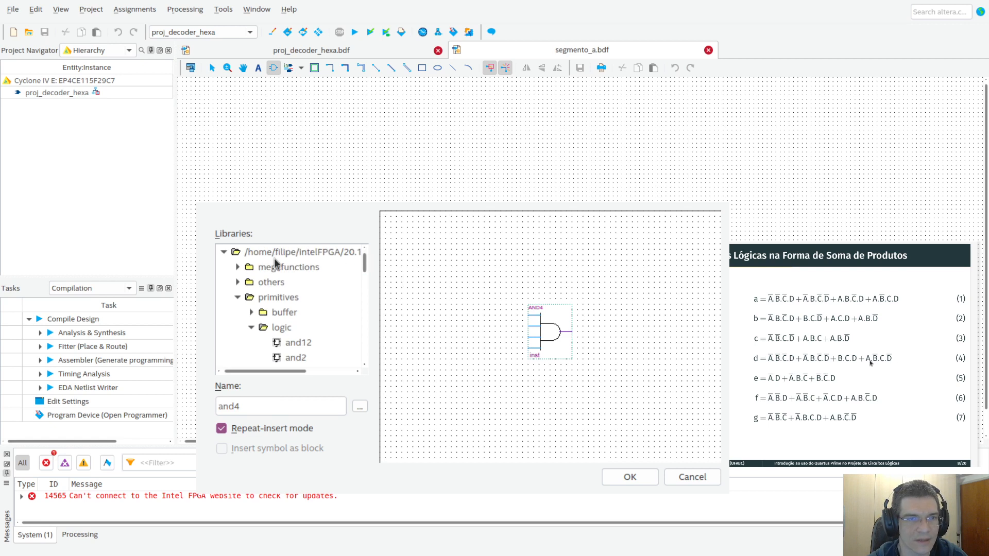
pyautogui.click(224, 254)
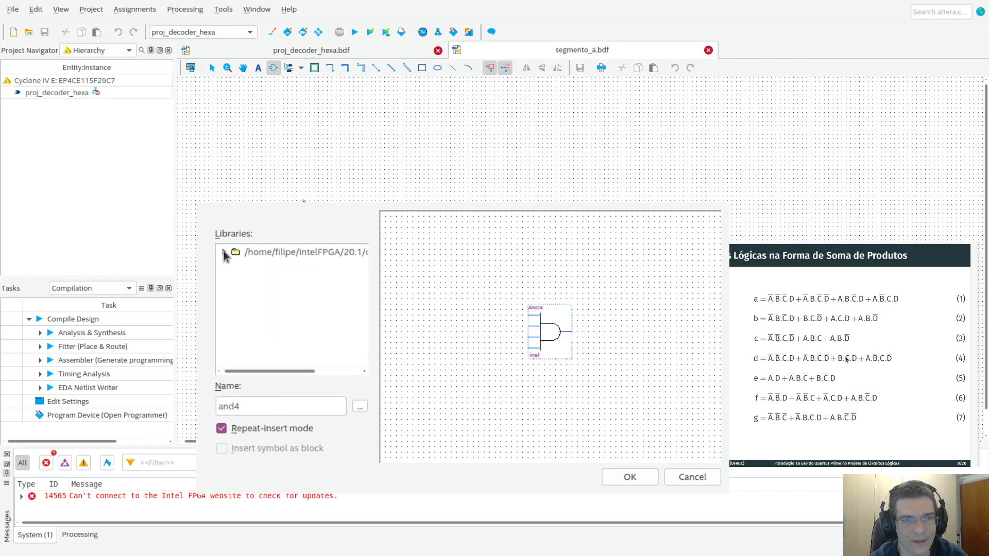
pyautogui.click(224, 253)
pyautogui.click(238, 268)
pyautogui.click(238, 268)
pyautogui.click(238, 268)
pyautogui.click(251, 313)
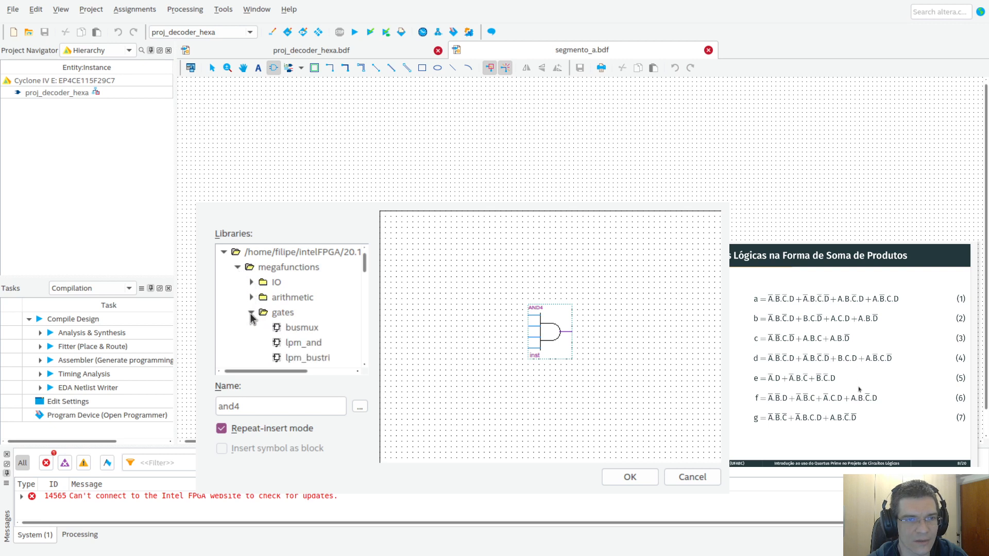
pyautogui.scroll(-3, 299, 327)
pyautogui.scroll(1, 299, 331)
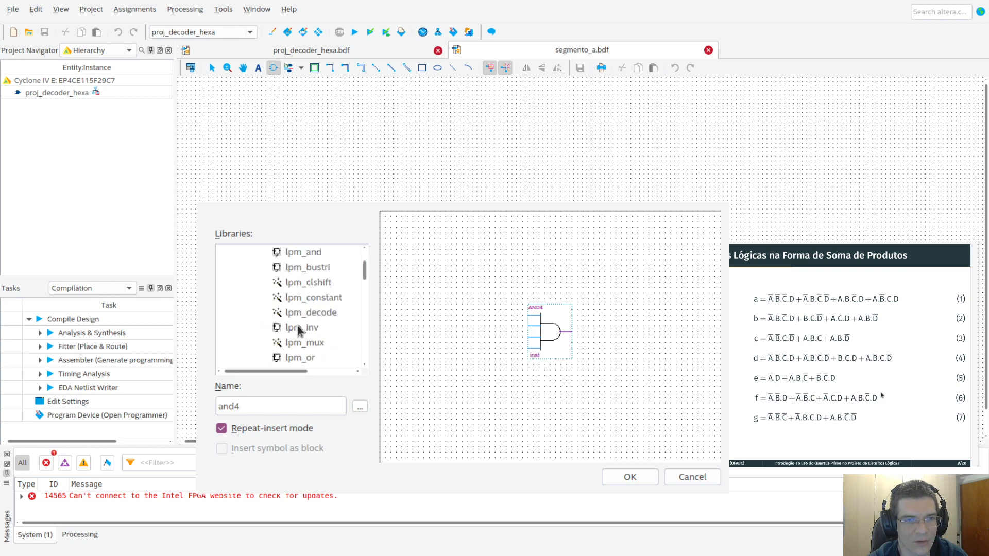
pyautogui.scroll(2, 299, 327)
pyautogui.click(291, 313)
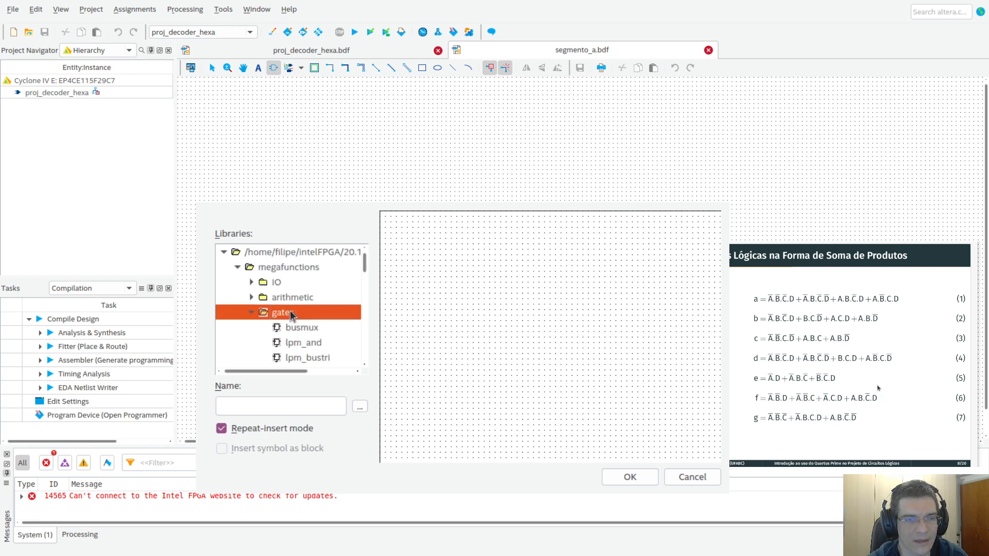
pyautogui.click(311, 341)
pyautogui.scroll(-3, 304, 336)
pyautogui.scroll(2, 304, 335)
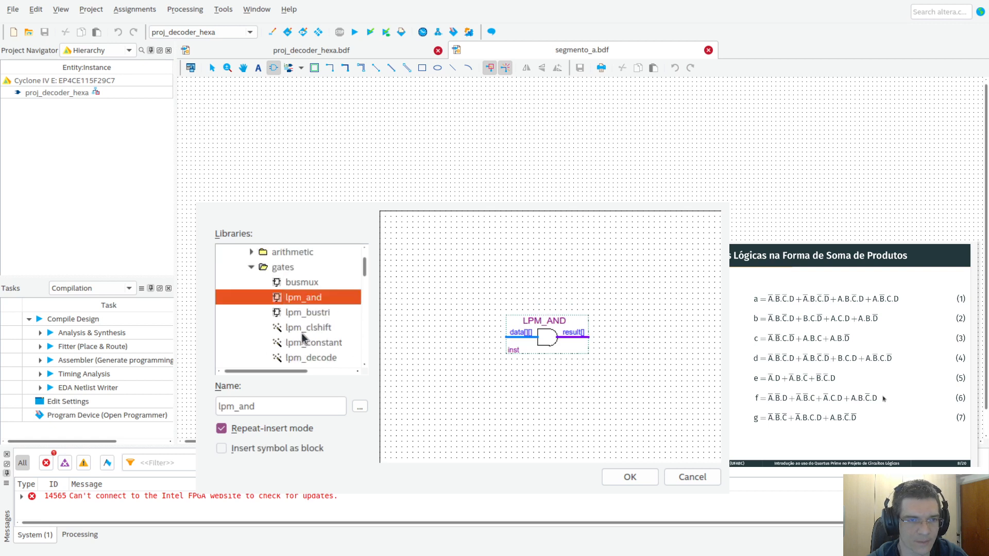
pyautogui.click(251, 267)
# Browse the arithmetic megafunctions, previewing symbols such as altfp_add_sub and altecc_decoder, and collapse the library folders
pyautogui.click(252, 253)
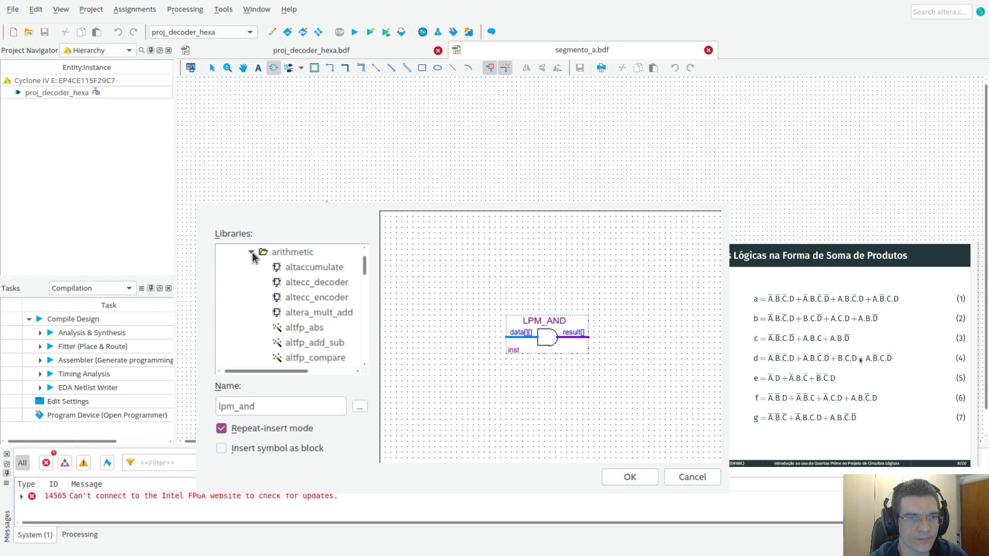
pyautogui.click(309, 346)
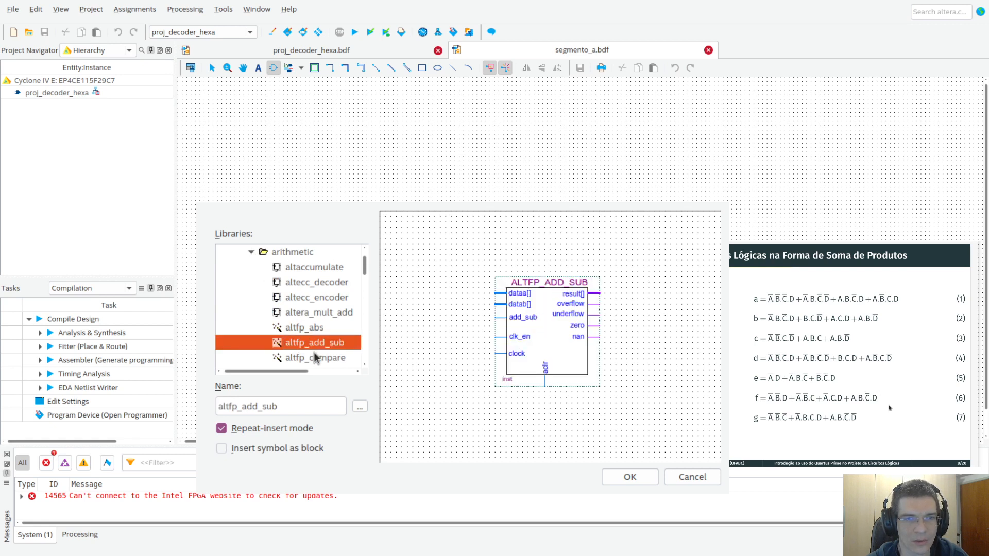
pyautogui.click(316, 313)
pyautogui.click(316, 289)
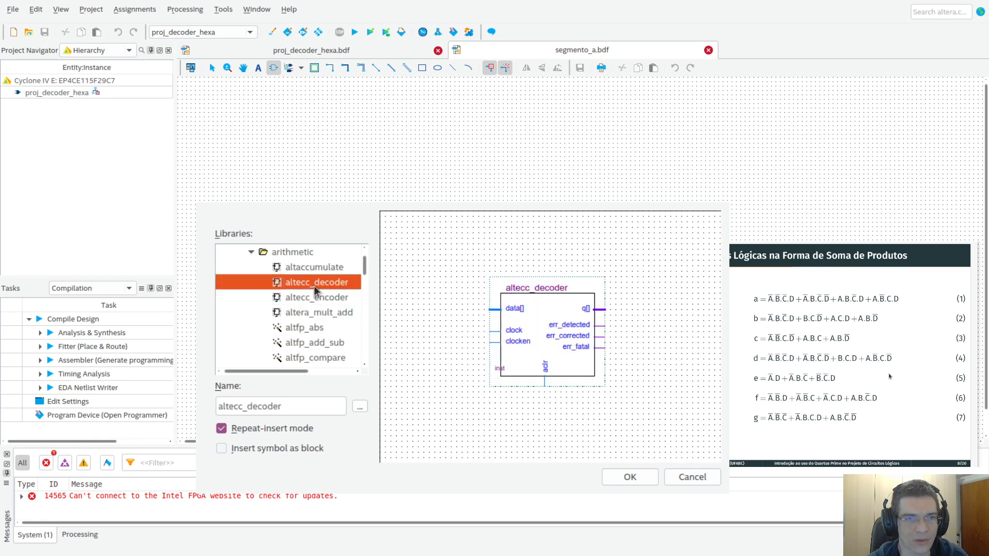
pyautogui.click(251, 252)
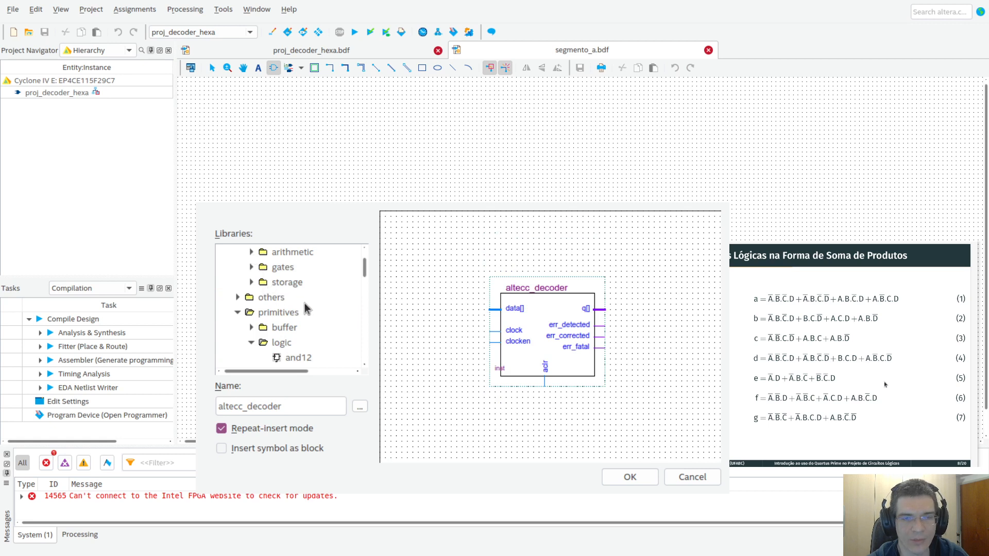
pyautogui.scroll(2, 305, 307)
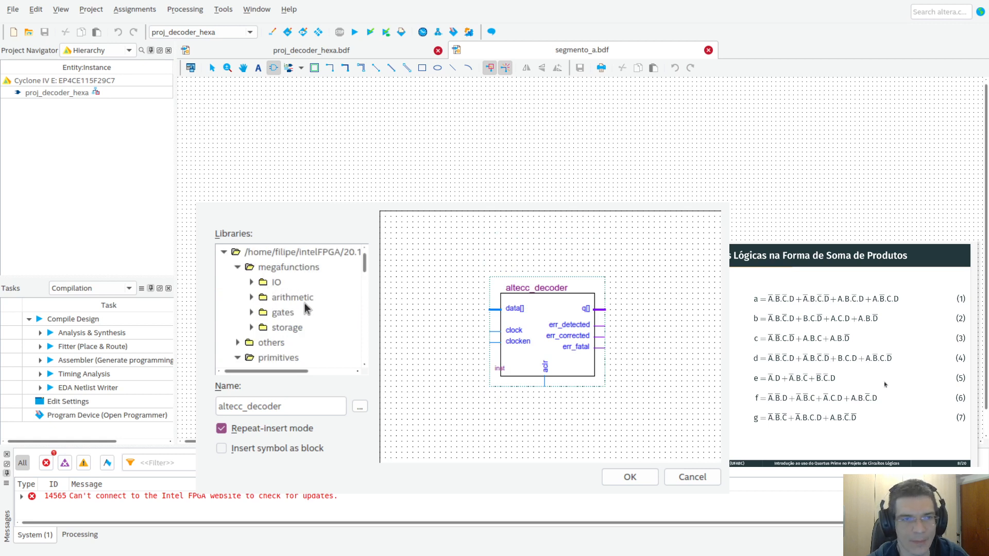
pyautogui.click(237, 267)
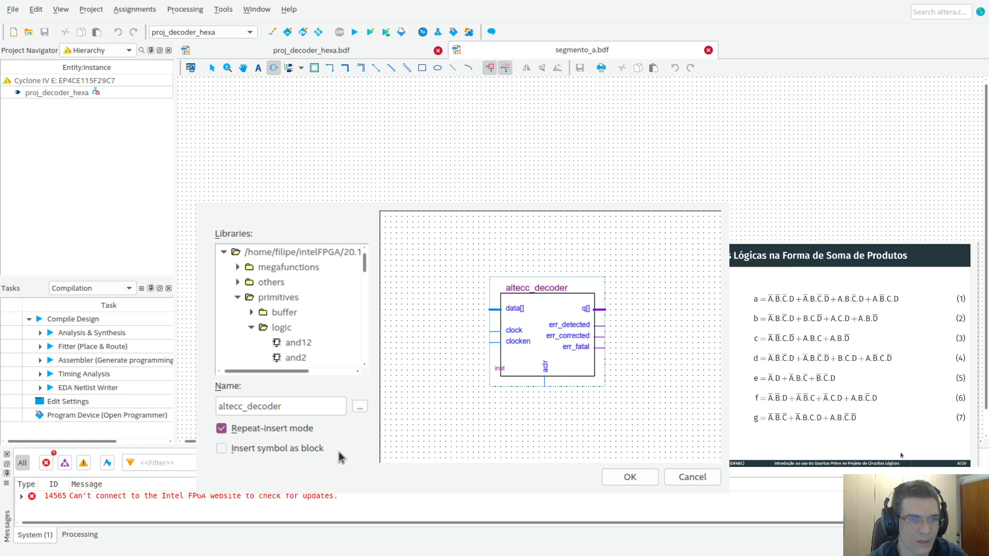
# Insert four and4 gates in a vertical column on the segmento_a.bdf schematic
pyautogui.moveTo(320, 407); pyautogui.dragTo(218, 406)
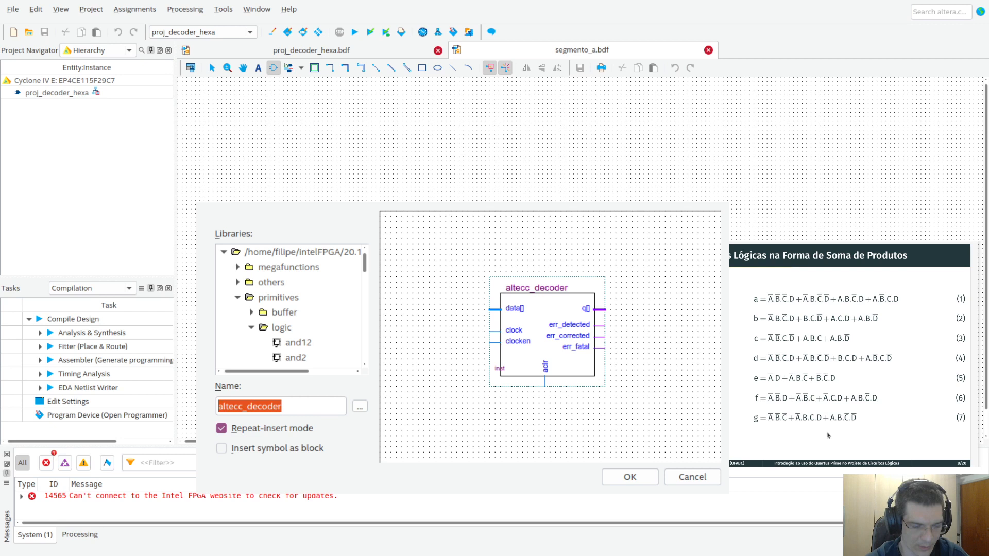
pyautogui.write('and4')
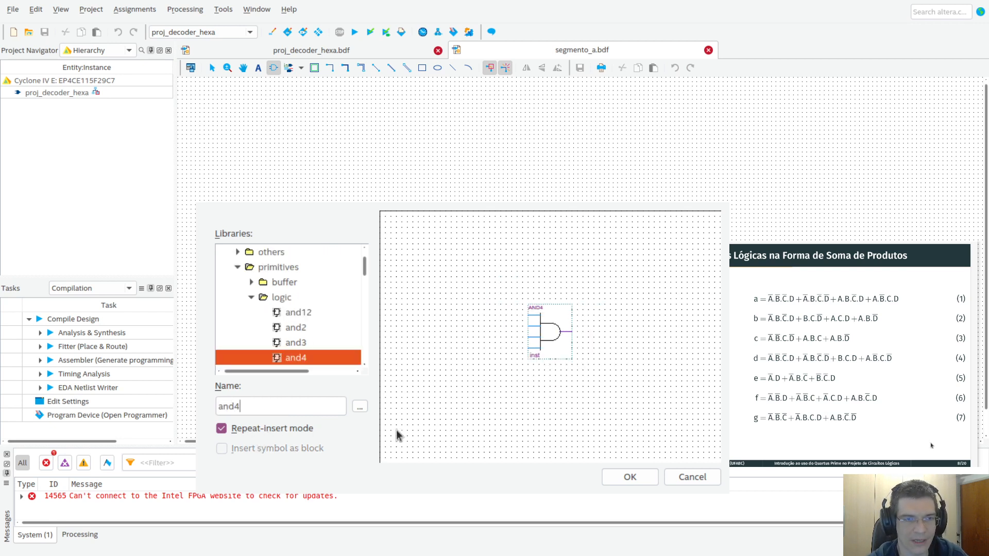
pyautogui.click(636, 479)
pyautogui.click(398, 146)
pyautogui.click(398, 209)
pyautogui.click(396, 269)
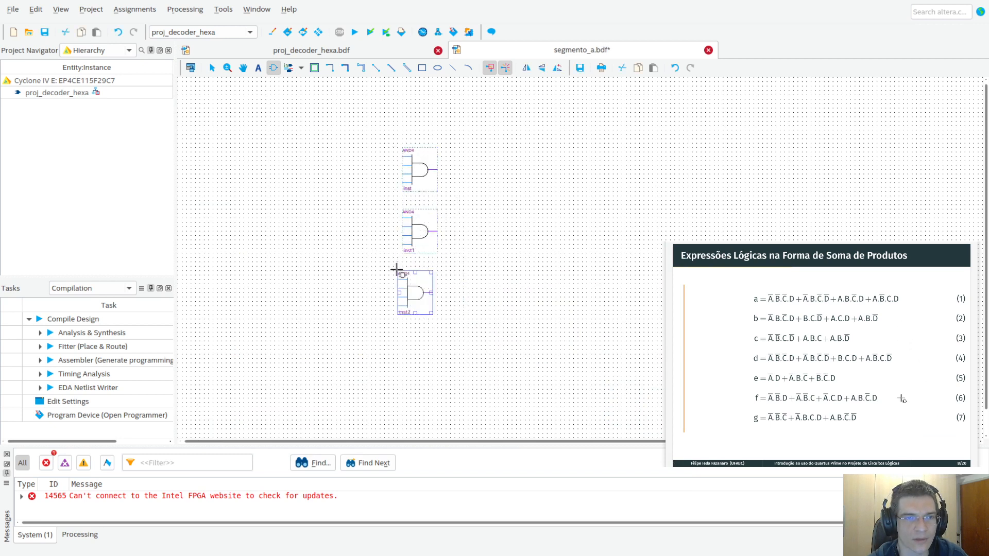
pyautogui.click(401, 332)
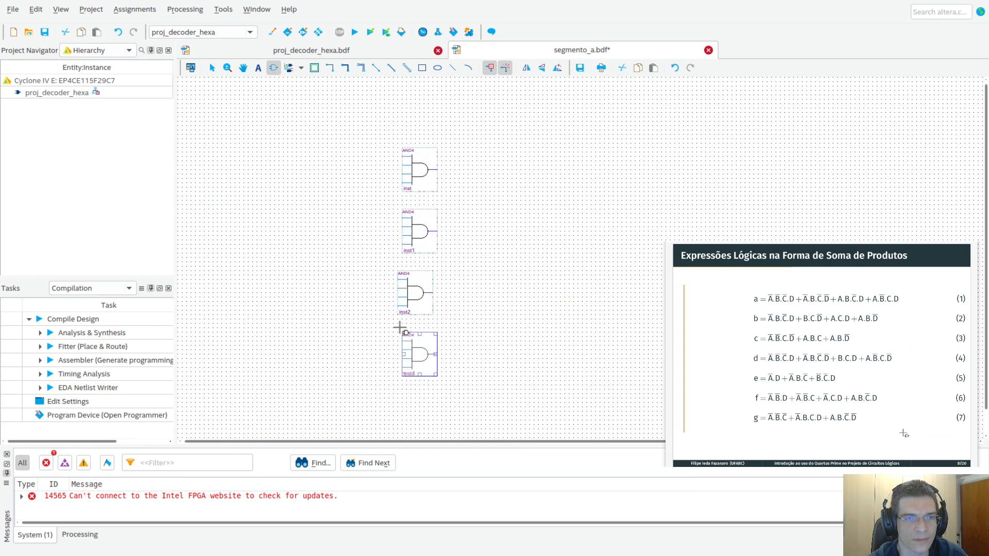
pyautogui.press('Escape')
# Insert an or3 gate beside the column of and4 gates
pyautogui.doubleClick(546, 274)
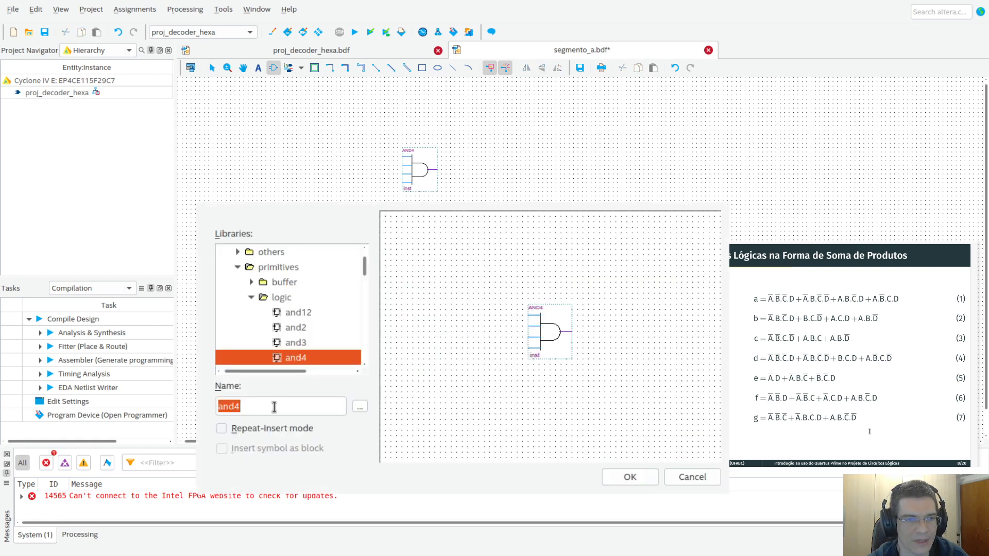
pyautogui.write('or2')
pyautogui.press('Return')
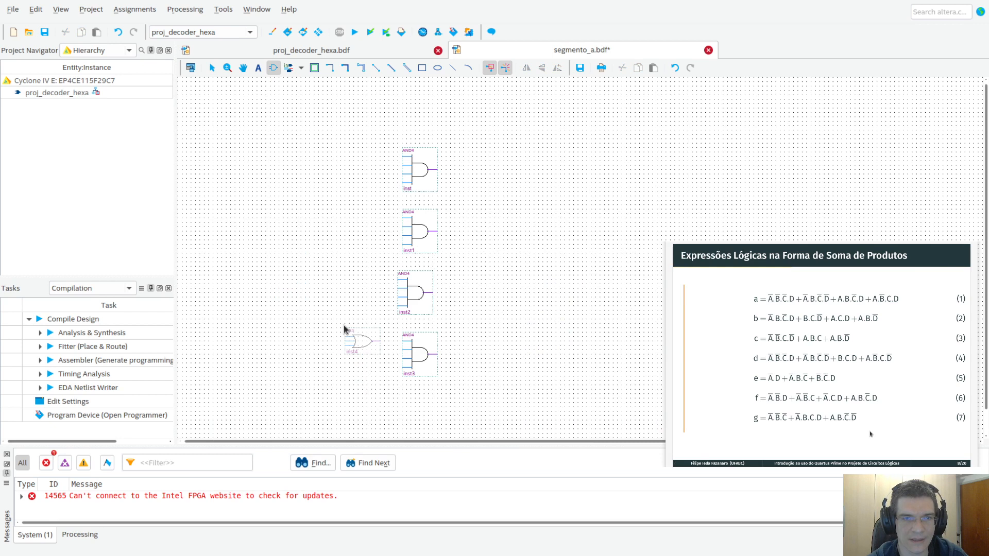
pyautogui.click(502, 249)
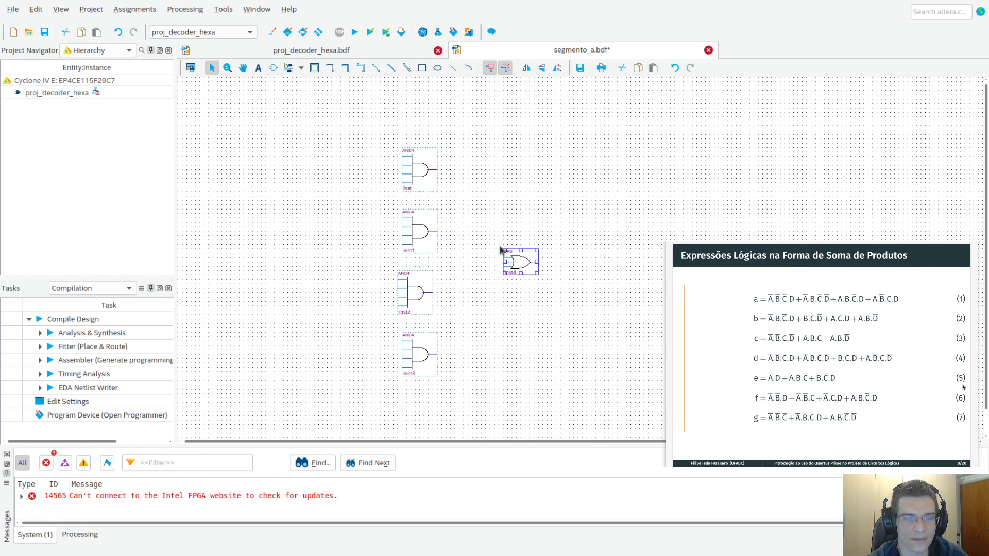
pyautogui.click(531, 345)
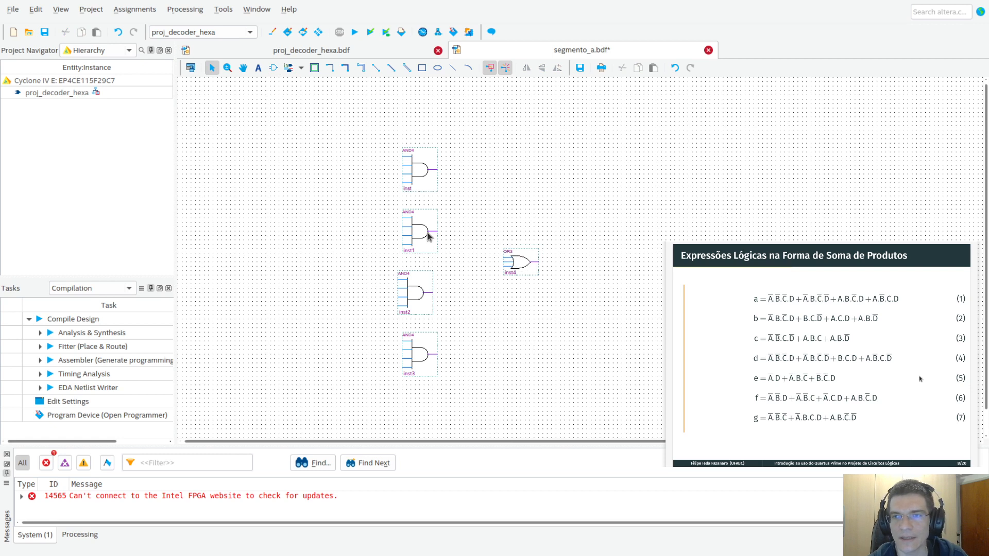
# Reposition the second, third and fourth and4 gates so the column is aligned and evenly spaced
pyautogui.moveTo(428, 235); pyautogui.dragTo(429, 231)
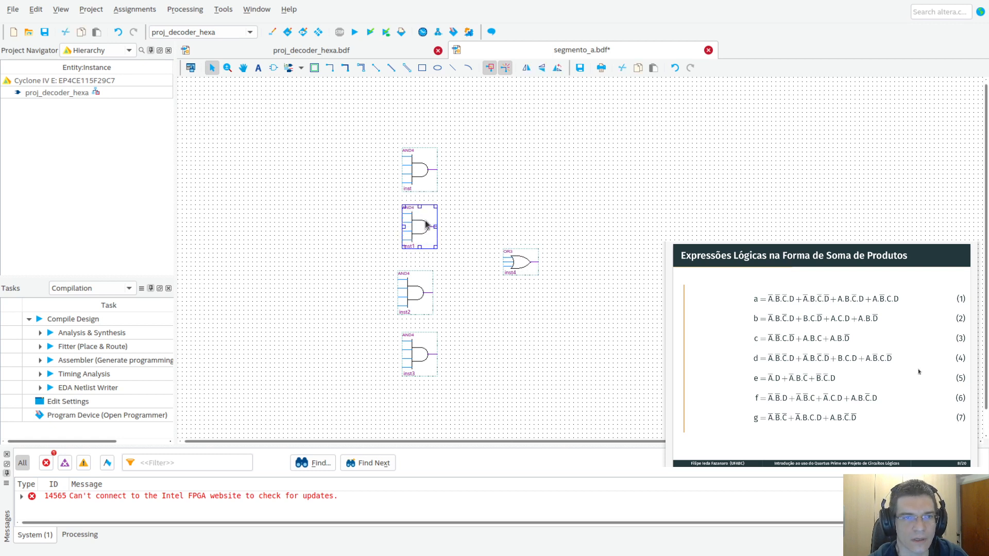
pyautogui.click(413, 290)
pyautogui.moveTo(414, 290); pyautogui.dragTo(418, 282)
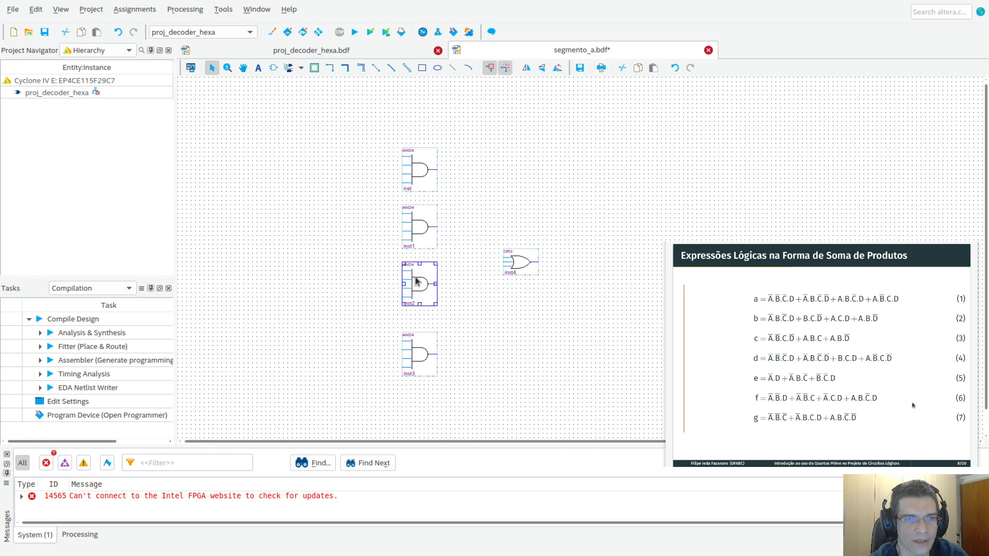
pyautogui.click(413, 344)
pyautogui.moveTo(413, 344); pyautogui.dragTo(418, 335)
# Place the or3 gate against the and4 column between the middle gates and shift the two lower and4 gates down one grid step
pyautogui.moveTo(518, 269); pyautogui.dragTo(458, 263)
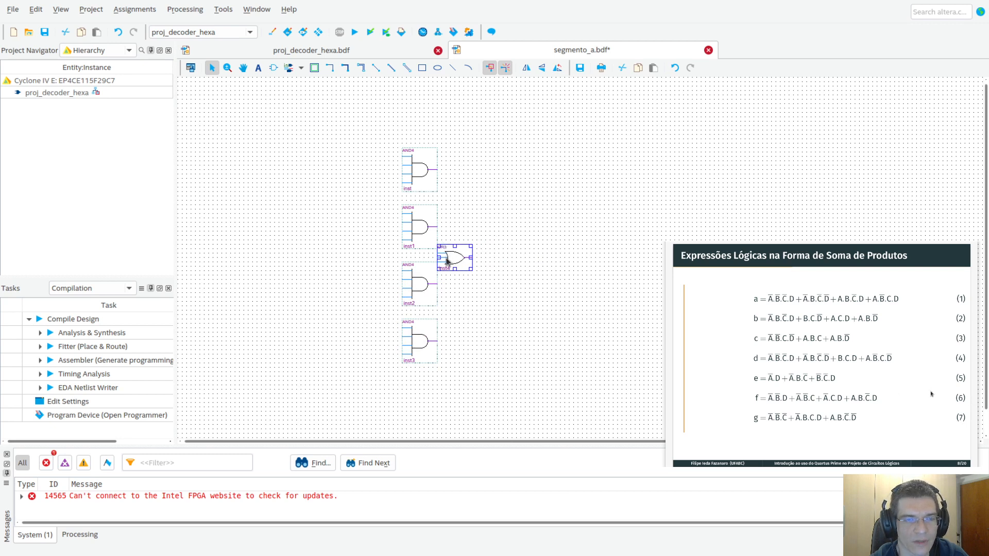
pyautogui.press('Up')
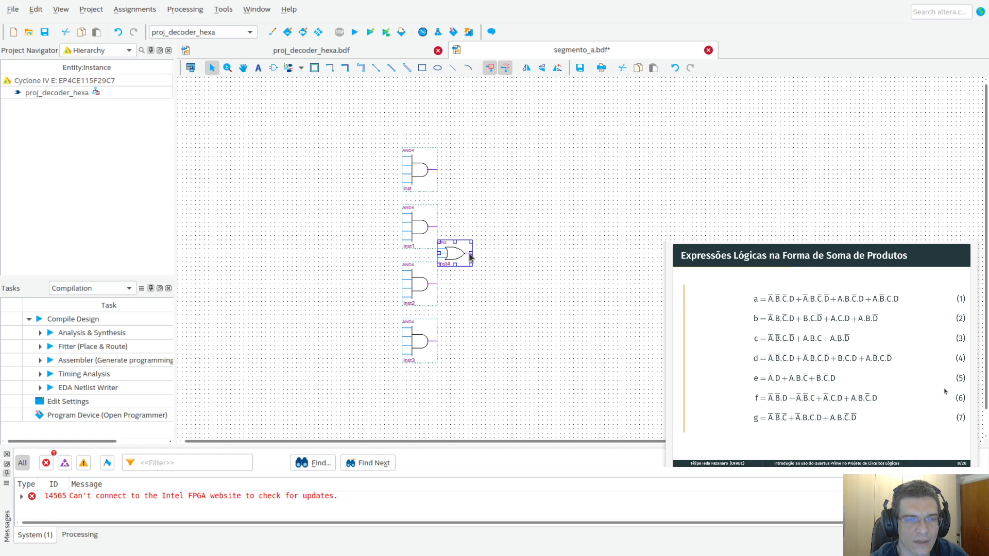
pyautogui.press('Down')
pyautogui.moveTo(369, 258); pyautogui.dragTo(466, 375)
pyautogui.press('Down')
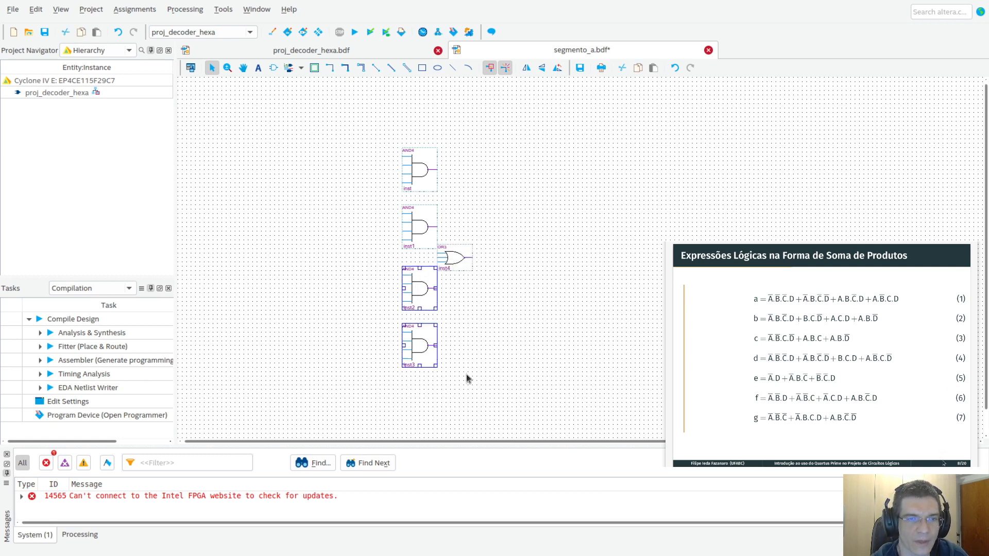
pyautogui.click(470, 280)
pyautogui.click(463, 255)
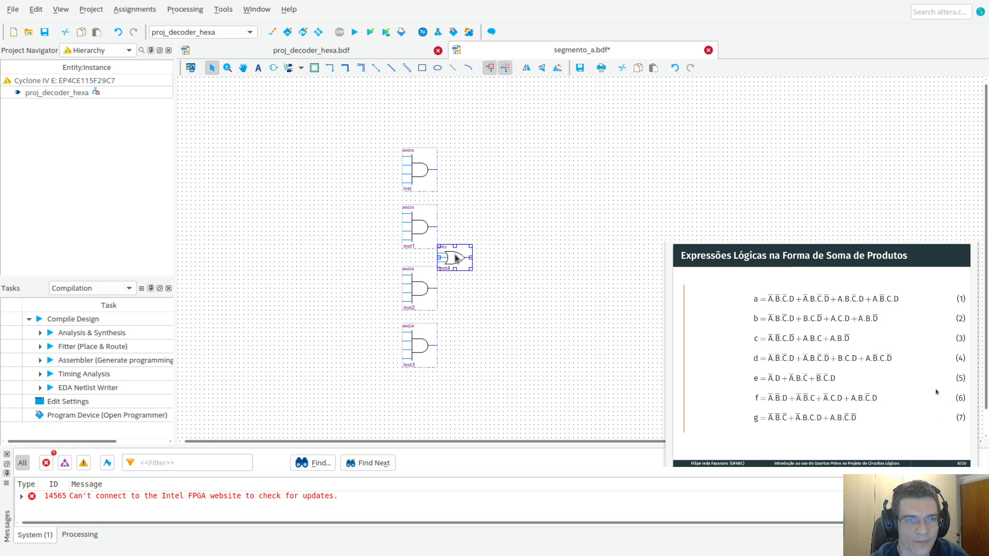
# Move the top and4 gate up and the bottom and4 gate down one grid step to equalize the column spacing
pyautogui.click(432, 180)
pyautogui.press('Up')
pyautogui.click(431, 353)
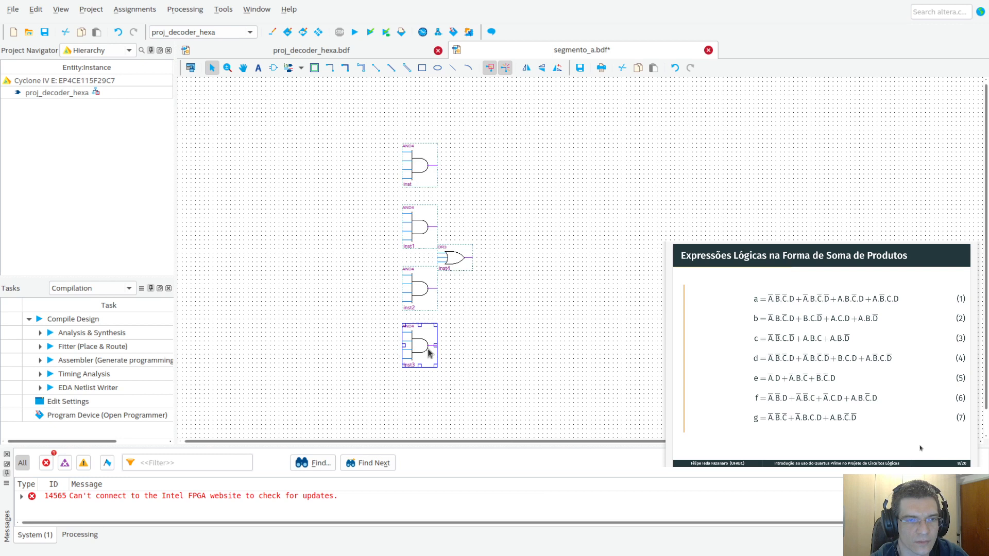
pyautogui.press('Down')
pyautogui.click(474, 327)
# Move the or3 gate horizontally away from the and4 column to leave room for wiring
pyautogui.click(461, 259)
pyautogui.moveTo(461, 259); pyautogui.dragTo(515, 259)
pyautogui.click(516, 349)
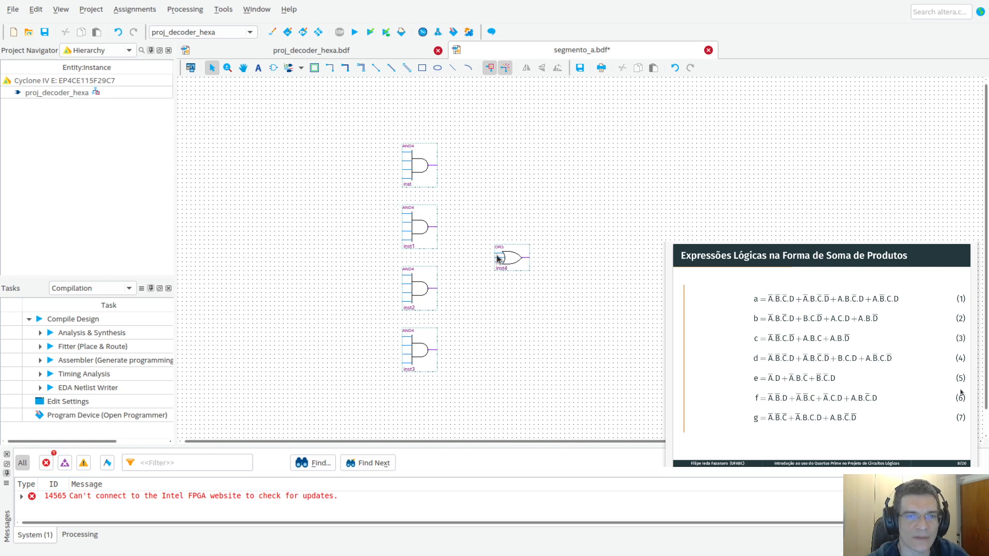
# Try to draw a bus line from the or3 gate's upper input
pyautogui.moveTo(486, 254)
pyautogui.mouseDown()
pyautogui.moveTo(473, 254)
pyautogui.moveTo(469, 212)
pyautogui.moveTo(480, 207)
pyautogui.mouseUp()
pyautogui.hotkey('ctrl', 'z')
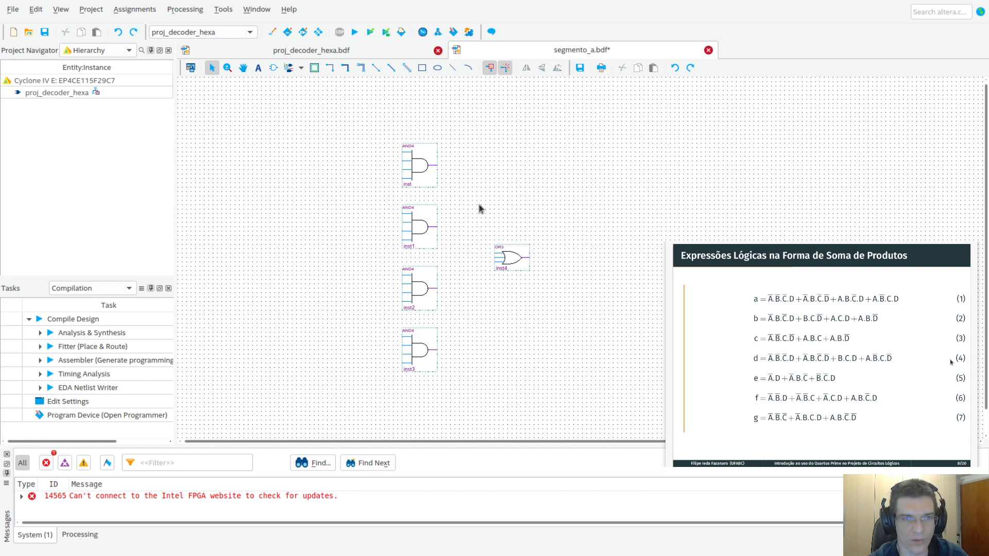
pyautogui.click(334, 72)
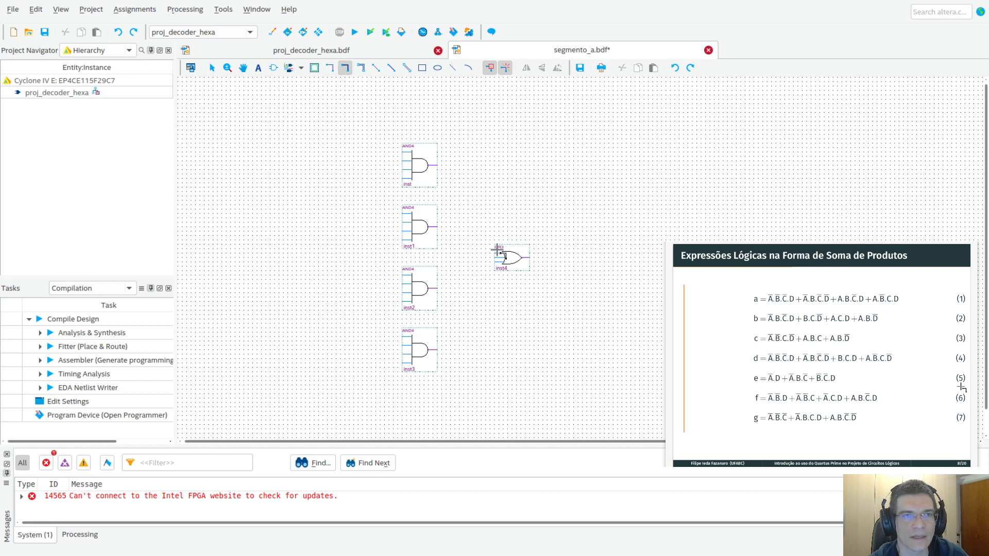
pyautogui.moveTo(494, 253); pyautogui.dragTo(463, 204)
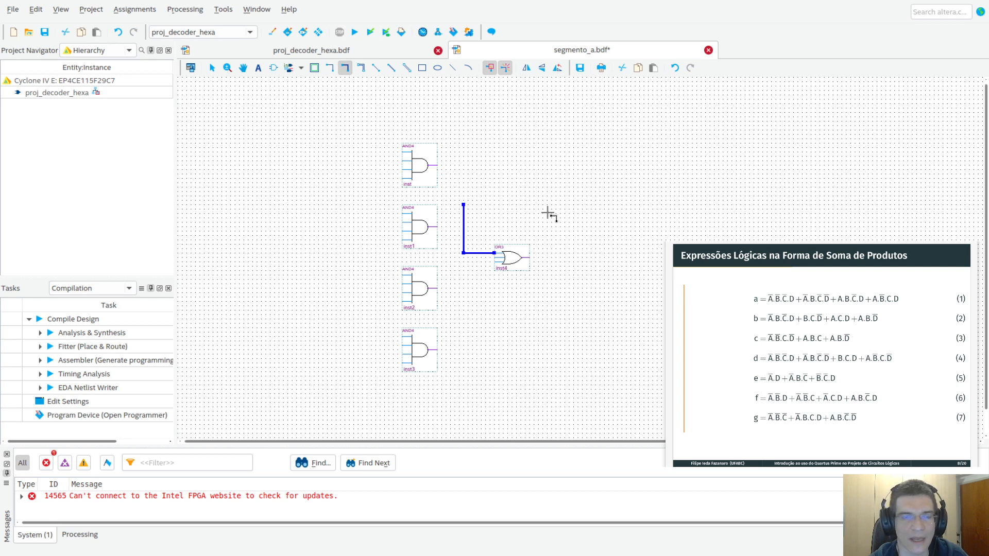
pyautogui.press('Delete')
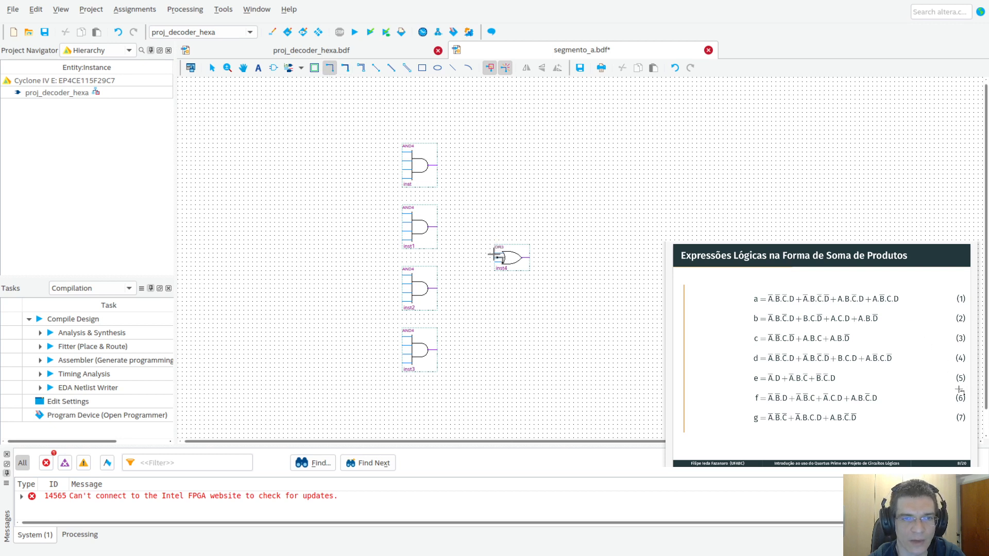
# Try to wire the top and4 gate's output to the or3 gate's upper input with a node line
pyautogui.moveTo(494, 253); pyautogui.dragTo(480, 218)
pyautogui.moveTo(437, 165); pyautogui.dragTo(480, 218)
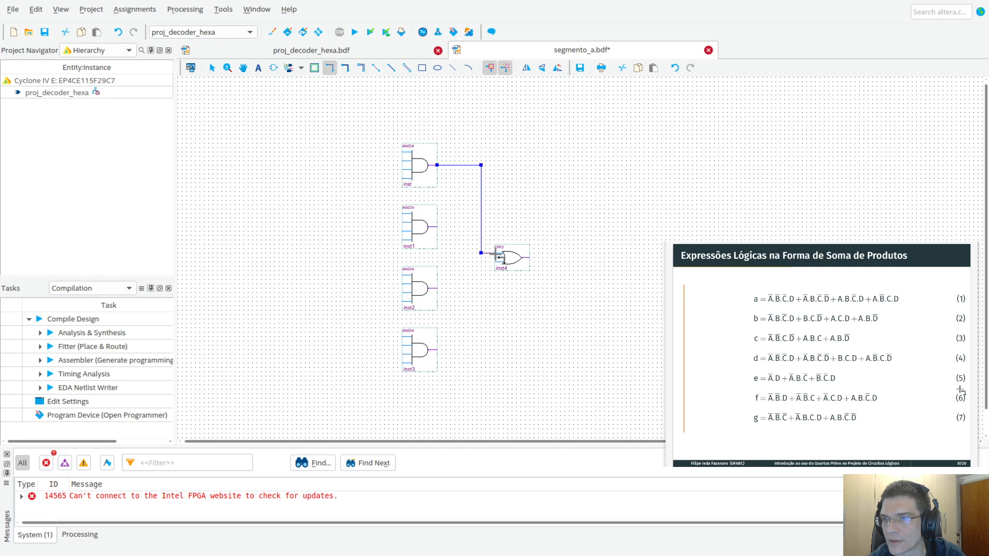
pyautogui.press('Delete')
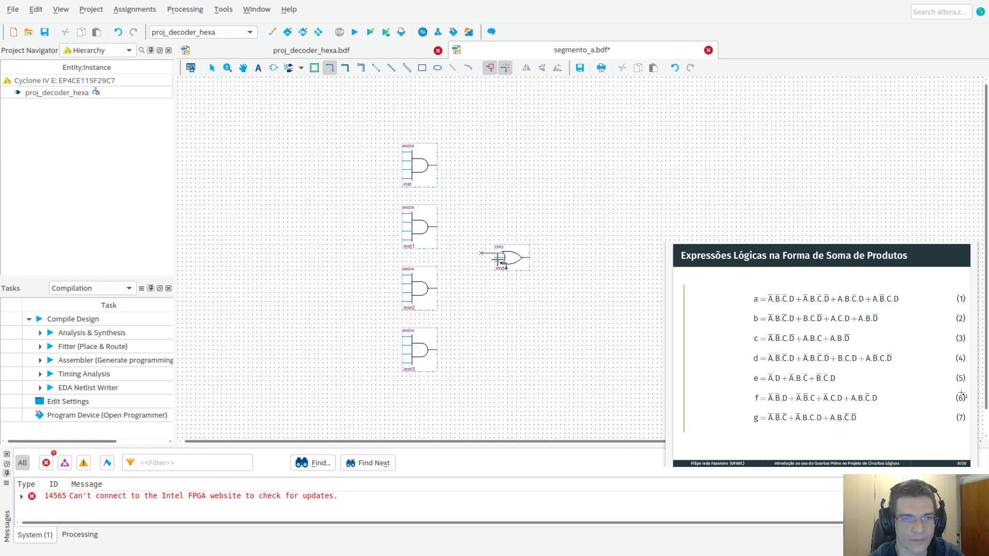
# Replace the or3 gate with an or4 gate beside the and4 column and delete the leftover wire stub
pyautogui.press('Escape')
pyautogui.click(521, 264)
pyautogui.press('Delete')
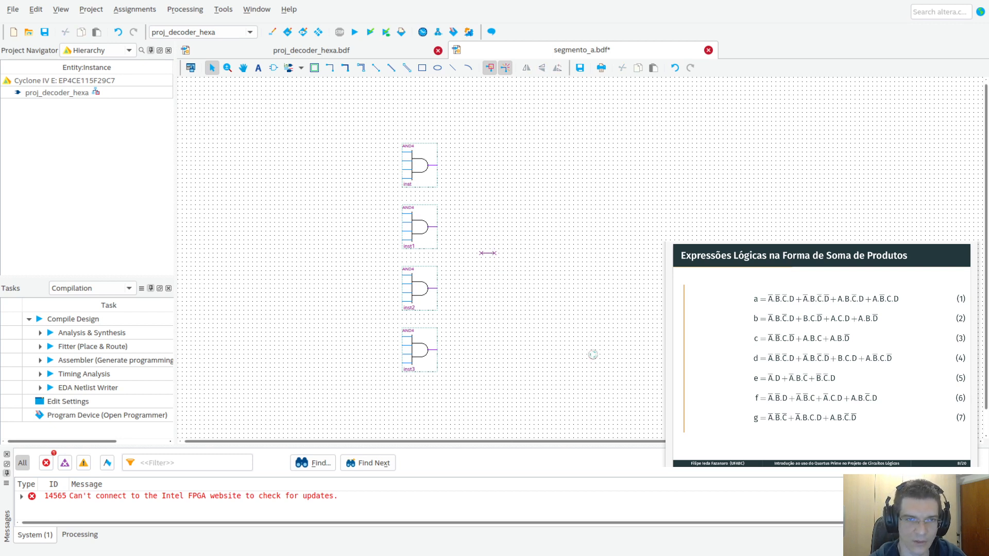
pyautogui.doubleClick(593, 358)
pyautogui.write('or4')
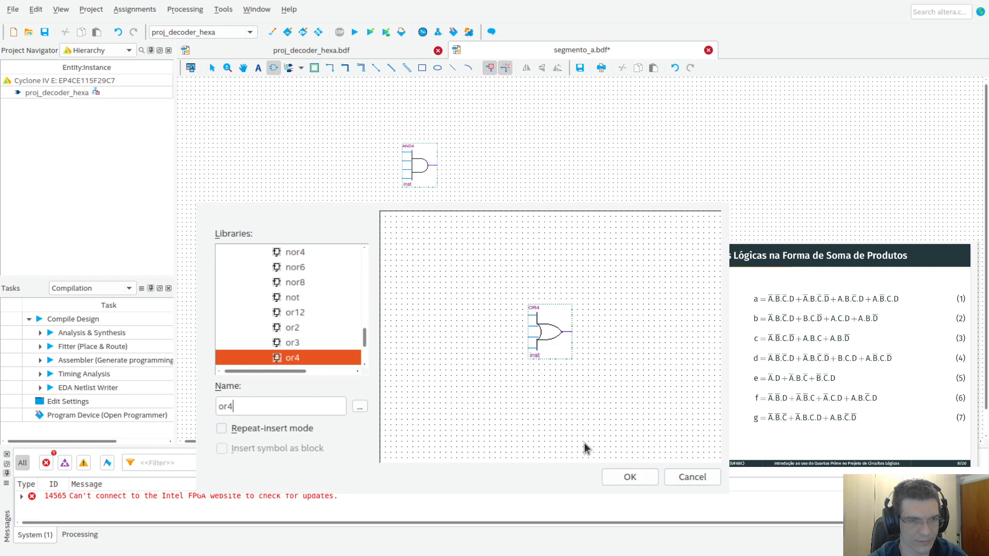
pyautogui.press('Return')
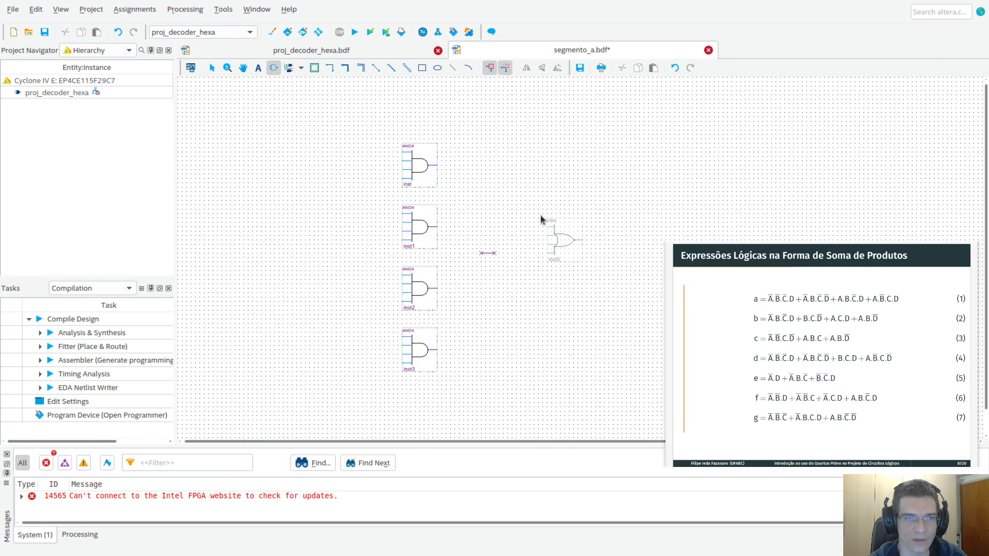
pyautogui.click(506, 238)
pyautogui.moveTo(470, 243); pyautogui.dragTo(491, 264)
pyautogui.press('Delete')
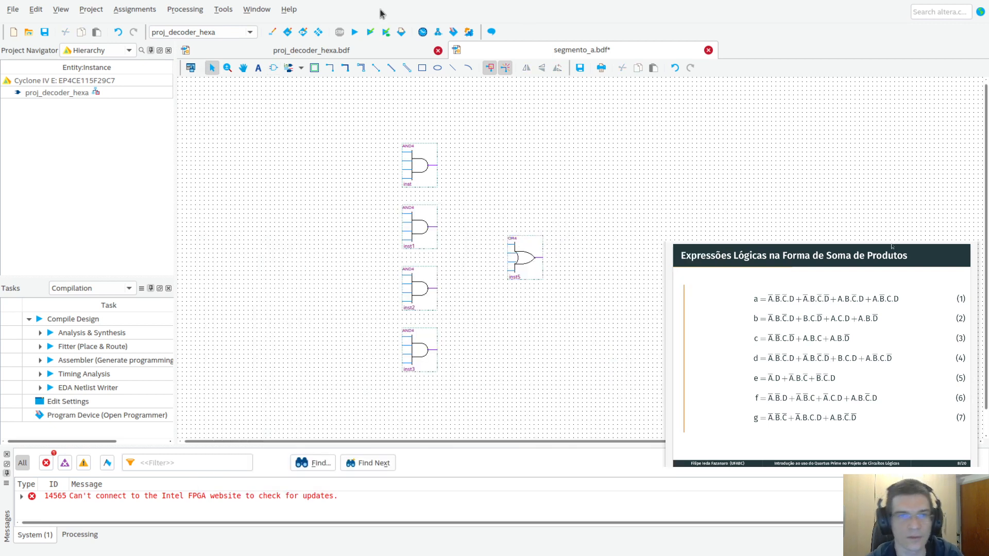
# Wire the four and4 outputs to the four or4 inputs with orthogonal node lines, keeping the gates in order
pyautogui.click(330, 68)
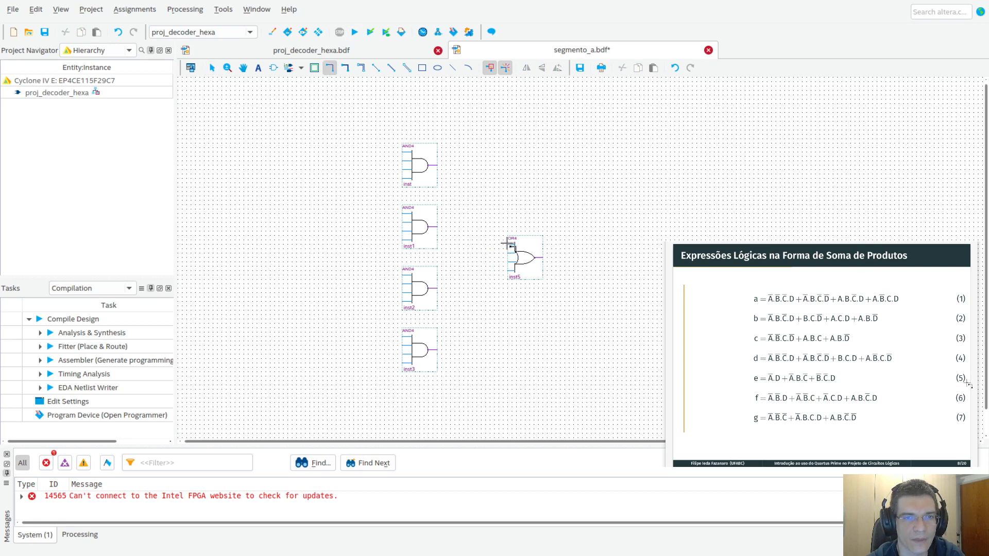
pyautogui.moveTo(507, 244); pyautogui.dragTo(508, 187)
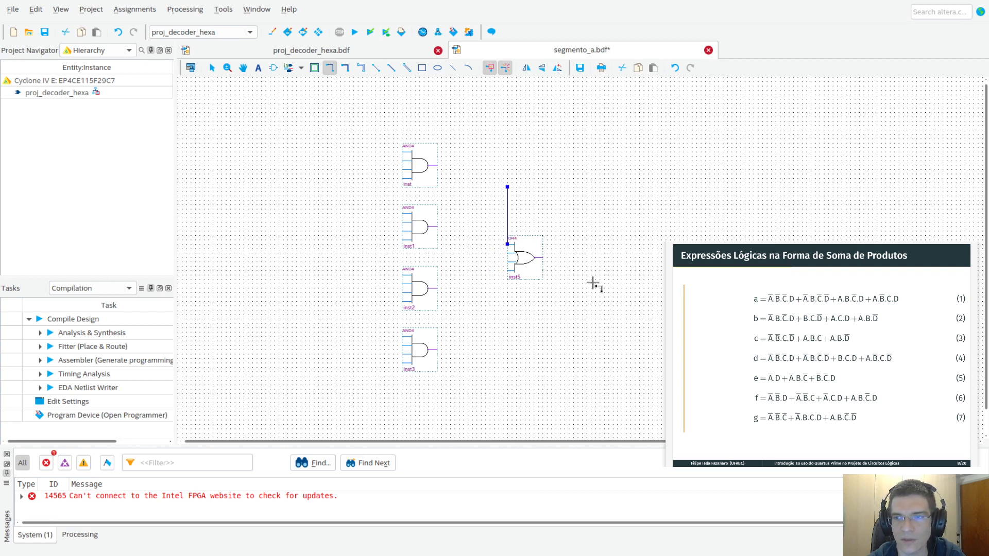
pyautogui.press('Delete')
pyautogui.moveTo(504, 244)
pyautogui.mouseDown()
pyautogui.moveTo(502, 196)
pyautogui.moveTo(481, 195)
pyautogui.mouseUp()
pyautogui.moveTo(436, 165); pyautogui.dragTo(481, 196)
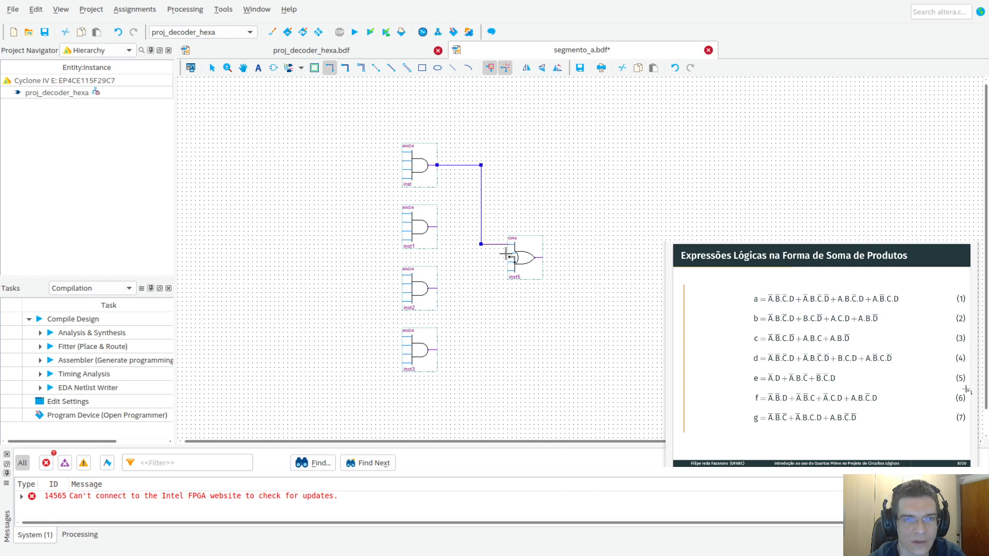
pyautogui.moveTo(508, 252); pyautogui.dragTo(468, 227)
pyautogui.moveTo(508, 262)
pyautogui.mouseDown()
pyautogui.moveTo(439, 288)
pyautogui.moveTo(499, 275)
pyautogui.moveTo(480, 301)
pyautogui.mouseUp()
pyautogui.moveTo(436, 351); pyautogui.dragTo(481, 301)
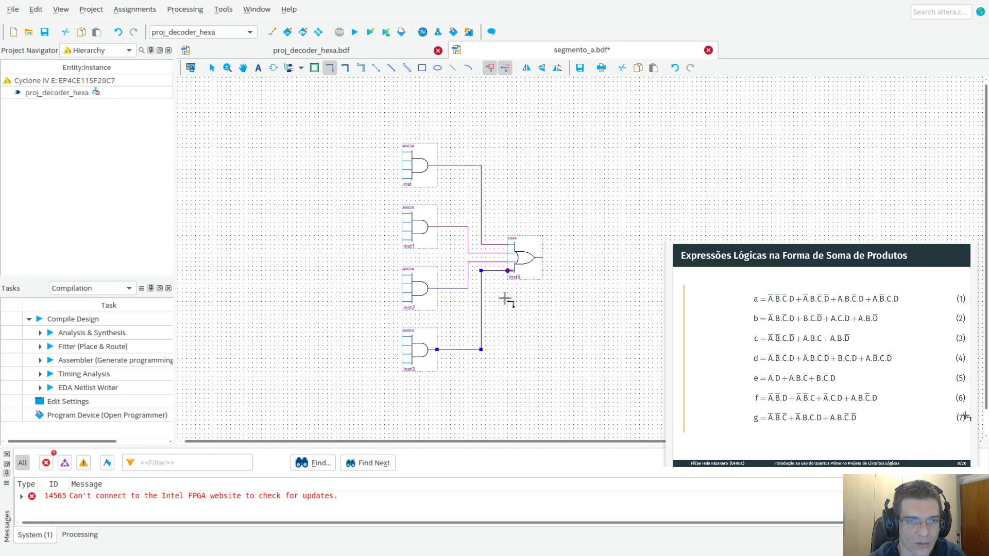
pyautogui.press('Escape')
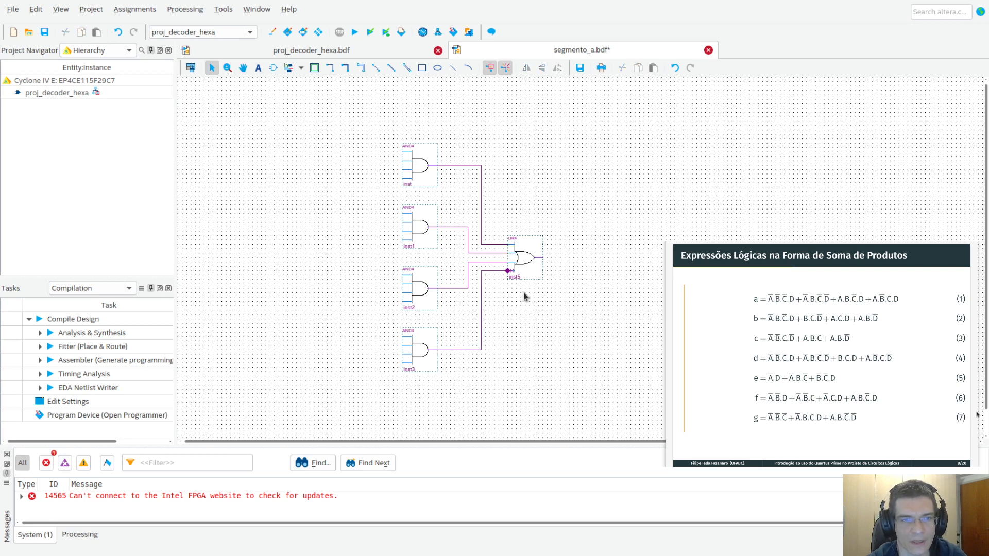
# Shift the vertical segments of the four wires toward the and4 gates and move the or4 gate closer to them
pyautogui.click(508, 271)
pyautogui.click(522, 303)
pyautogui.moveTo(467, 278); pyautogui.dragTo(454, 244)
pyautogui.moveTo(481, 307); pyautogui.dragTo(468, 306)
pyautogui.moveTo(481, 214); pyautogui.dragTo(467, 215)
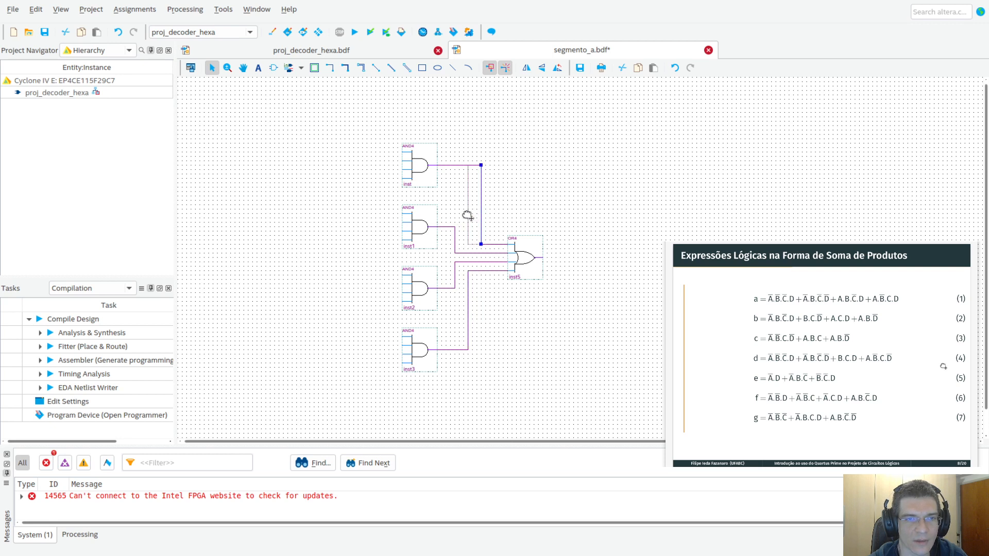
pyautogui.click(531, 266)
pyautogui.moveTo(531, 265); pyautogui.dragTo(509, 265)
pyautogui.click(505, 319)
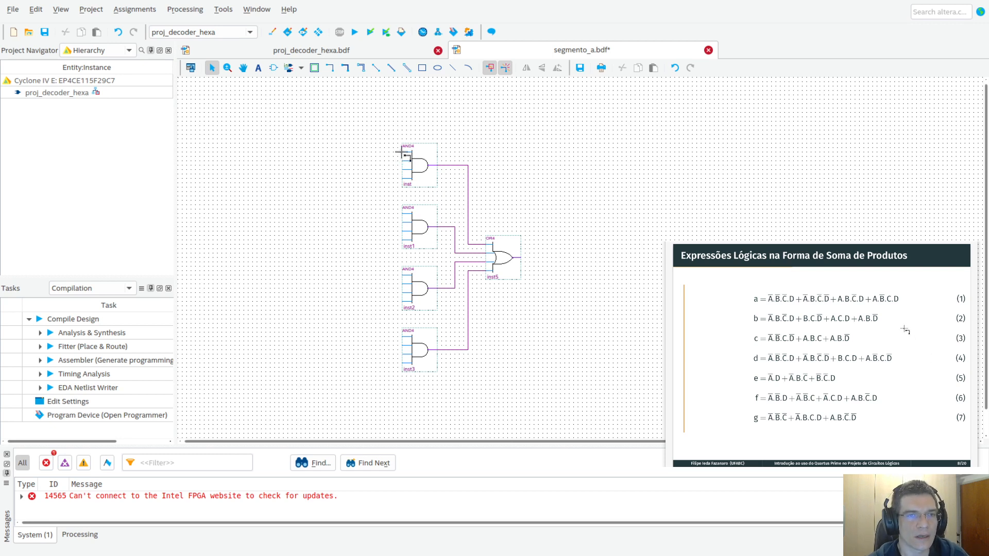
# Draw open wire stubs at the top and4 gate's first input and at the or4 gate's output
pyautogui.moveTo(402, 153); pyautogui.dragTo(375, 152)
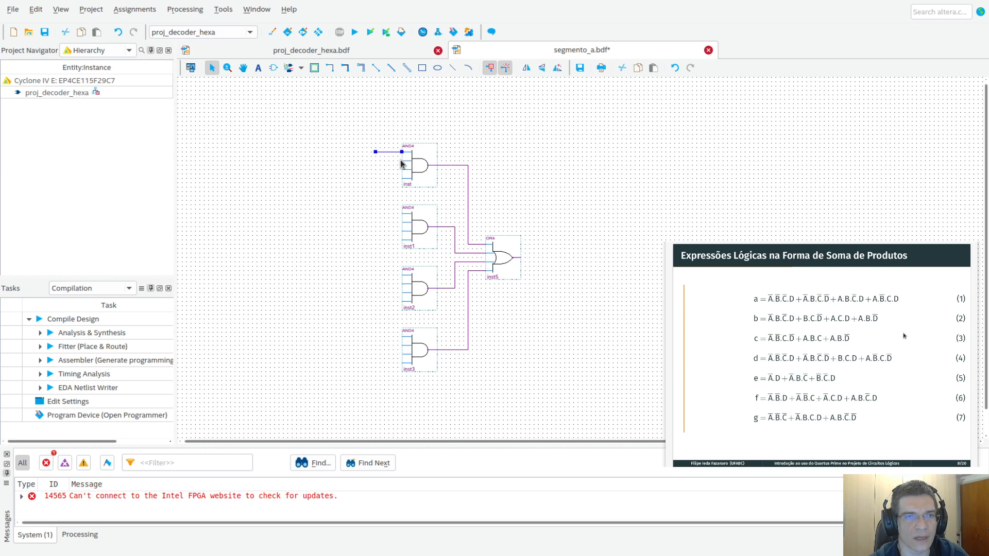
pyautogui.moveTo(376, 152); pyautogui.dragTo(358, 152)
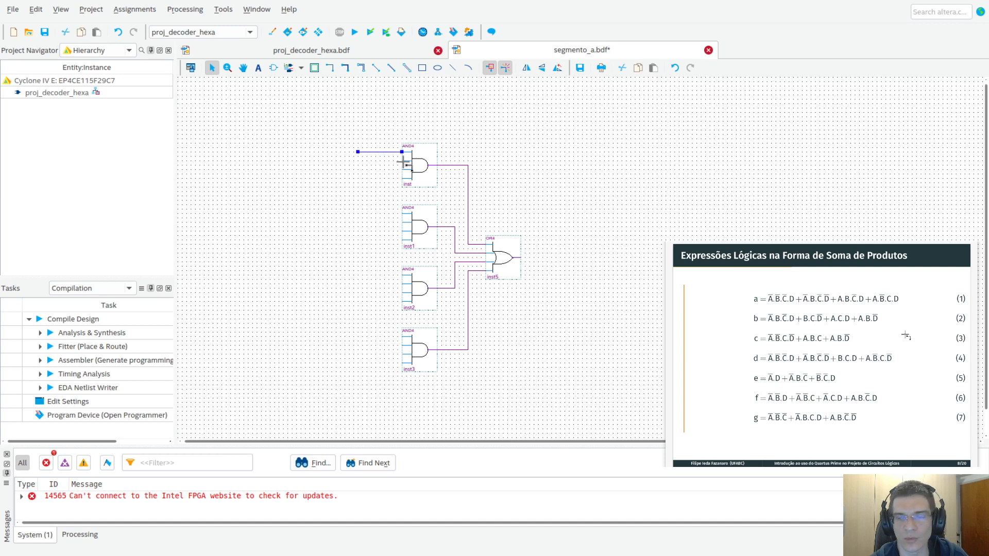
pyautogui.moveTo(518, 257); pyautogui.dragTo(560, 257)
pyautogui.click(575, 319)
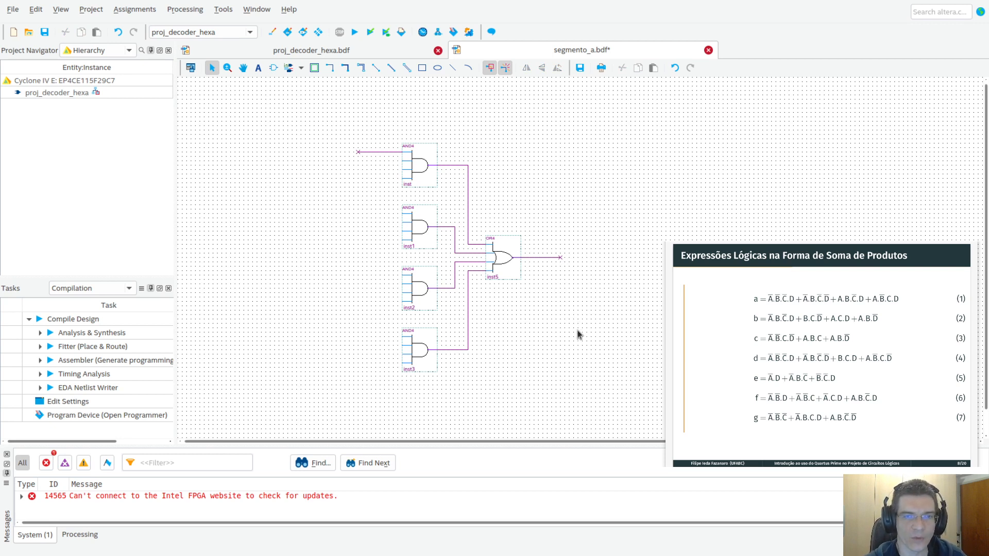
# Place four input pins stacked in a column, upstream of the and4 gates, using repeat-insert mode
pyautogui.doubleClick(578, 330)
pyautogui.write('input')
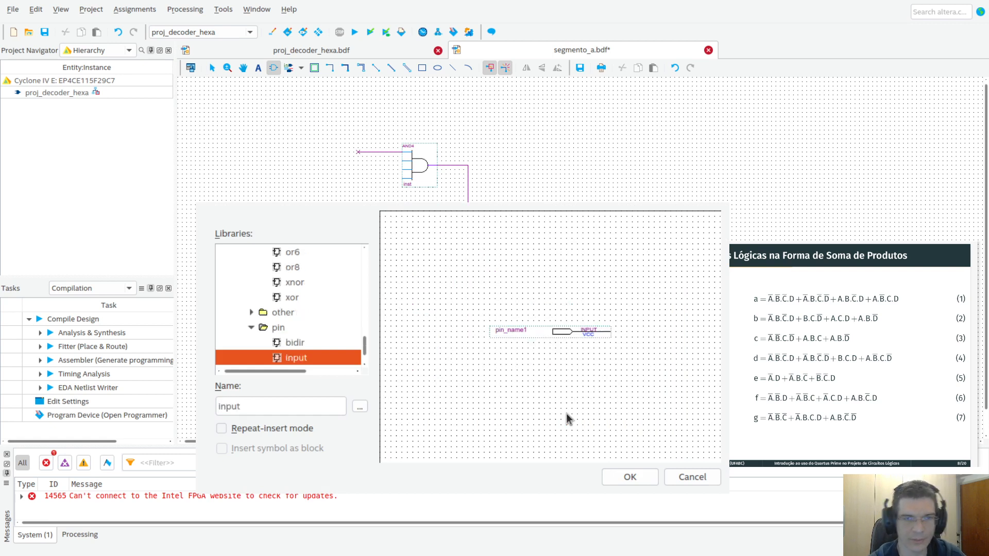
pyautogui.click(267, 430)
pyautogui.click(629, 477)
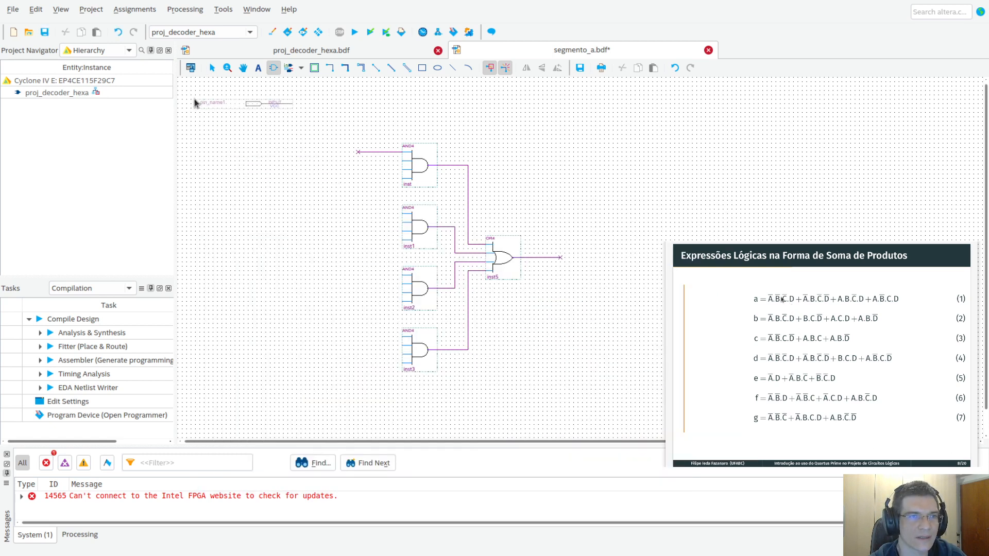
pyautogui.click(194, 93)
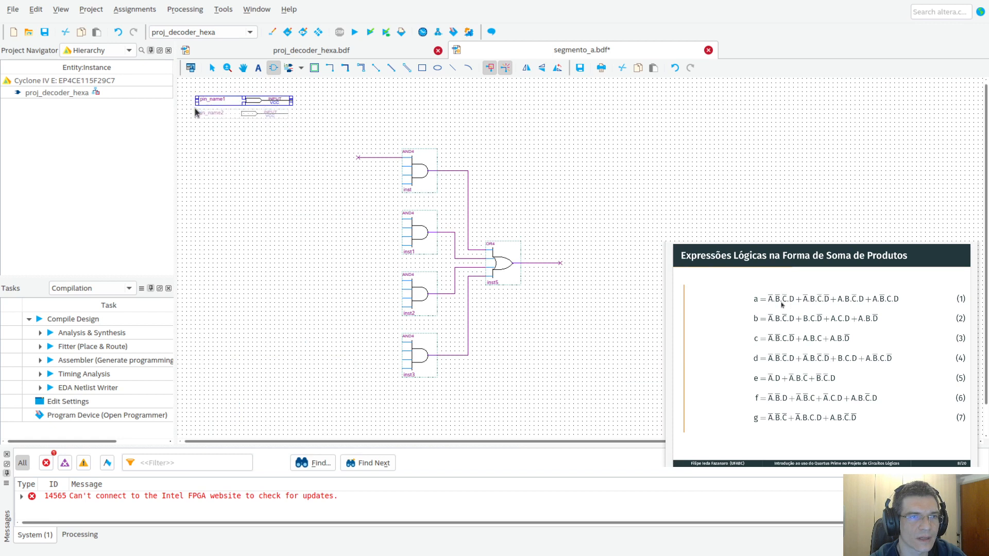
pyautogui.click(198, 110)
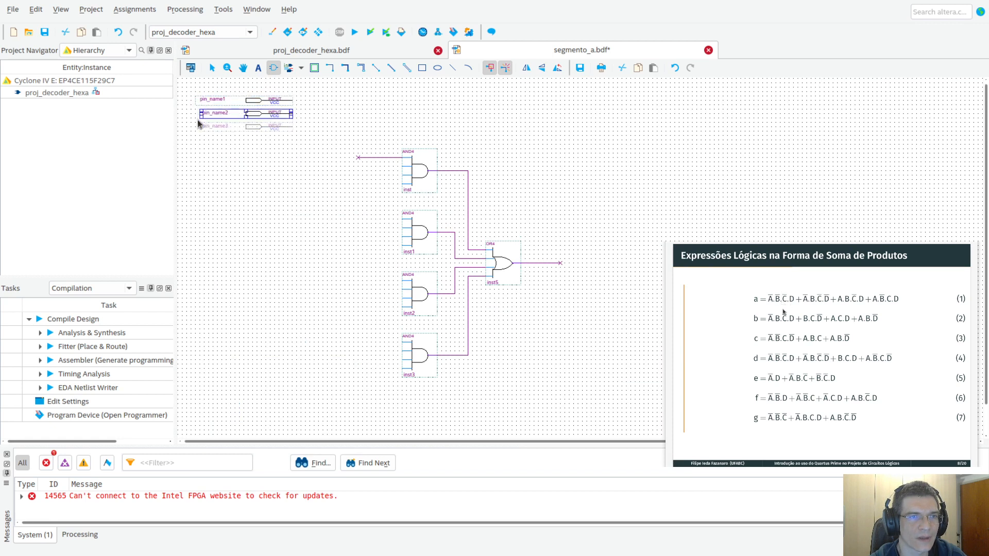
pyautogui.click(200, 128)
pyautogui.click(199, 145)
pyautogui.press('Escape')
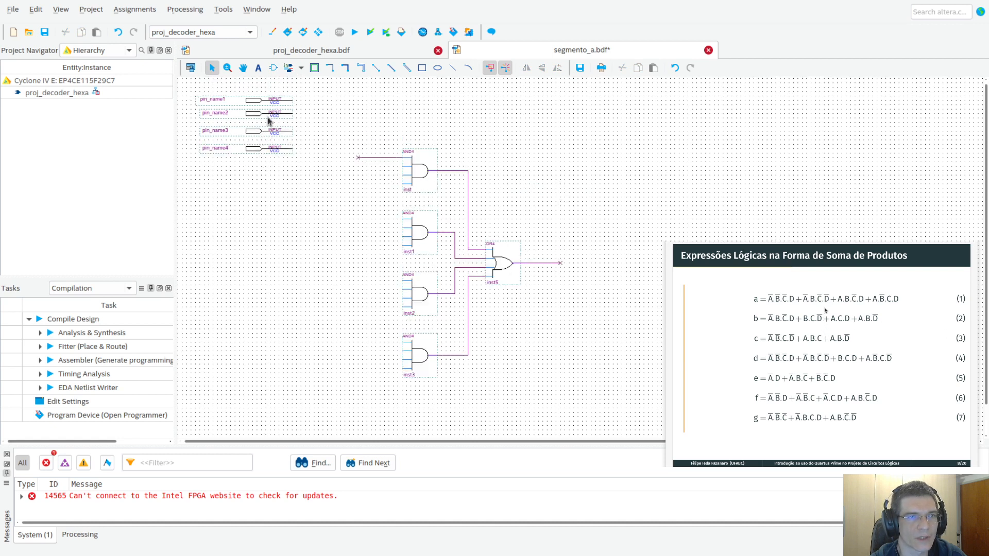
# Nudge the lower three input pins down one grid step to even out the spacing of the column
pyautogui.moveTo(308, 166); pyautogui.dragTo(188, 107)
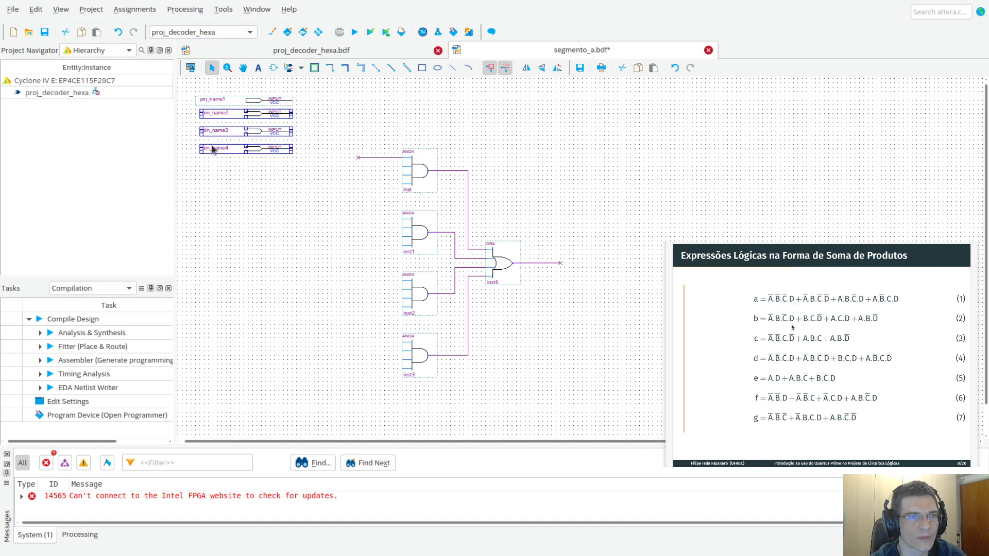
pyautogui.press('Down')
pyautogui.click(284, 190)
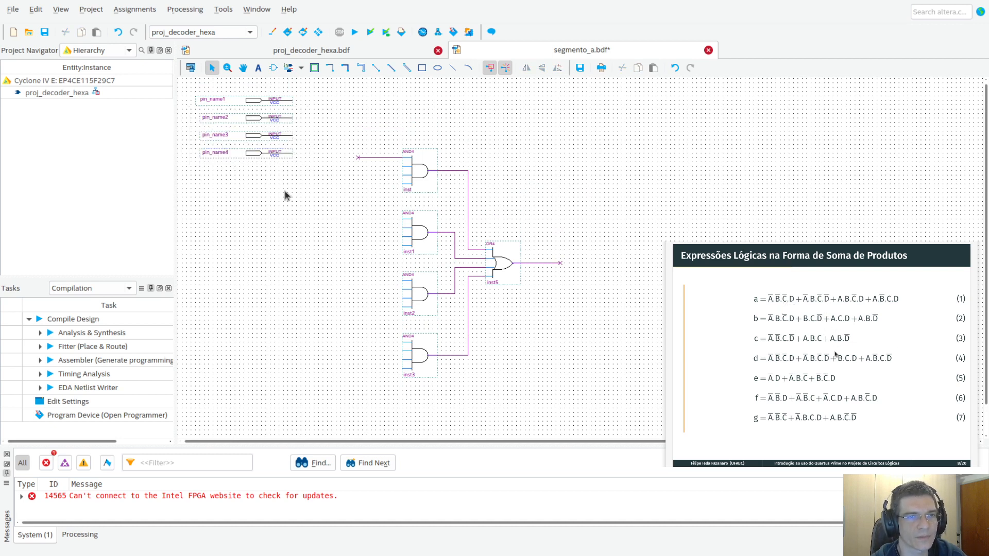
# Insert an output pin and attach it to the open wire end at the or4 gate's output
pyautogui.doubleClick(782, 235)
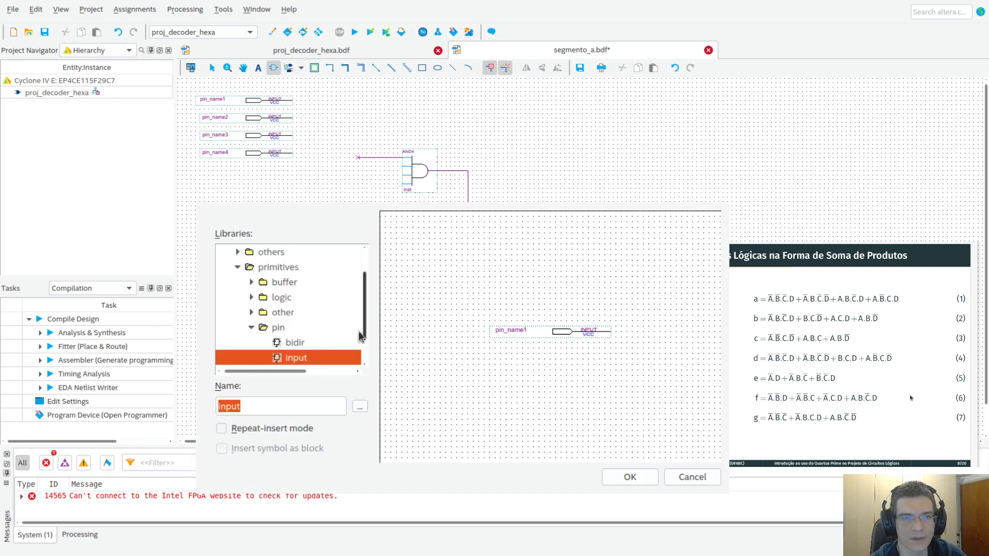
pyautogui.write('output')
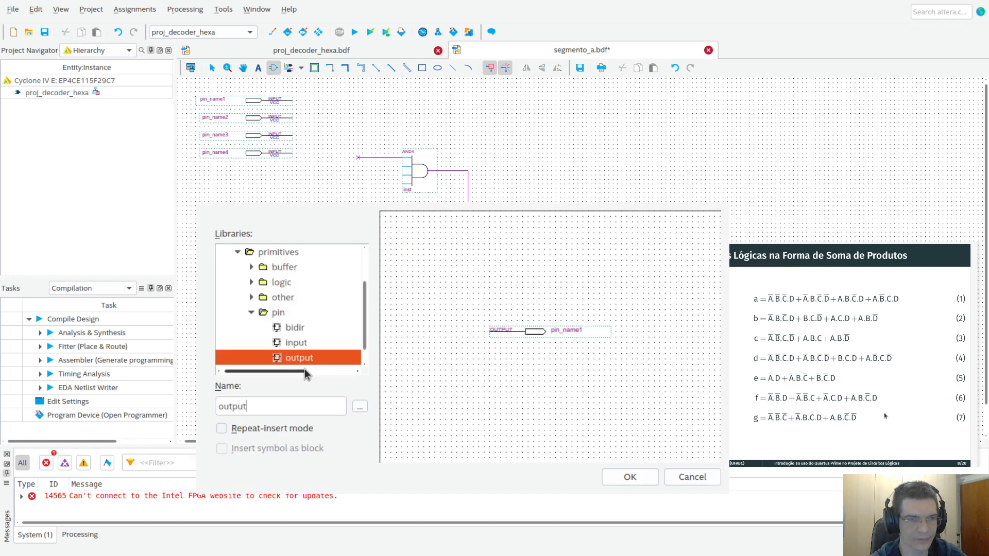
pyautogui.press('Return')
pyautogui.click(644, 242)
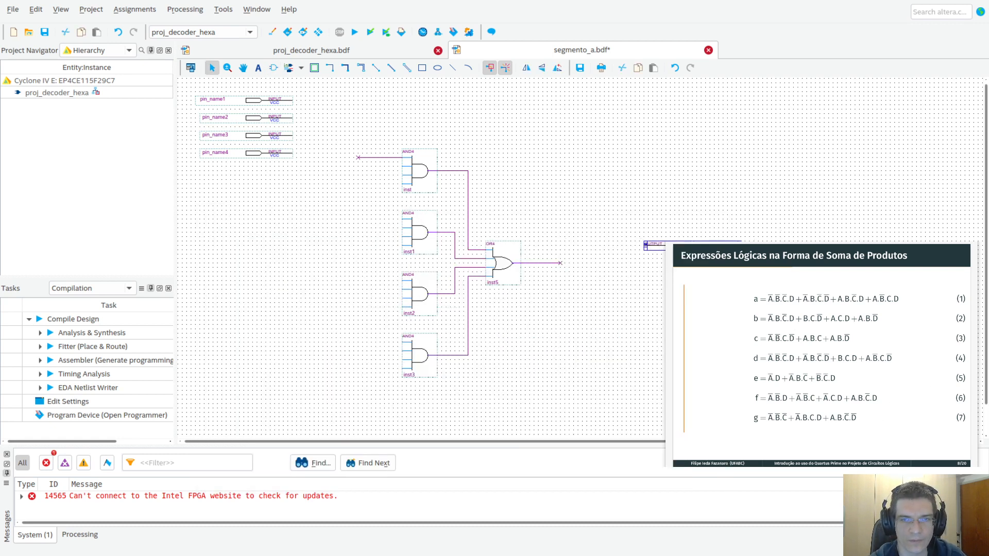
pyautogui.moveTo(588, 265); pyautogui.dragTo(590, 263)
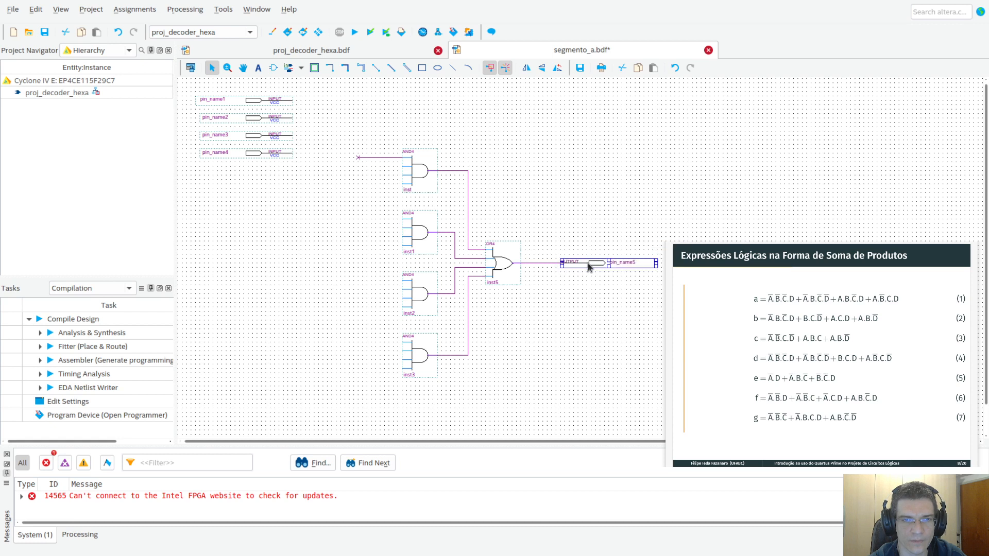
# Shift the whole gate network with its wires and output pin horizontally away from the input pins
pyautogui.moveTo(326, 111); pyautogui.dragTo(672, 409)
pyautogui.press('Right')
pyautogui.press('Right')
pyautogui.press('Right')
pyautogui.press('Right')
pyautogui.press('Right')
pyautogui.press('Right')
pyautogui.press('Right')
pyautogui.press('Right')
pyautogui.press('Right')
pyautogui.press('Right')
pyautogui.press('Right')
pyautogui.press('Right')
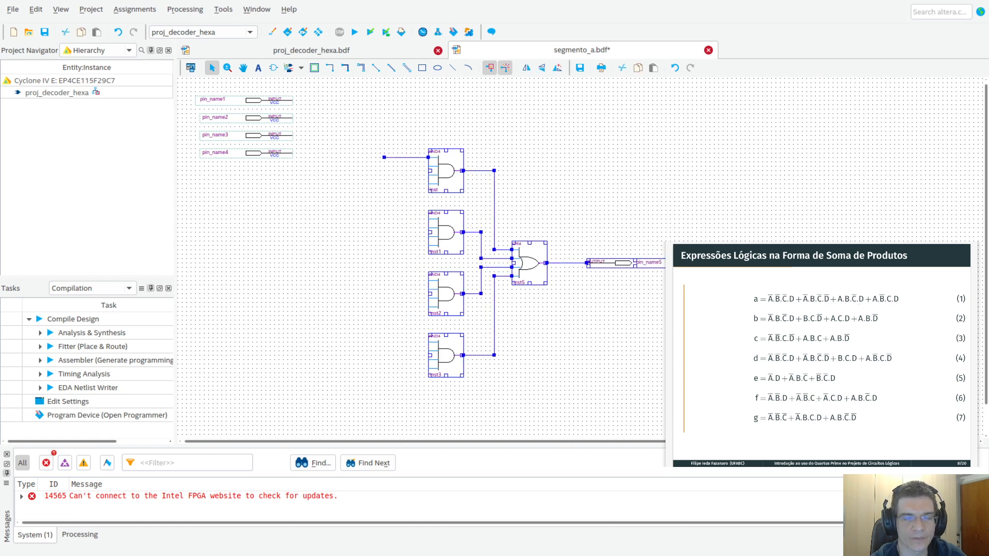
pyautogui.press('Right')
pyautogui.press('Right')
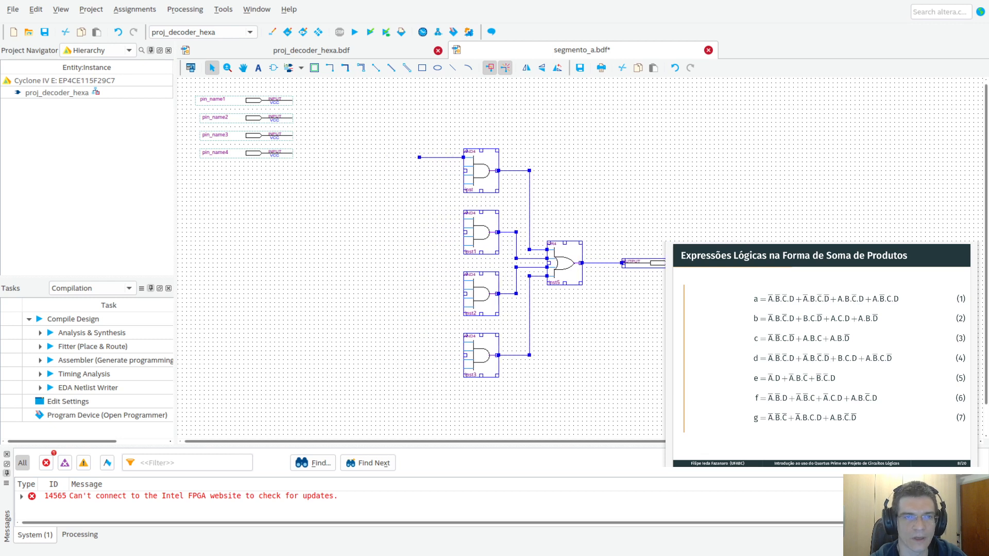
pyautogui.click(672, 410)
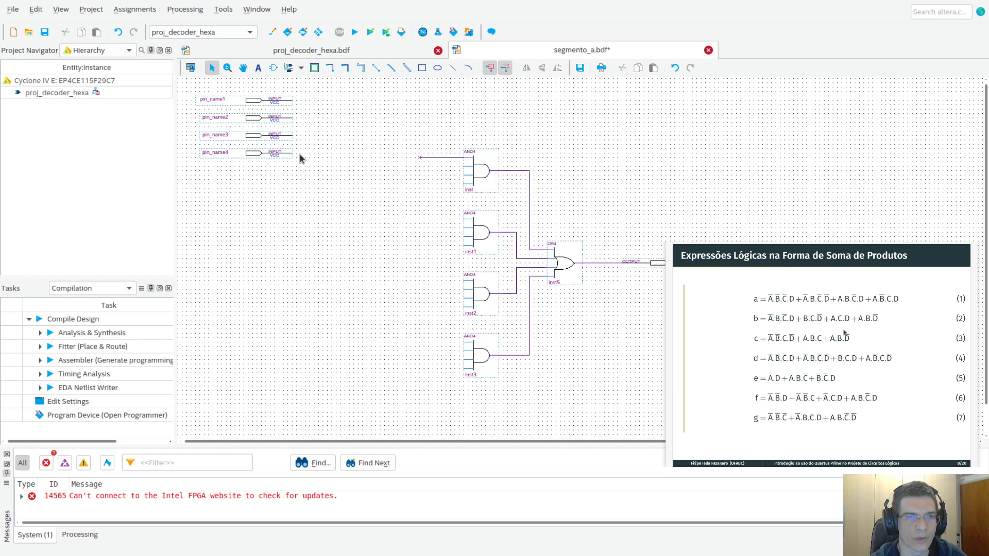
# Name the four input pins A, B, C and D from top to bottom, and the output pin seg_a
pyautogui.doubleClick(212, 100)
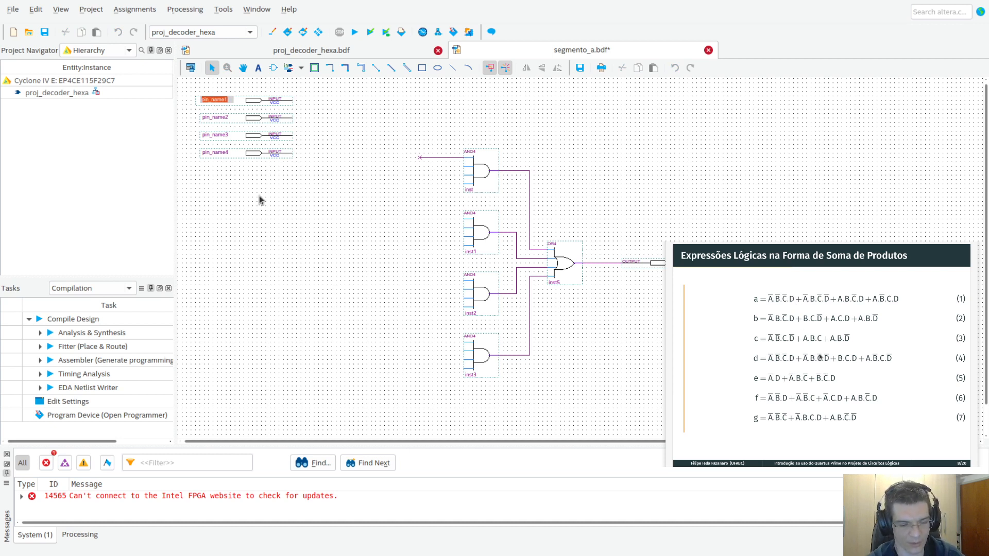
pyautogui.write('A')
pyautogui.press('Tab')
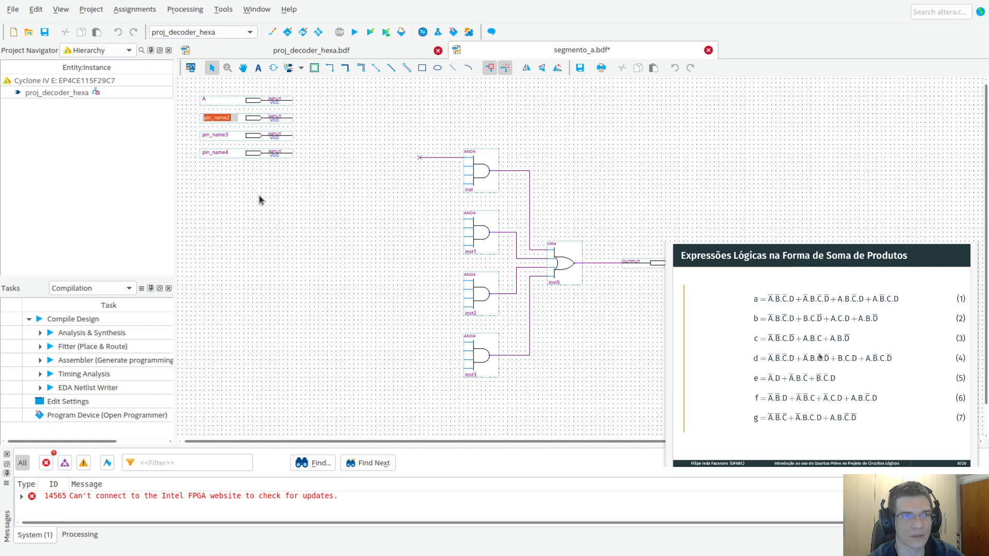
pyautogui.write('B')
pyautogui.press('Tab')
pyautogui.write('C')
pyautogui.press('Tab')
pyautogui.write('D')
pyautogui.press('Return')
pyautogui.click(259, 196)
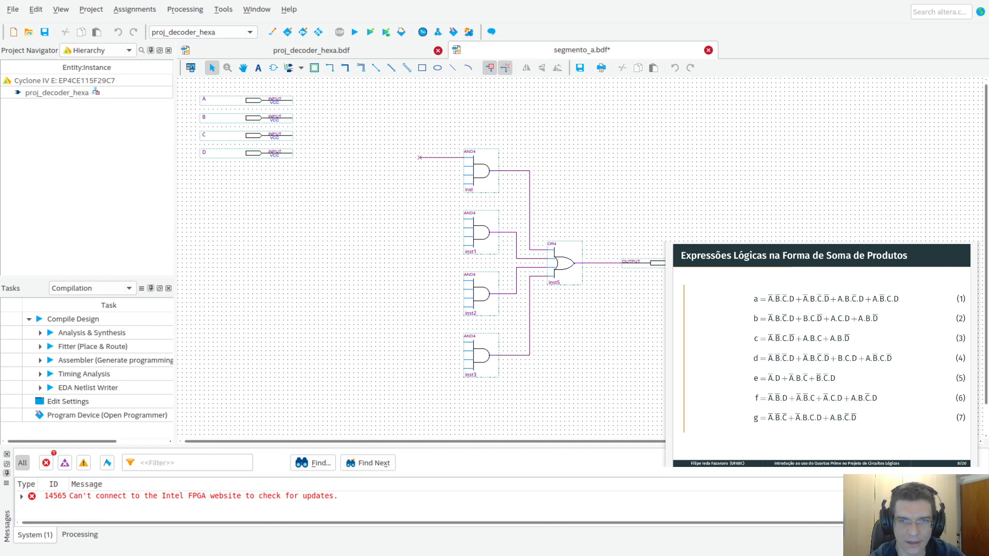
pyautogui.click(407, 178)
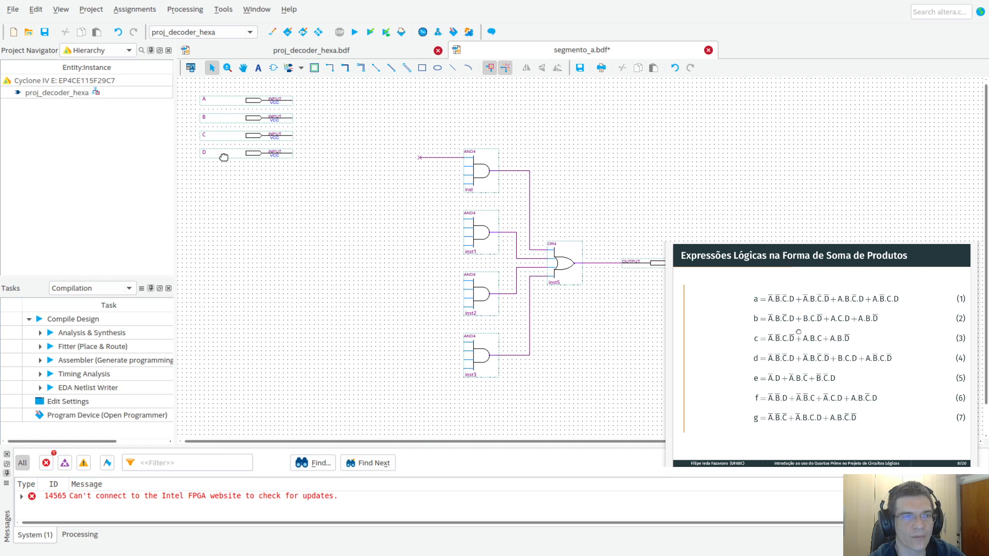
pyautogui.click(227, 102)
pyautogui.click(236, 154)
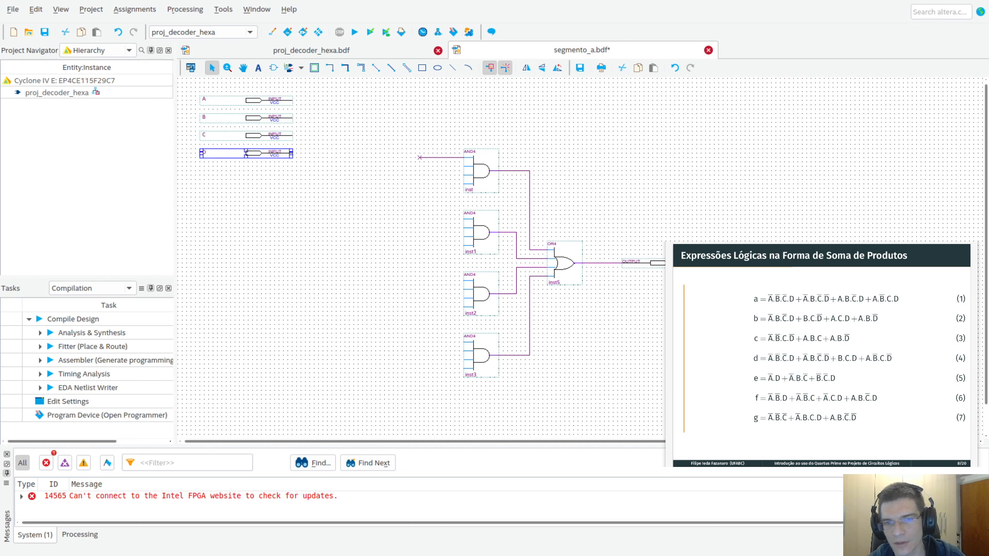
pyautogui.click(365, 231)
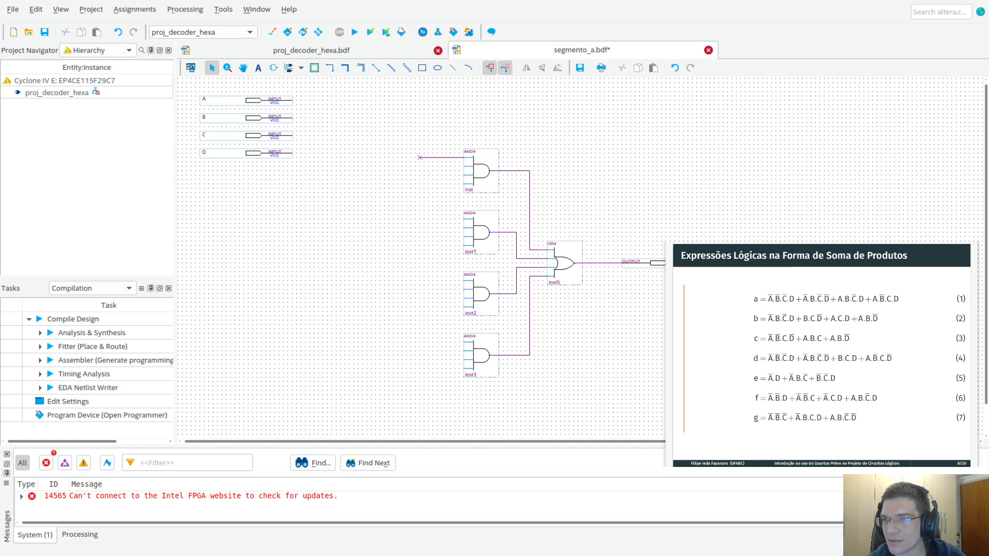
# Draw an open wire stub at input pin A and move the gate network farther away from the input pins
pyautogui.moveTo(295, 102); pyautogui.dragTo(327, 101)
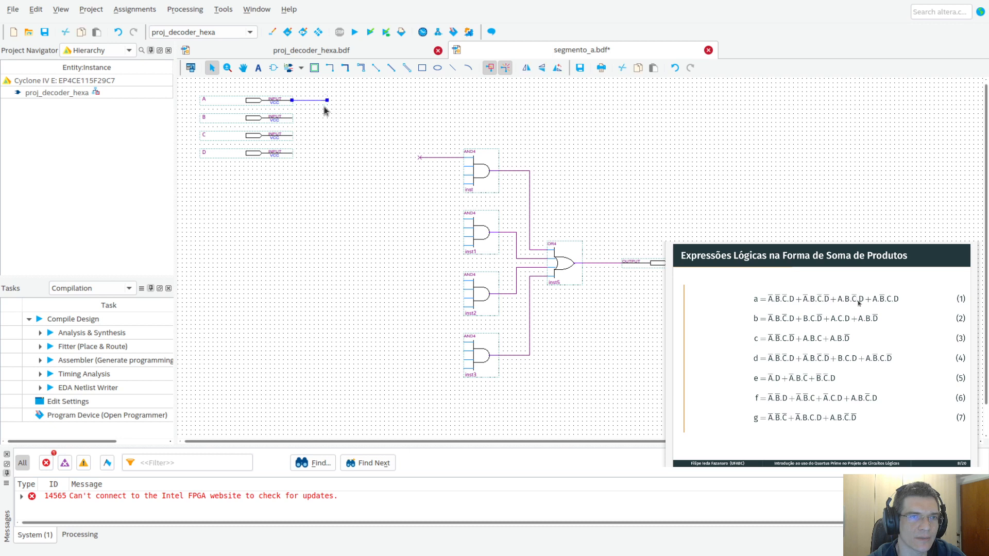
pyautogui.moveTo(394, 140); pyautogui.dragTo(755, 428)
pyautogui.moveTo(551, 265); pyautogui.dragTo(636, 261)
pyautogui.click(407, 274)
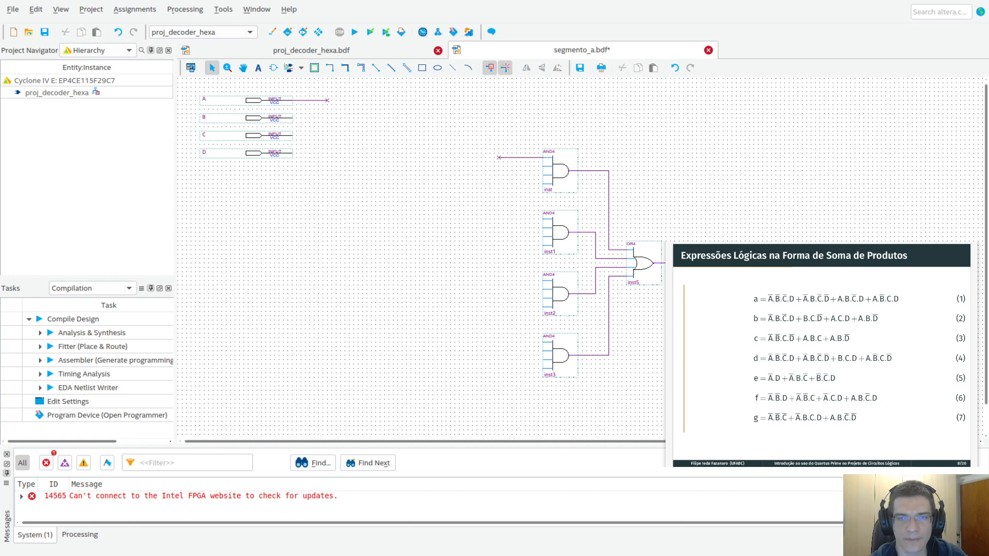
# Check the name of the output pin and its connection to the or4 gate
pyautogui.scroll(-2, 582, 257)
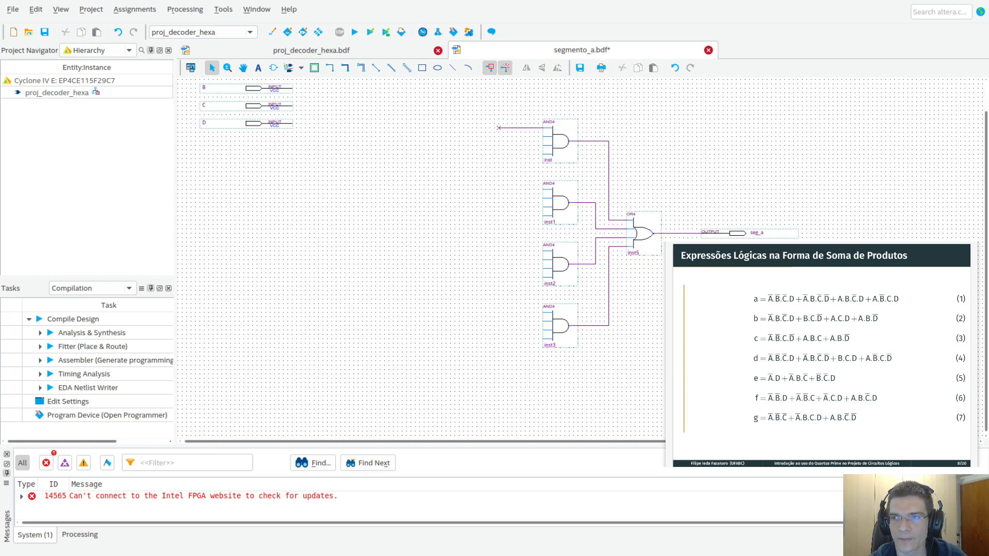
pyautogui.doubleClick(758, 233)
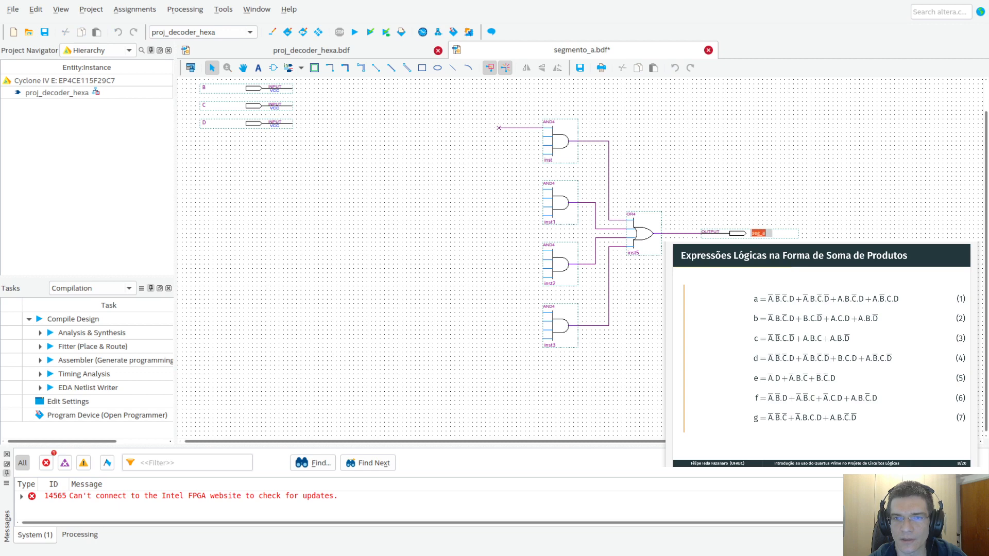
pyautogui.press('Escape')
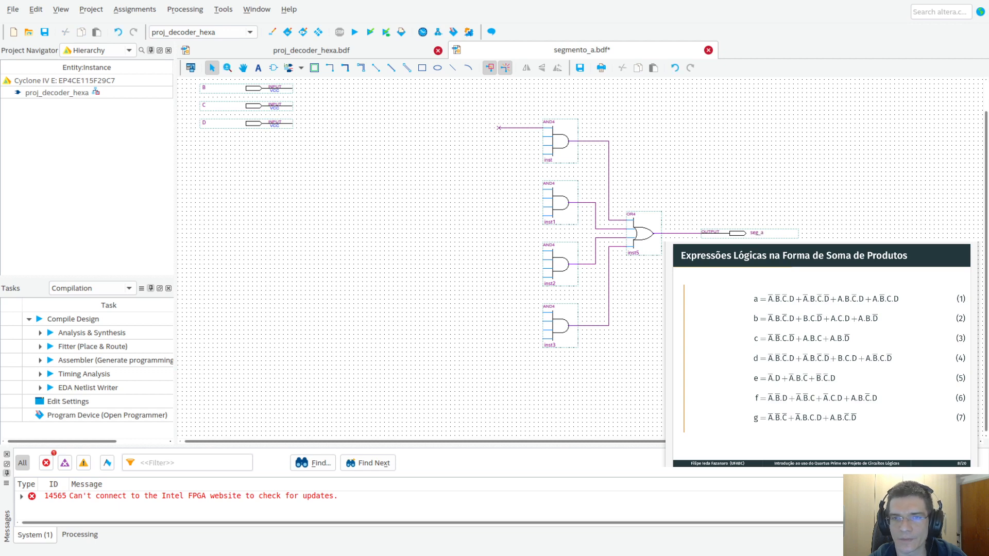
pyautogui.keyDown('ctrl'); pyautogui.scroll(4, 793, 276); pyautogui.keyUp('ctrl')
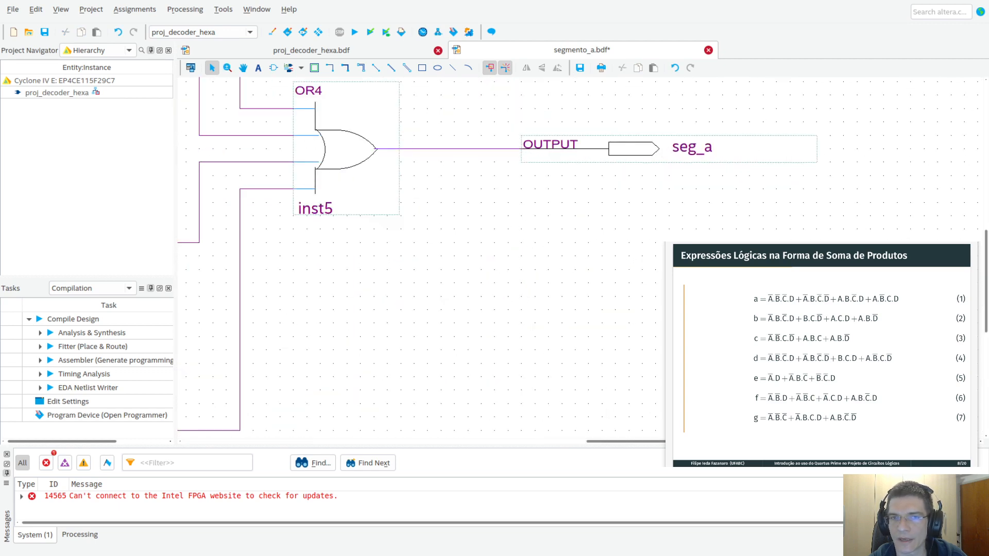
pyautogui.keyDown('ctrl'); pyautogui.scroll(-5, 726, 288); pyautogui.keyUp('ctrl')
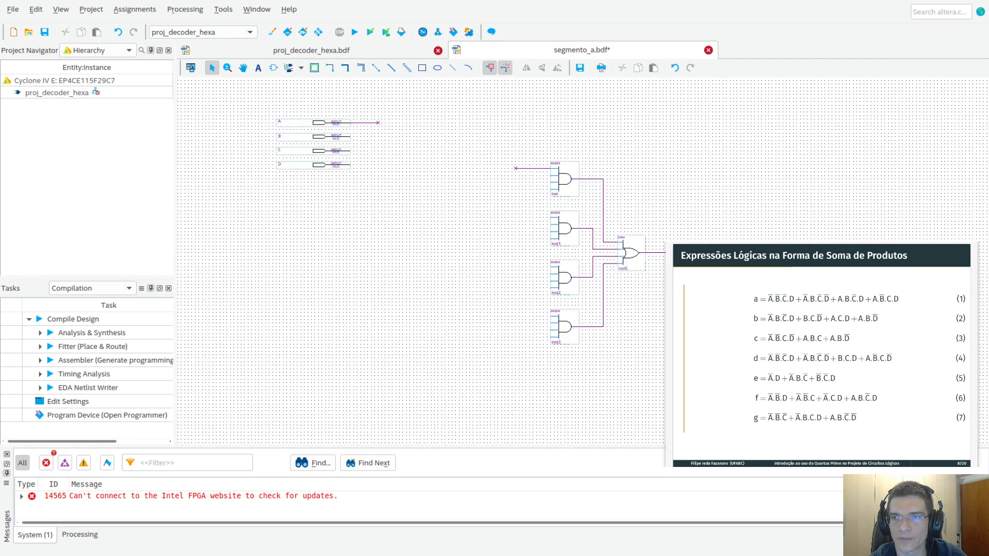
pyautogui.keyDown('ctrl'); pyautogui.scroll(1, 586, 309); pyautogui.keyUp('ctrl')
pyautogui.scroll(1, 586, 309)
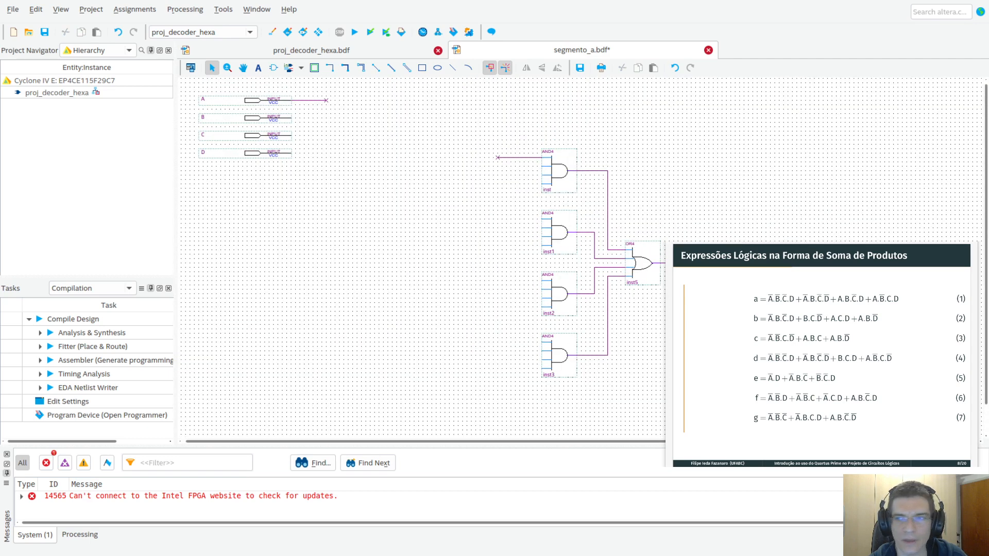
pyautogui.scroll(-1, 587, 309)
pyautogui.scroll(1, 587, 310)
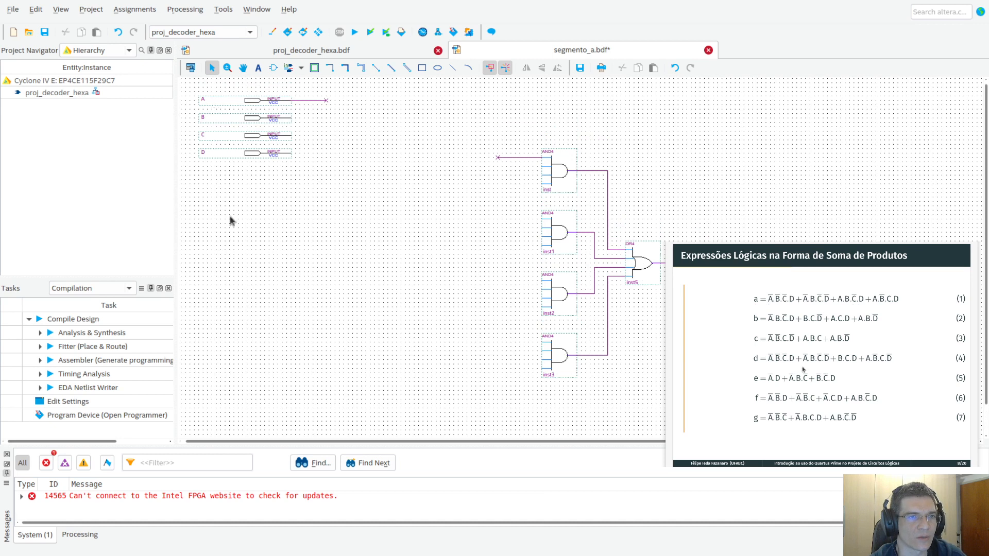
# Insert a not gate at the open end of input A's wire
pyautogui.doubleClick(261, 303)
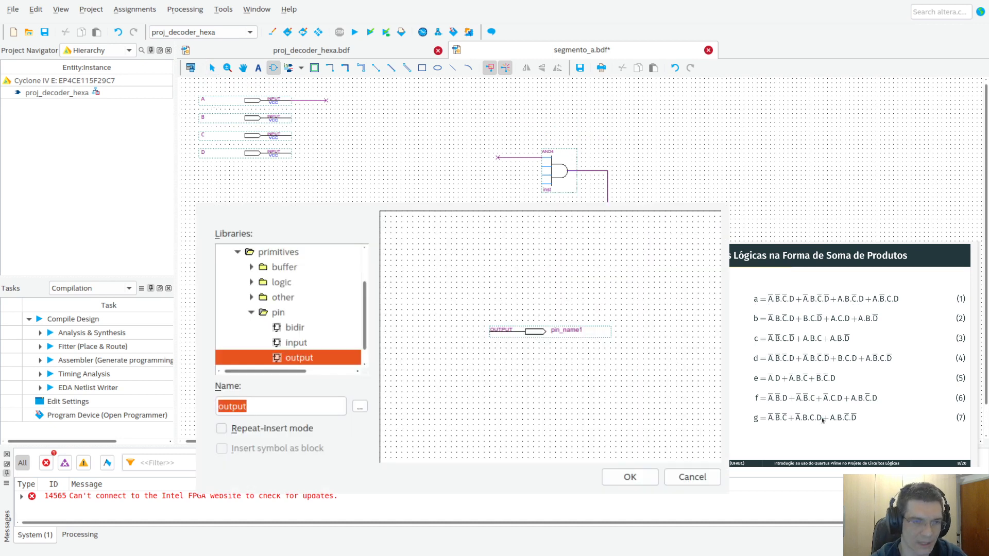
pyautogui.write('not')
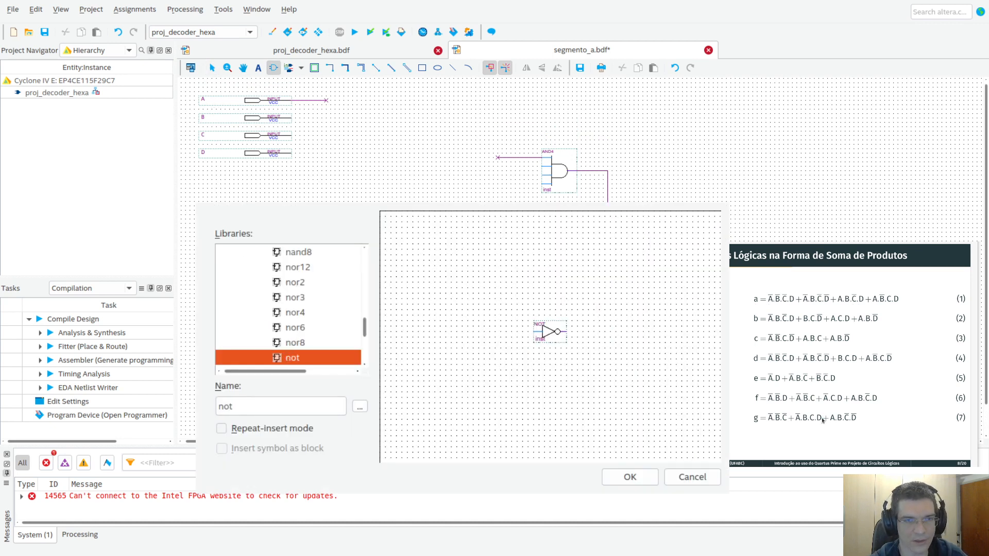
pyautogui.click(638, 477)
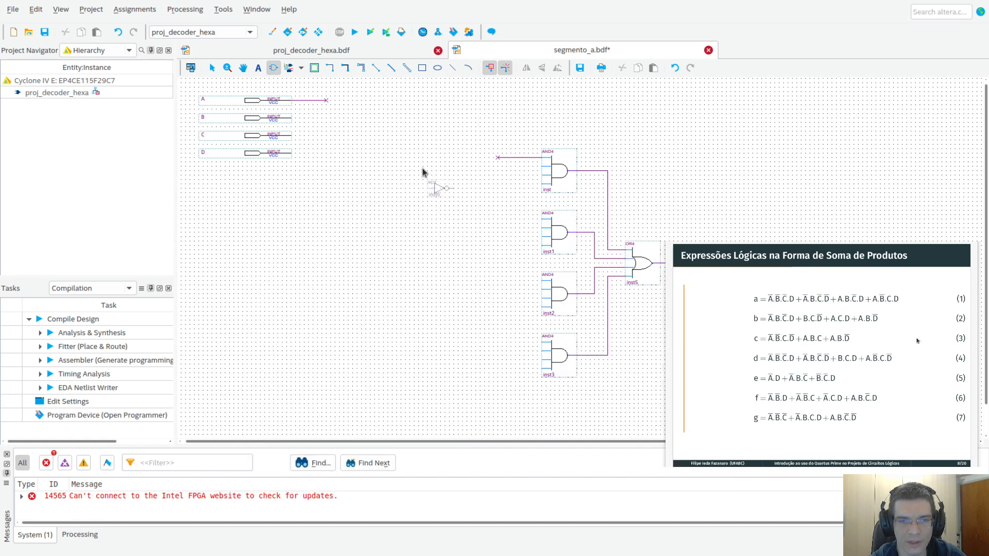
pyautogui.click(323, 90)
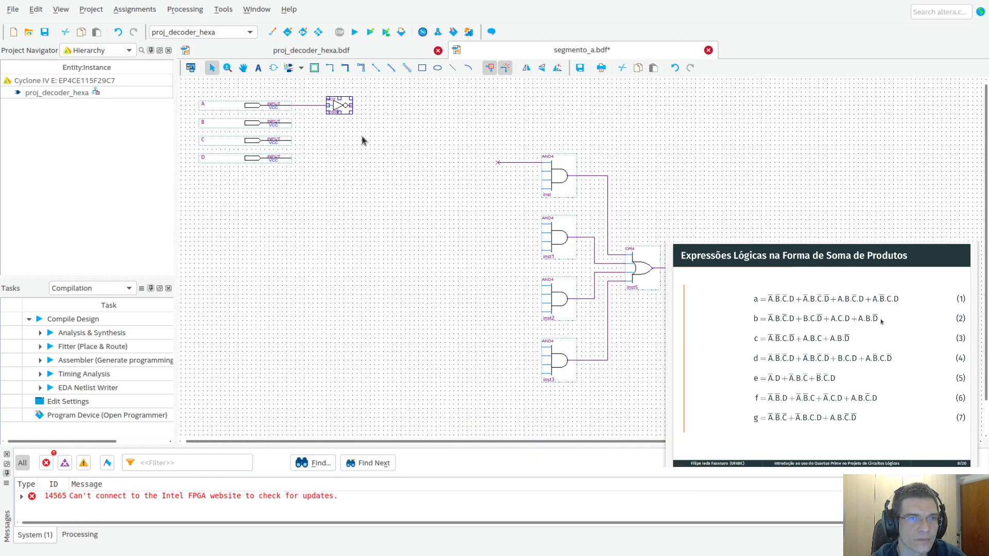
# Move the input pins and the not gate down together, and draw an open wire stub at the not gate's output
pyautogui.moveTo(184, 81); pyautogui.dragTo(422, 201)
pyautogui.moveTo(273, 122); pyautogui.dragTo(274, 157)
pyautogui.click(355, 206)
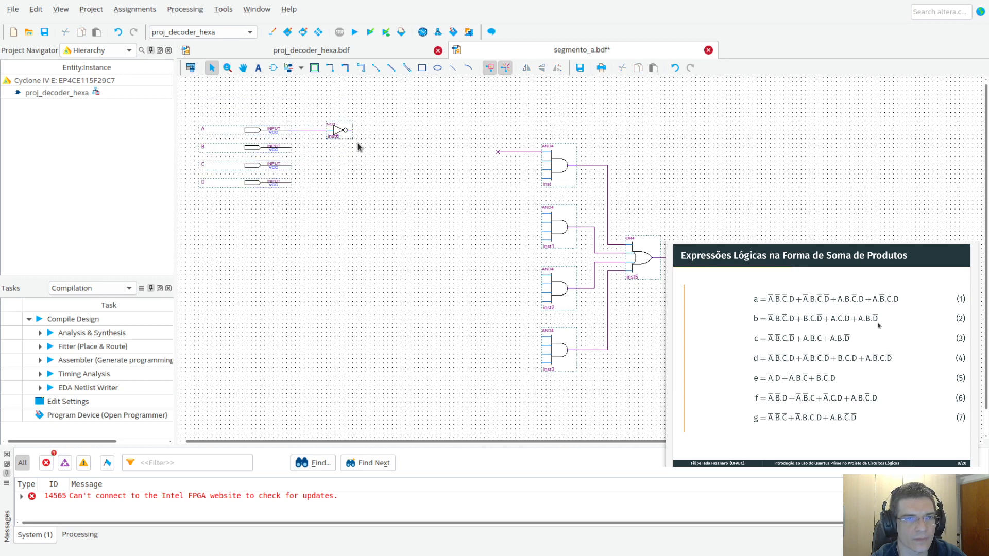
pyautogui.moveTo(390, 133); pyautogui.dragTo(397, 131)
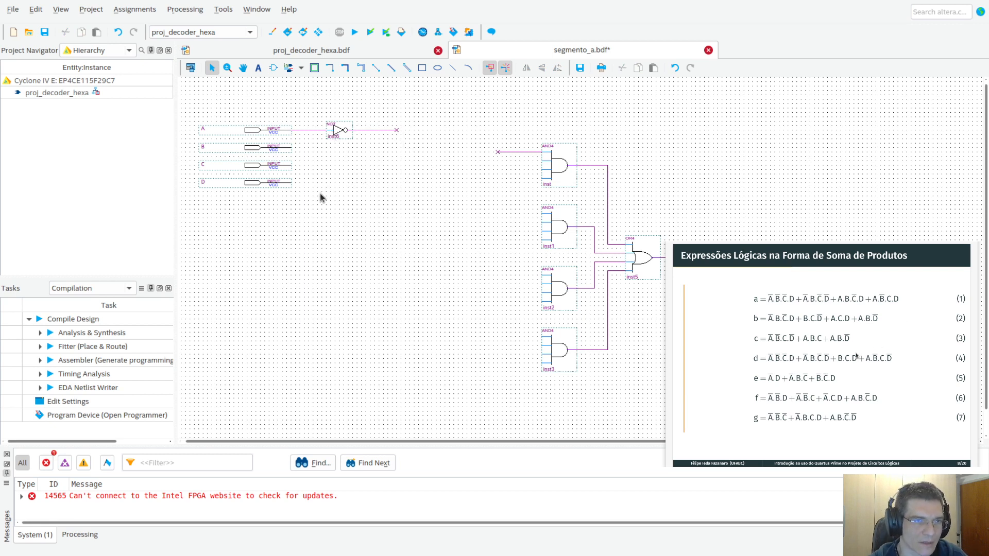
pyautogui.scroll(-1, 319, 193)
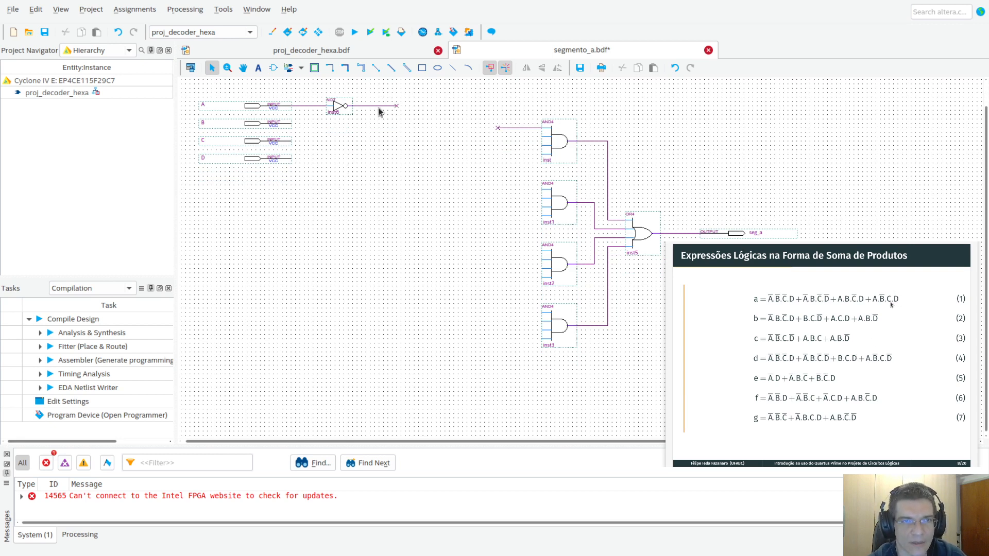
pyautogui.moveTo(498, 128); pyautogui.dragTo(397, 106)
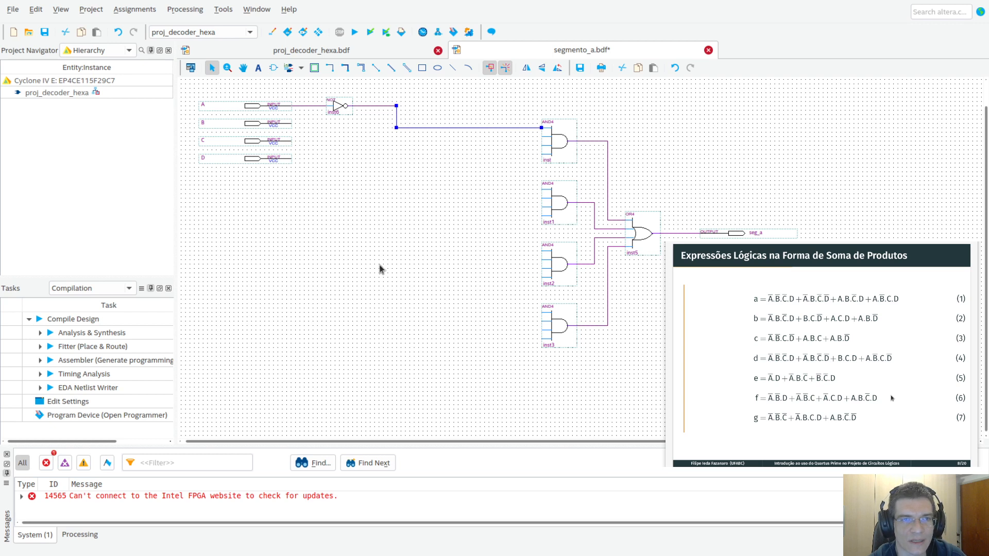
pyautogui.hotkey('ctrl', 'z')
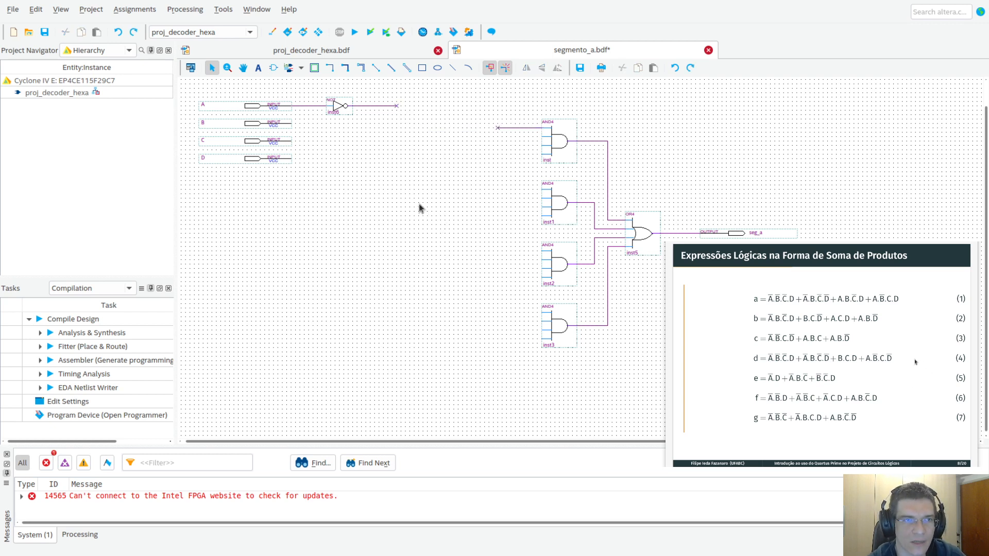
# Name the wire from input A to the not gate A, and the not gate's output wire nA
pyautogui.click(307, 106)
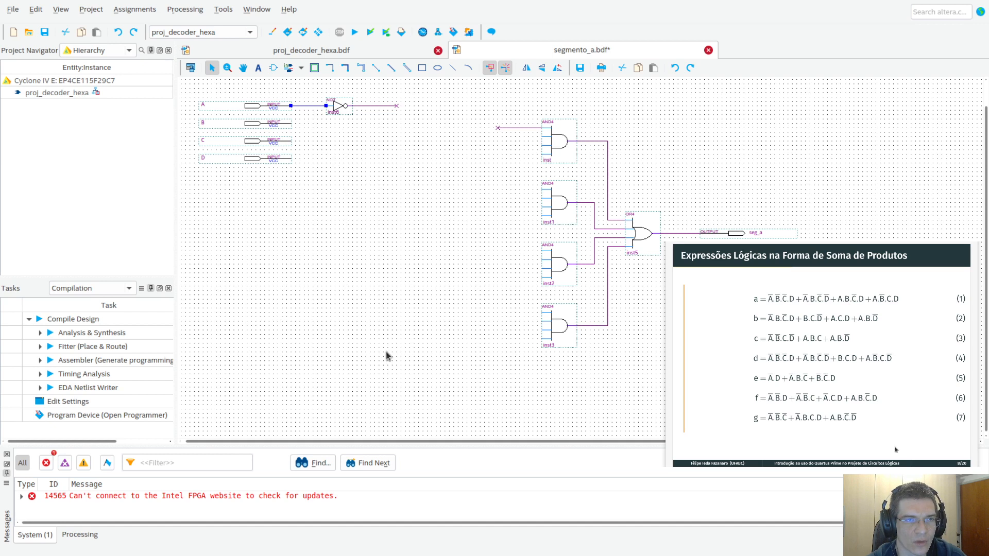
pyautogui.write('A')
pyautogui.click(395, 183)
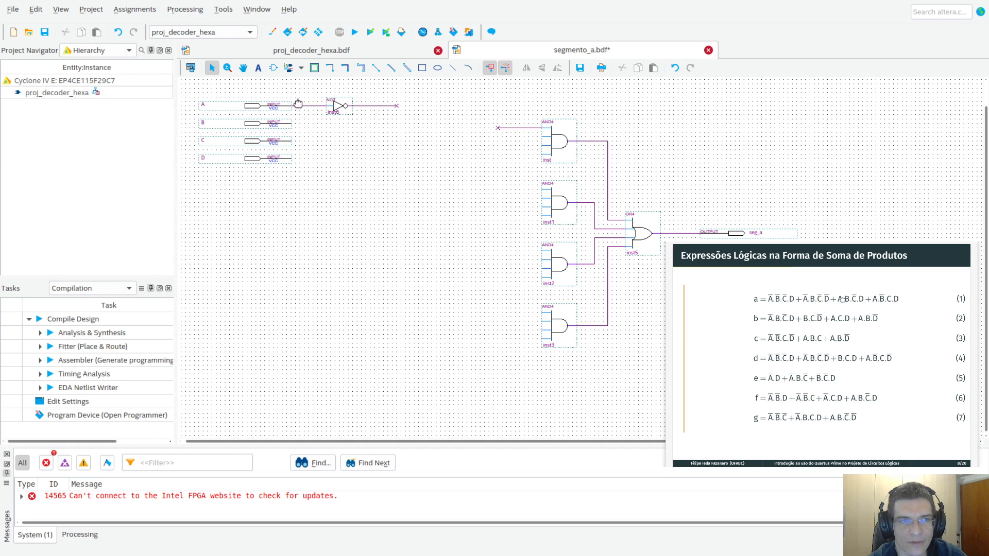
pyautogui.click(375, 106)
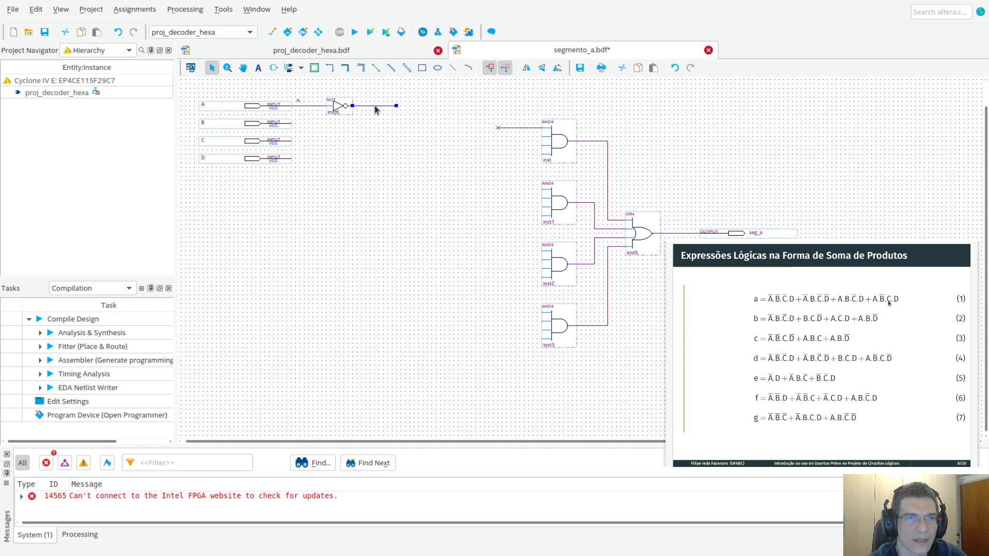
pyautogui.write('nA')
pyautogui.press('Return')
pyautogui.click(389, 187)
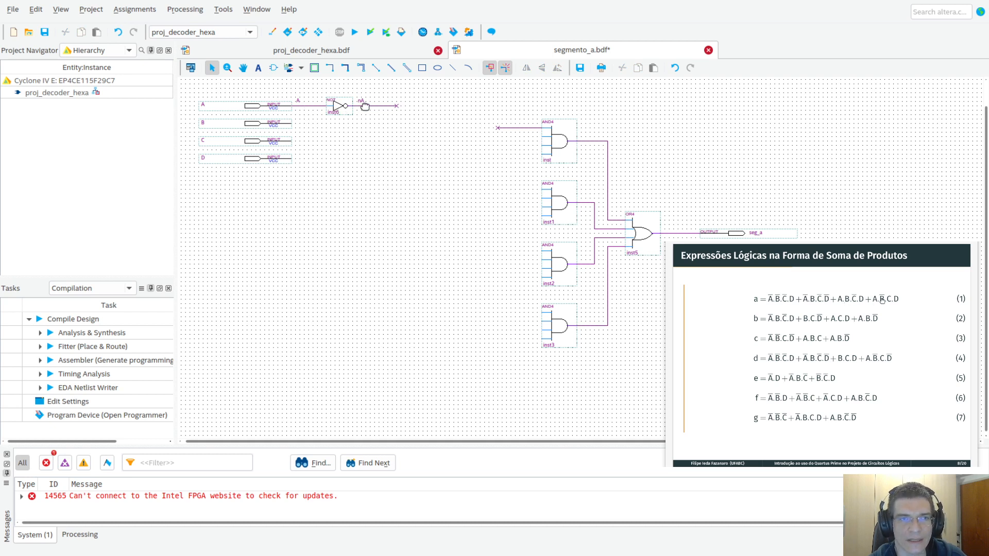
# Copy input A's not gate with its named wires and attach the copy to input pin B
pyautogui.moveTo(428, 125); pyautogui.dragTo(288, 104)
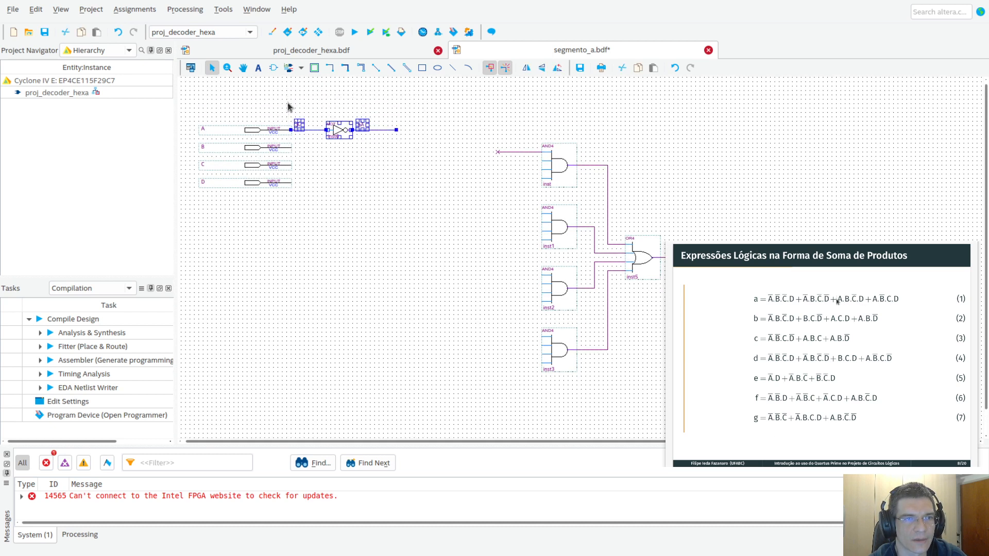
pyautogui.hotkey('ctrl', 'c')
pyautogui.hotkey('ctrl', 'v')
pyautogui.click(355, 247)
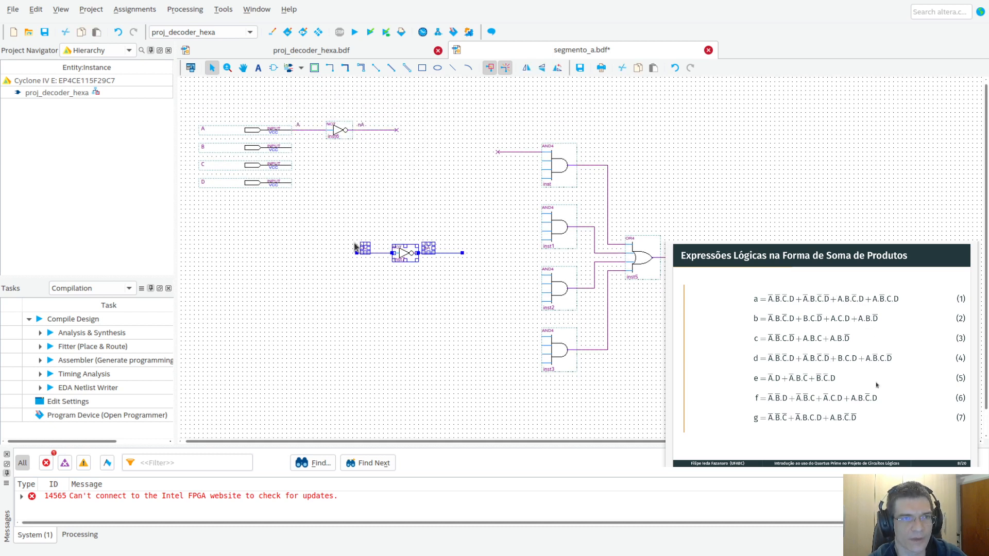
pyautogui.moveTo(403, 253); pyautogui.dragTo(337, 150)
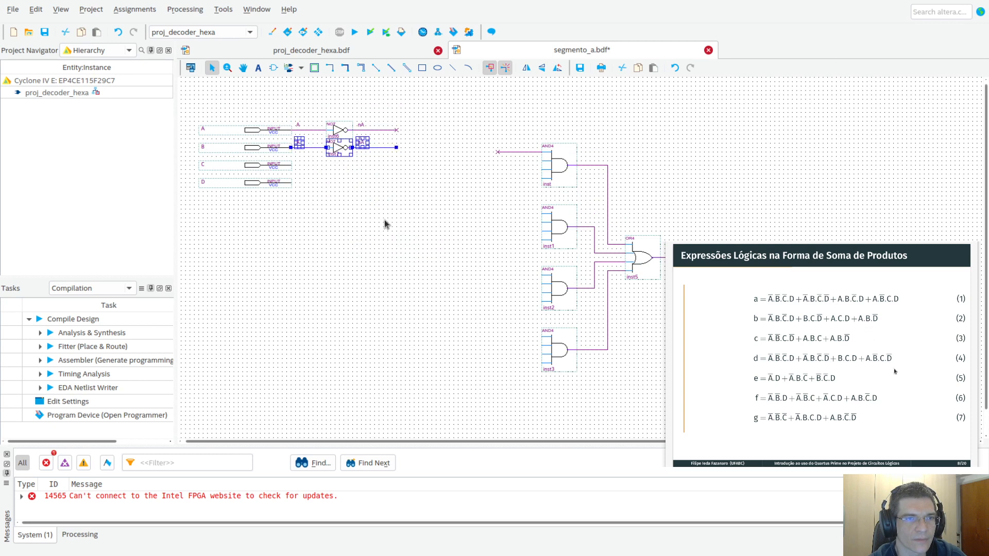
pyautogui.click(384, 220)
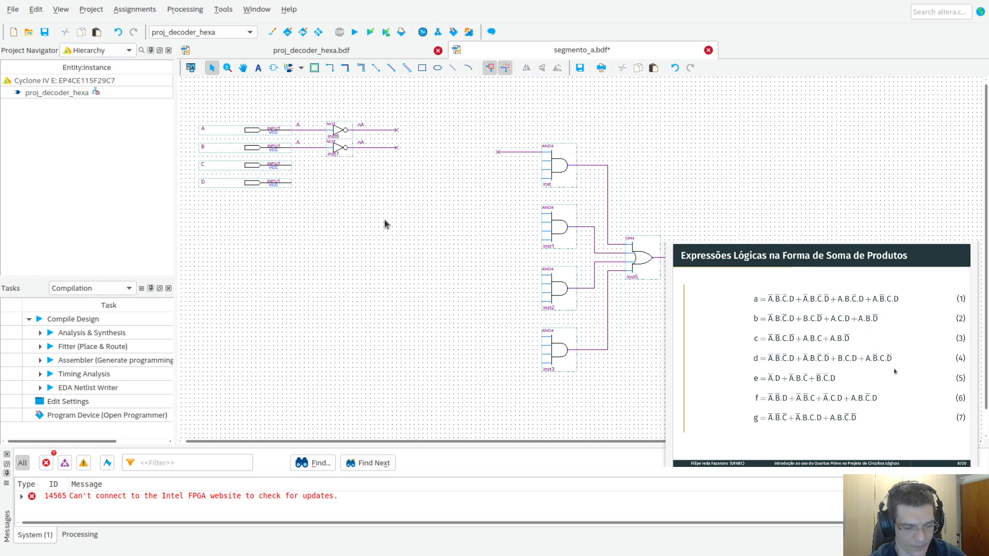
# Attach further copies of the not gate with its named wires to input pins C and D
pyautogui.hotkey('ctrl', 'v')
pyautogui.moveTo(433, 233); pyautogui.dragTo(349, 170)
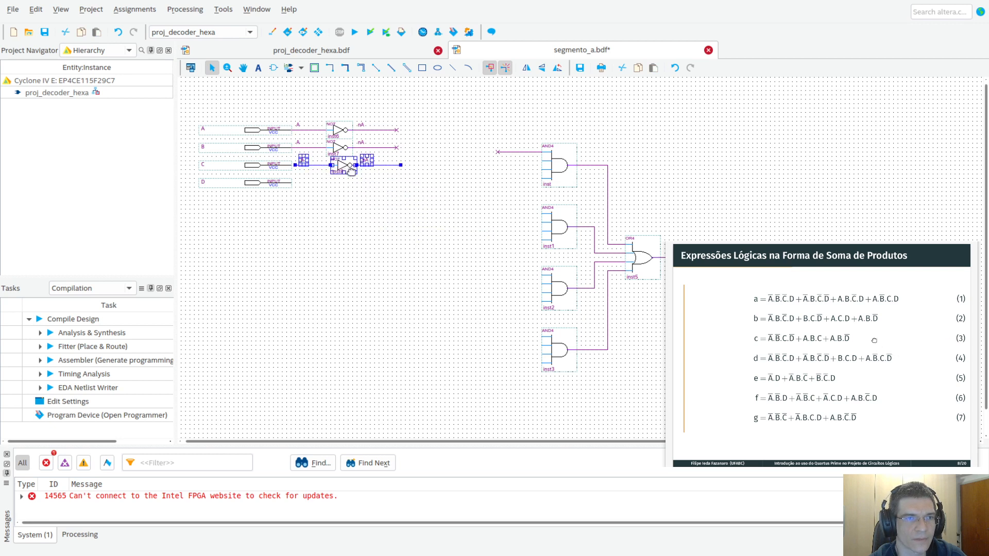
pyautogui.click(382, 201)
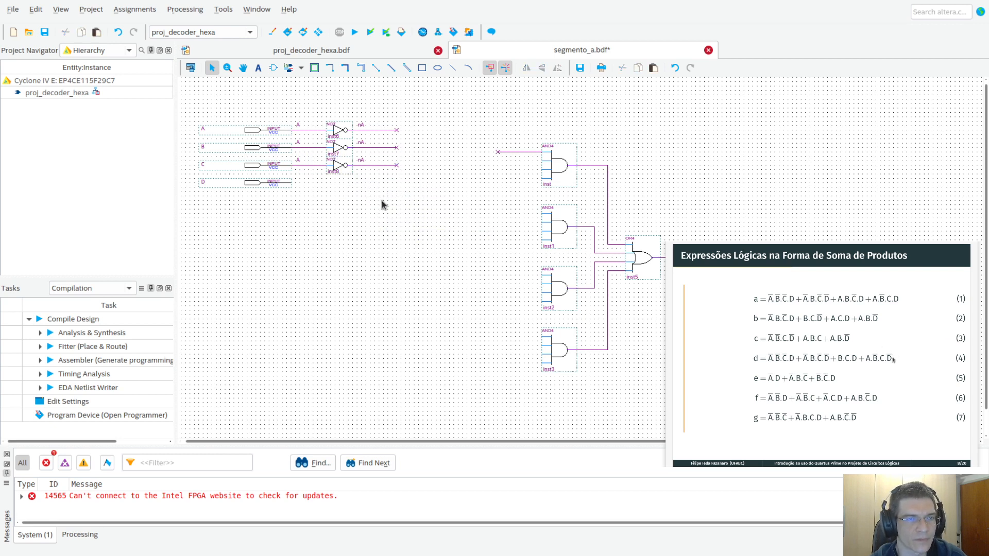
pyautogui.hotkey('ctrl', 'v')
pyautogui.moveTo(484, 242); pyautogui.dragTo(345, 178)
pyautogui.click(366, 233)
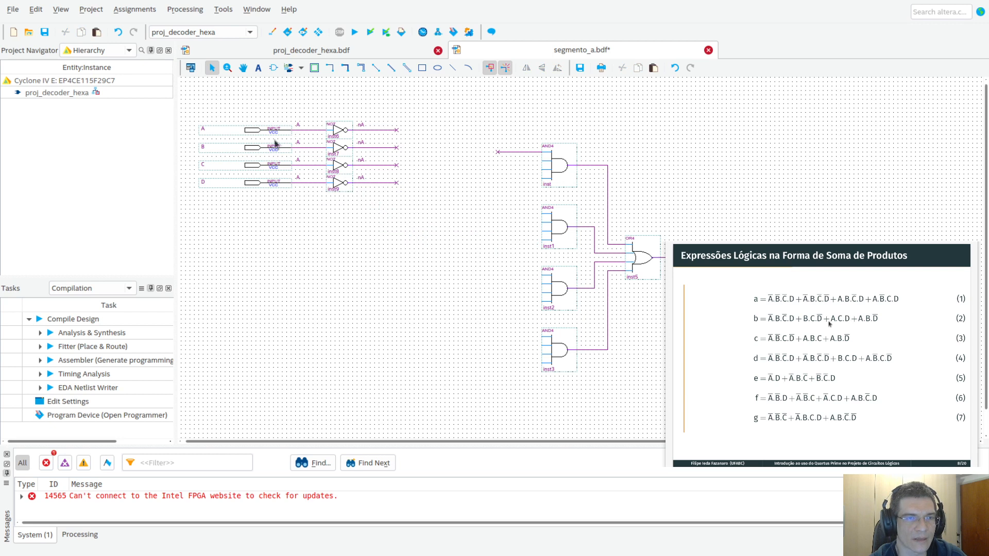
# Rename the wires between the lower three input pins and their not gates B, C and D
pyautogui.scroll(-1, 287, 175)
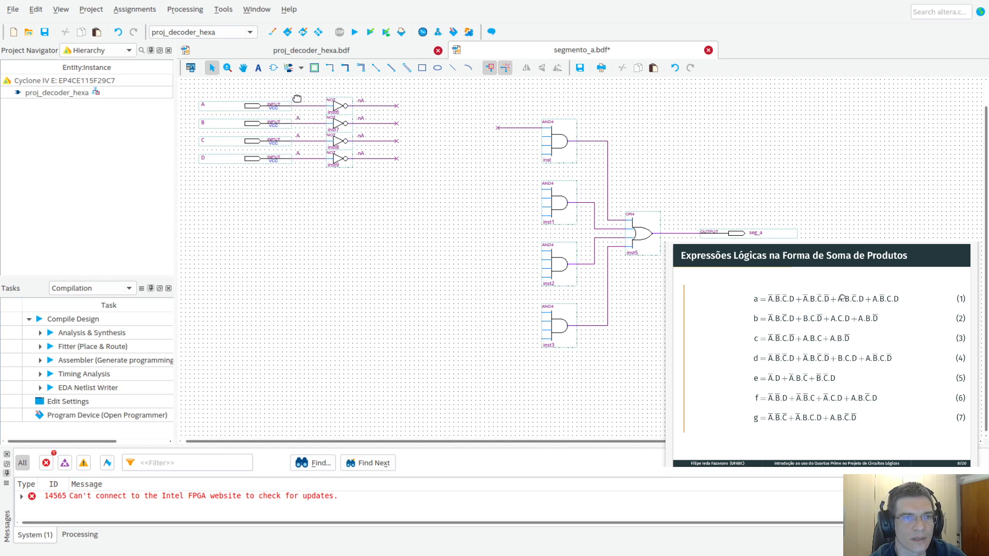
pyautogui.hotkey('ctrl', 'v')
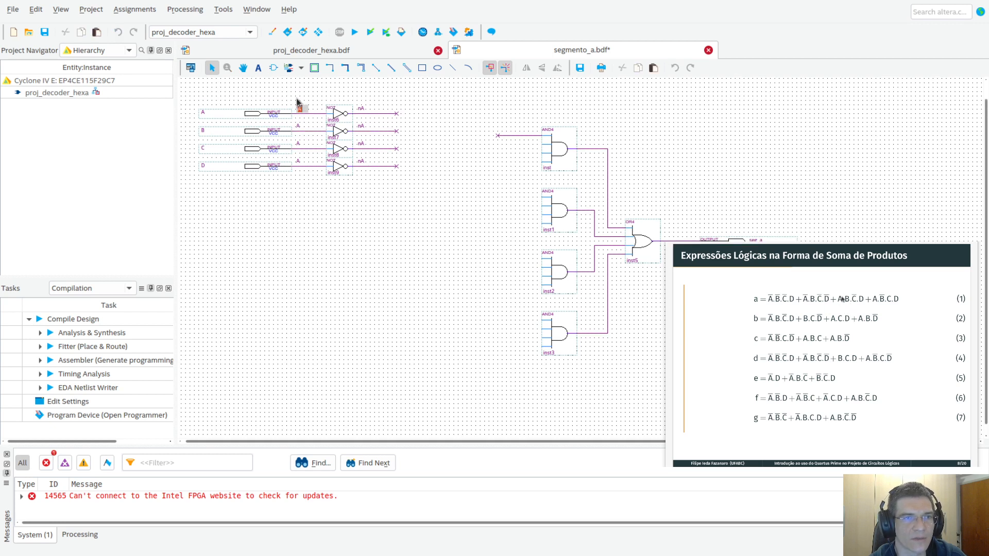
pyautogui.press('Return')
pyautogui.write('B')
pyautogui.press('Return')
pyautogui.write('C')
pyautogui.press('Return')
pyautogui.write('D')
pyautogui.press('Return')
pyautogui.click(357, 238)
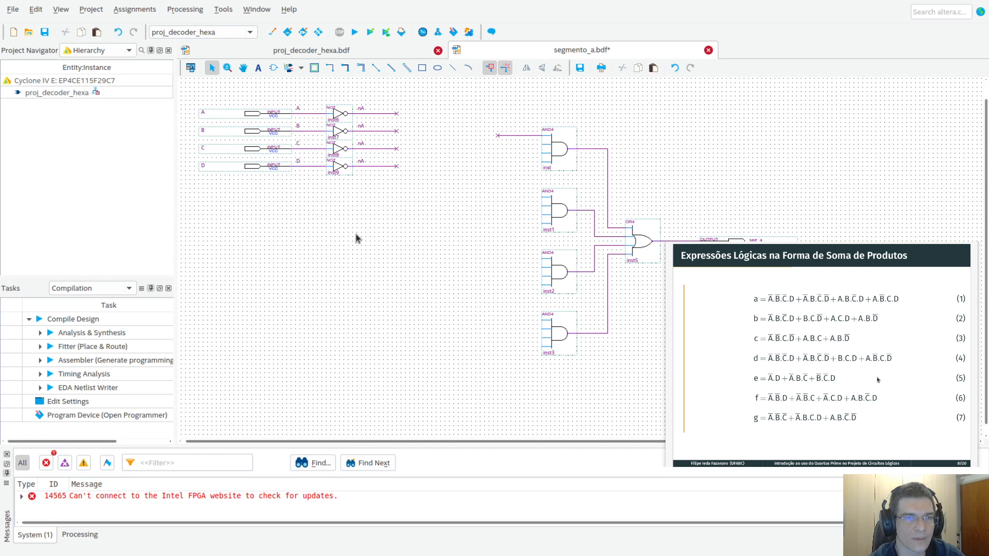
# Keep nA on the first not gate's output wire and rename the other three output wires nB, nC and nD
pyautogui.doubleClick(363, 109)
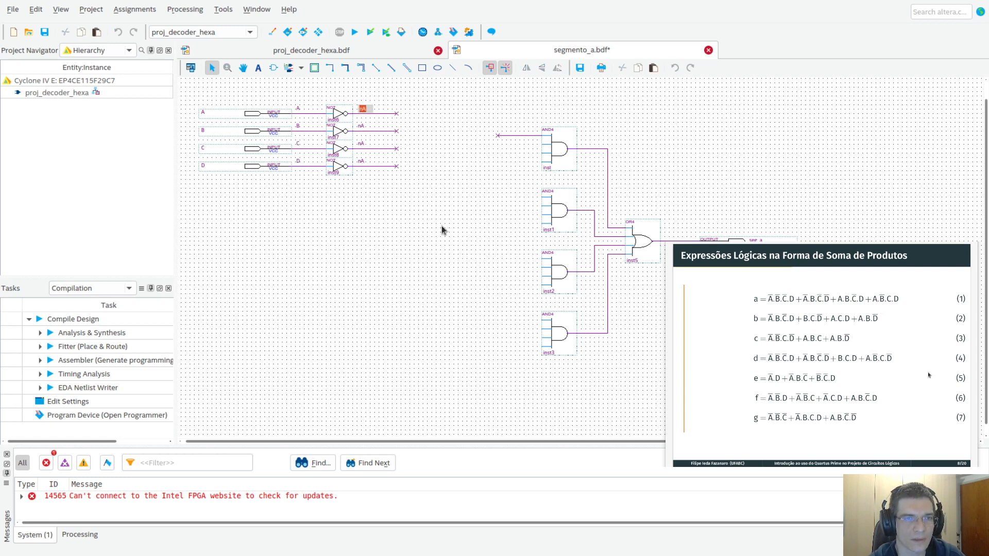
pyautogui.write('nA')
pyautogui.press('Tab')
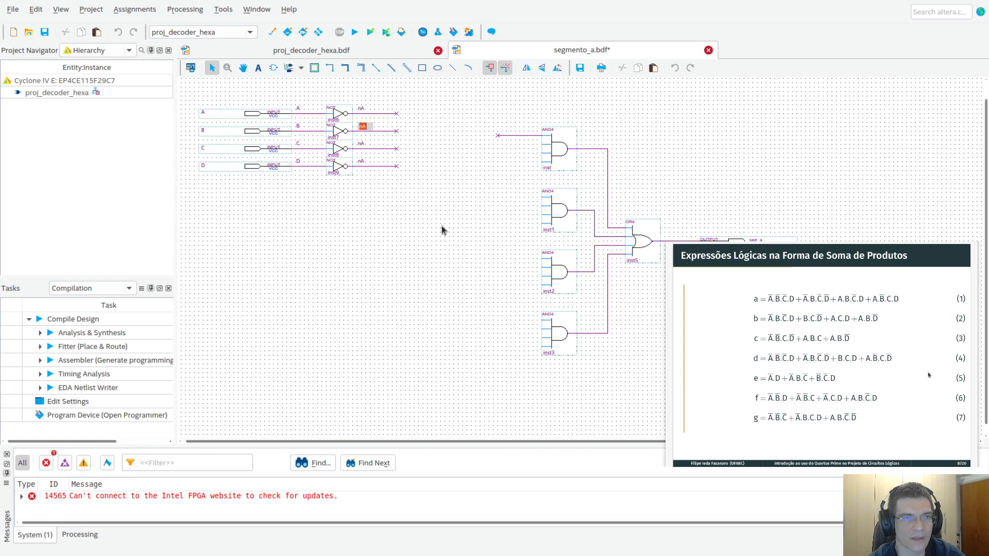
pyautogui.write('nB')
pyautogui.press('Tab')
pyautogui.write('nC')
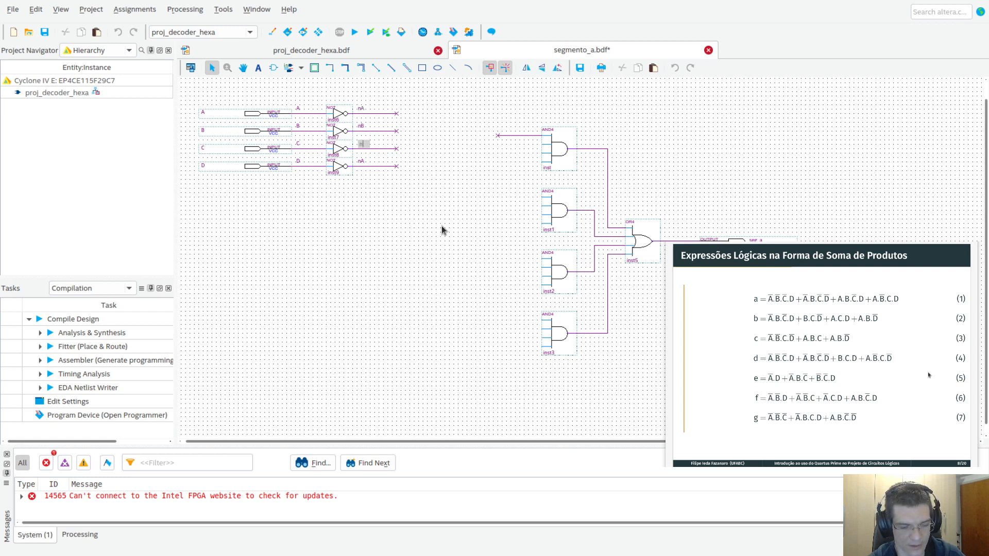
pyautogui.press('Tab')
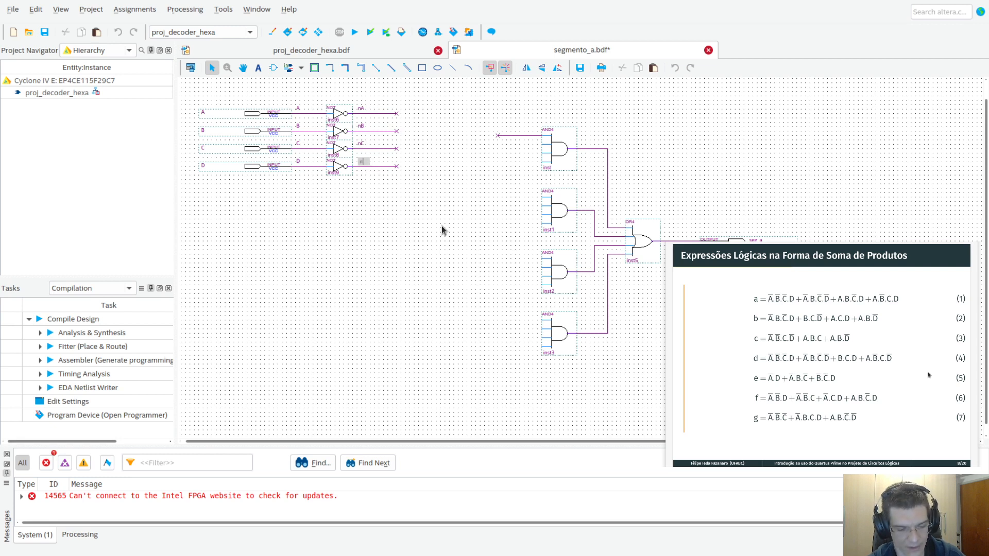
pyautogui.write('nD')
pyautogui.press('Return')
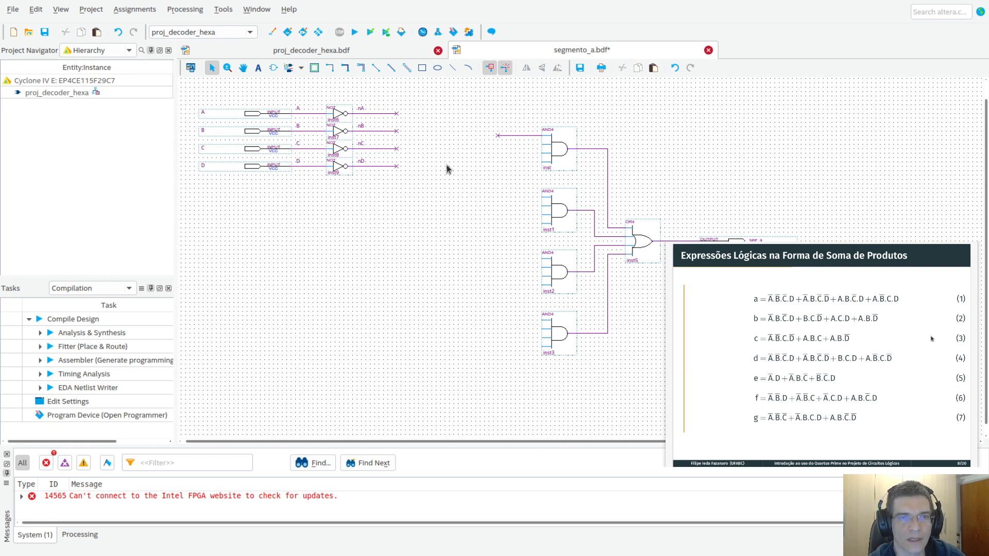
# Name the open wire at the uppermost AND4 gate's first input nA
pyautogui.click(513, 135)
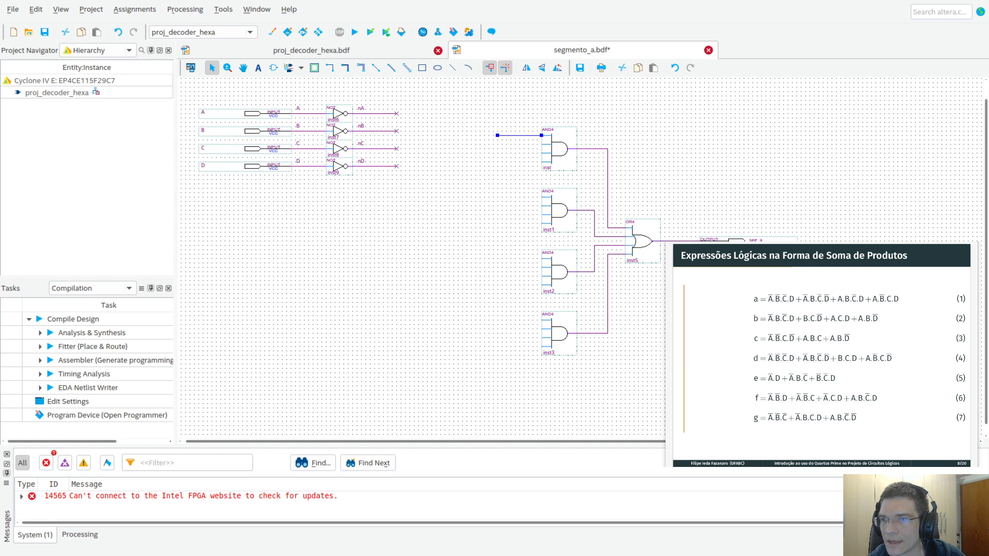
pyautogui.write('nA')
pyautogui.press('Return')
pyautogui.click(506, 195)
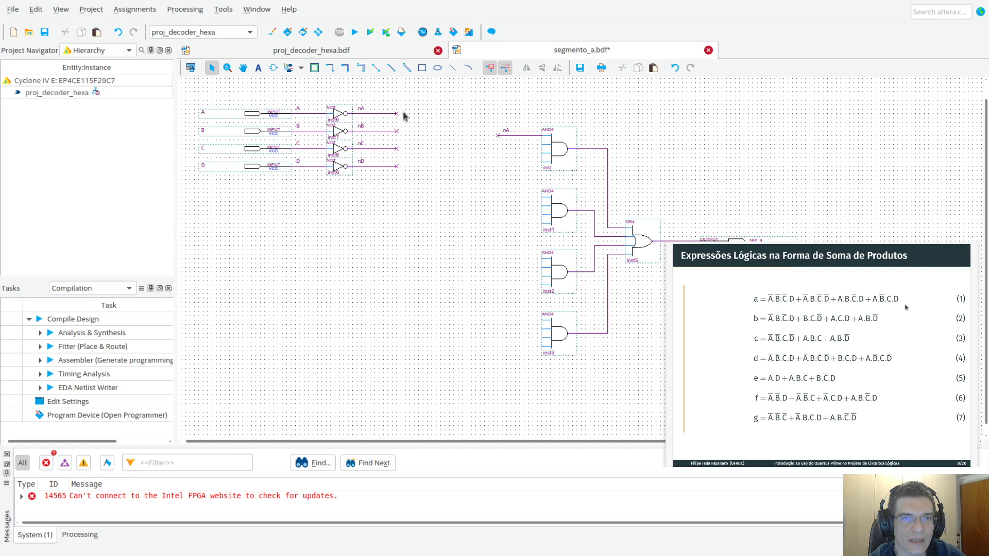
# Copy the uppermost AND4 gate's nA wire stub and attach the copy to that gate's second input
pyautogui.click(505, 131)
pyautogui.hotkey('ctrl', 'c')
pyautogui.hotkey('ctrl', 'v')
pyautogui.click(496, 252)
pyautogui.moveTo(447, 230); pyautogui.dragTo(531, 271)
pyautogui.moveTo(504, 240); pyautogui.dragTo(531, 135)
pyautogui.click(490, 236)
# Attach two more copies of the nA wire stub to the uppermost AND4 gate's third and fourth inputs
pyautogui.hotkey('ctrl', 'v')
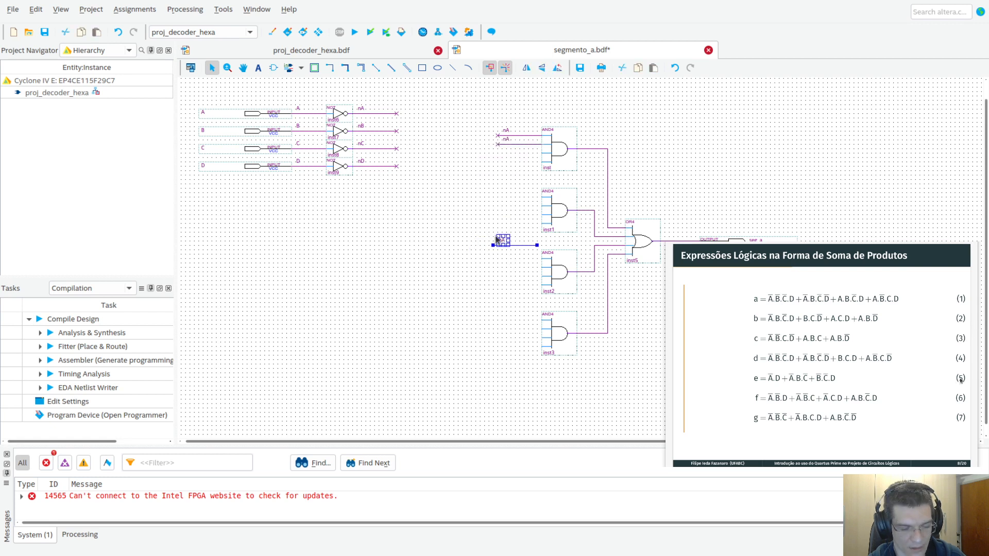
pyautogui.moveTo(522, 246); pyautogui.dragTo(526, 153)
pyautogui.click(508, 213)
pyautogui.hotkey('ctrl', 'v')
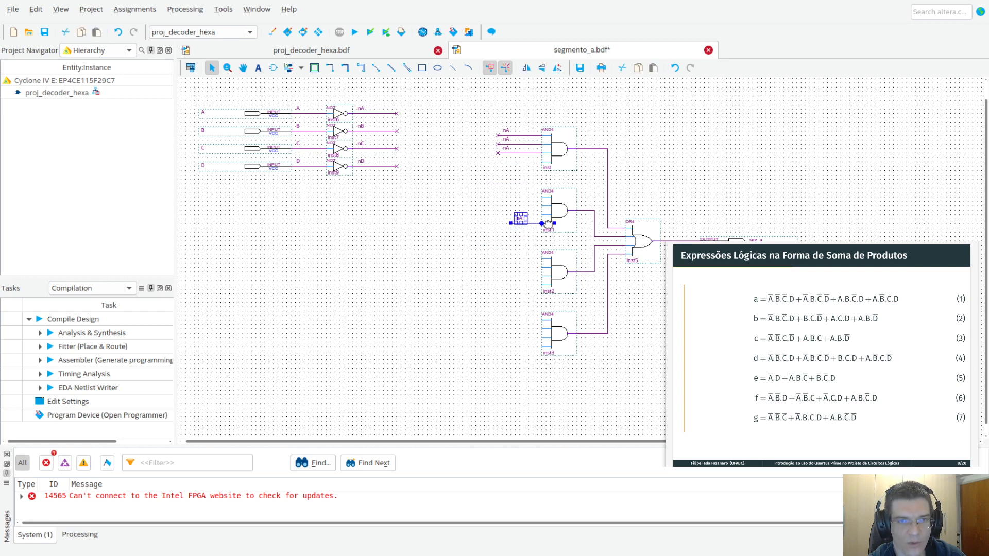
pyautogui.hotkey('ctrl', 'z')
pyautogui.hotkey('ctrl', 'v')
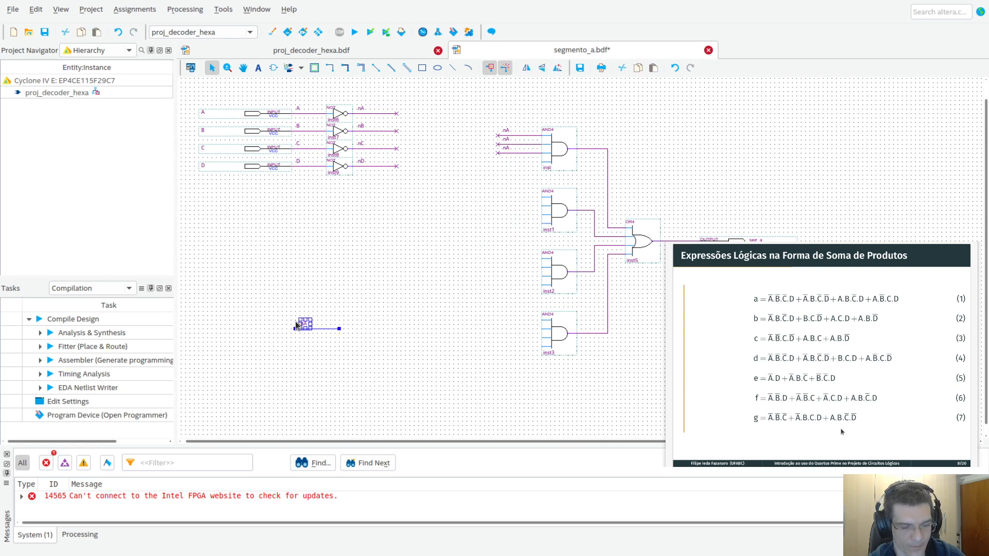
pyautogui.moveTo(327, 327); pyautogui.dragTo(528, 161)
# Copy the uppermost AND4 gate's four named wire stubs onto the inputs of the second AND4 gate
pyautogui.moveTo(479, 123); pyautogui.dragTo(546, 171)
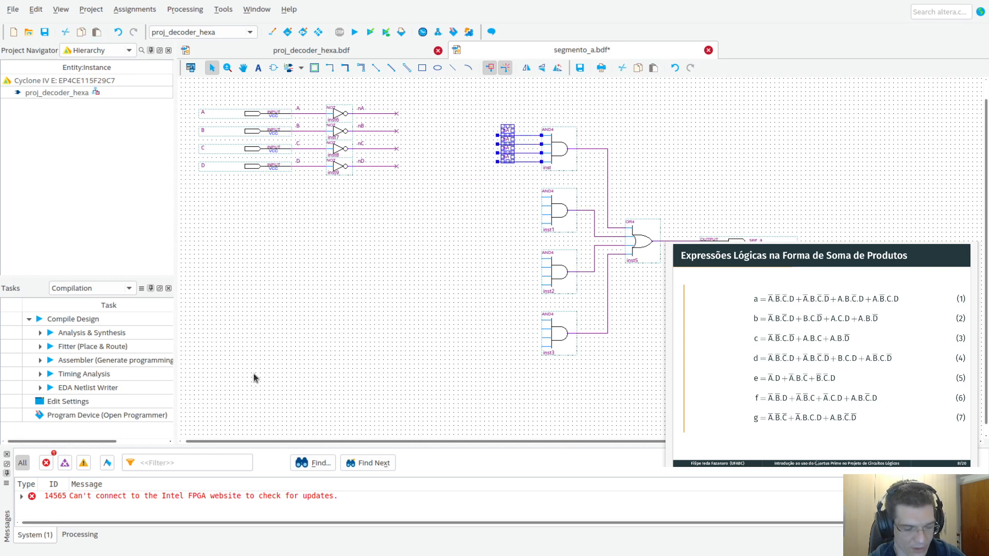
pyautogui.click(316, 320)
pyautogui.hotkey('ctrl', 'v')
pyautogui.moveTo(346, 329); pyautogui.dragTo(526, 196)
pyautogui.press('Right')
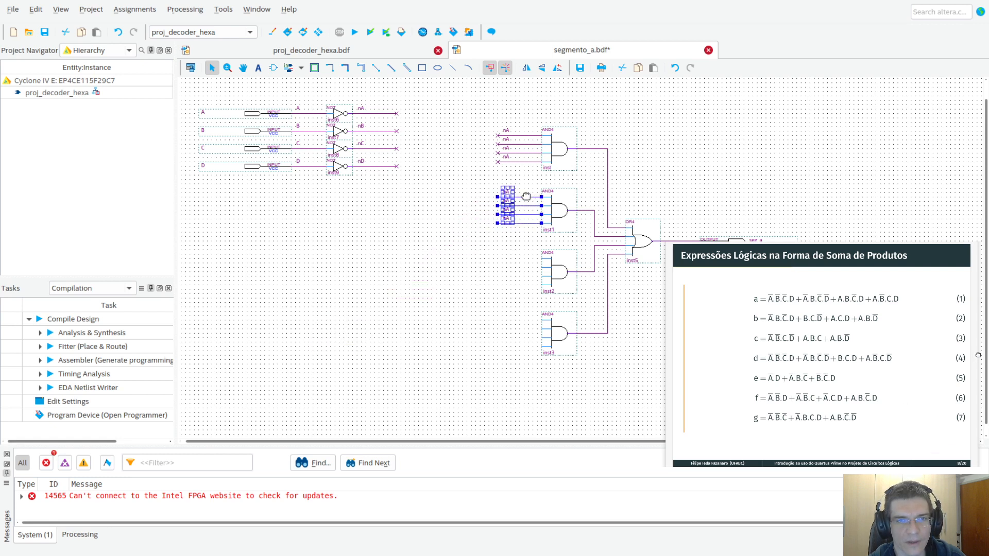
# Attach copies of the four named wire stubs to the inputs of the third and fourth AND4 gates
pyautogui.click(436, 327)
pyautogui.hotkey('ctrl', 'v')
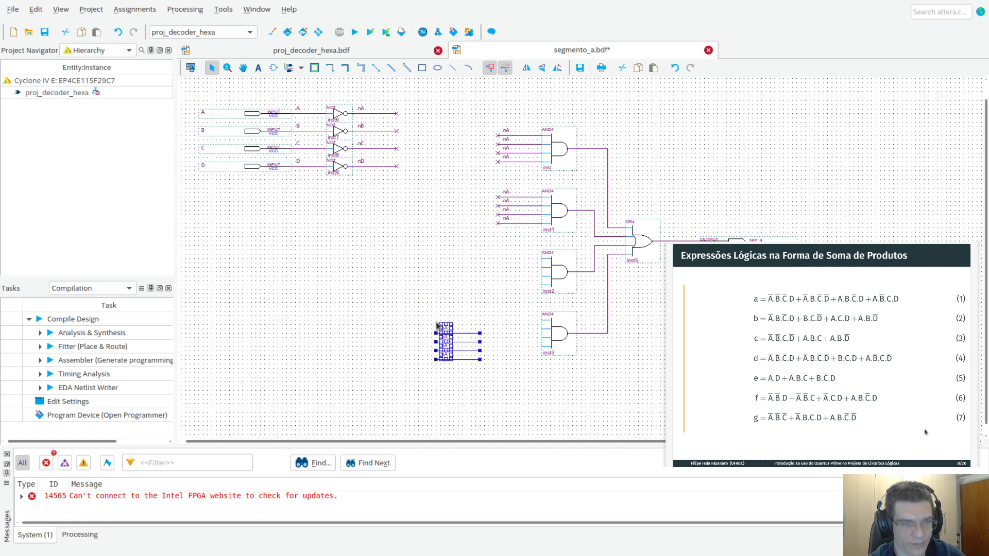
pyautogui.moveTo(470, 333); pyautogui.dragTo(526, 259)
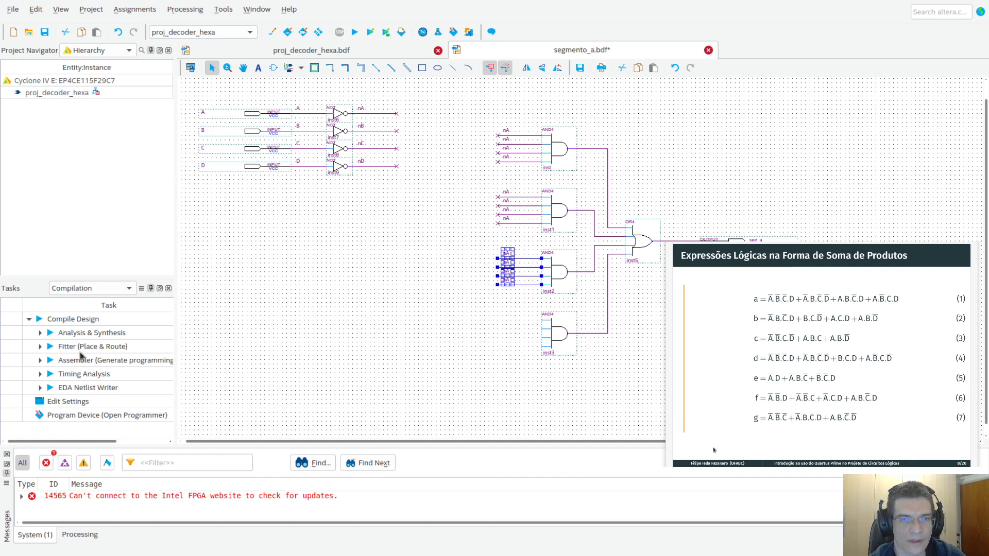
pyautogui.click(302, 277)
pyautogui.hotkey('ctrl', 'v')
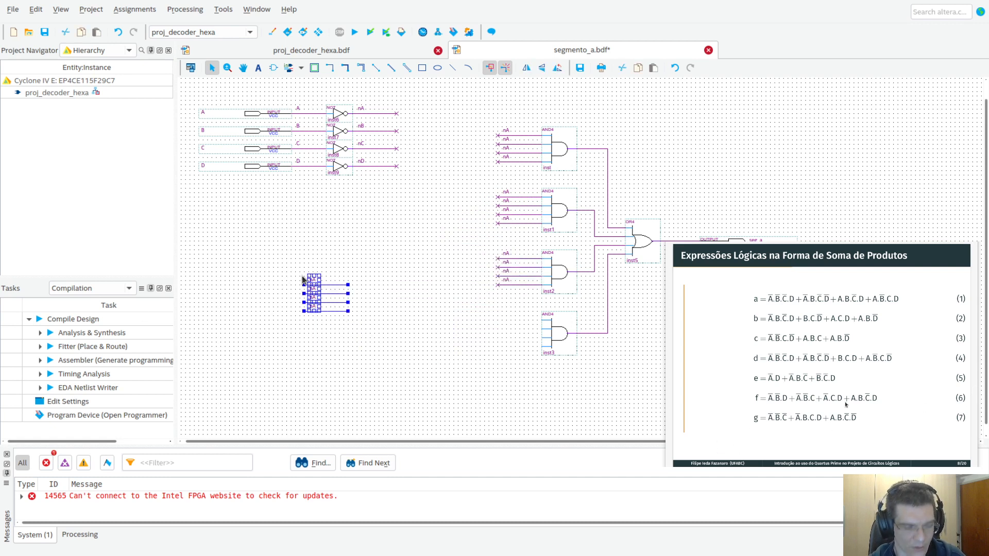
pyautogui.moveTo(334, 288); pyautogui.dragTo(524, 324)
pyautogui.click(470, 434)
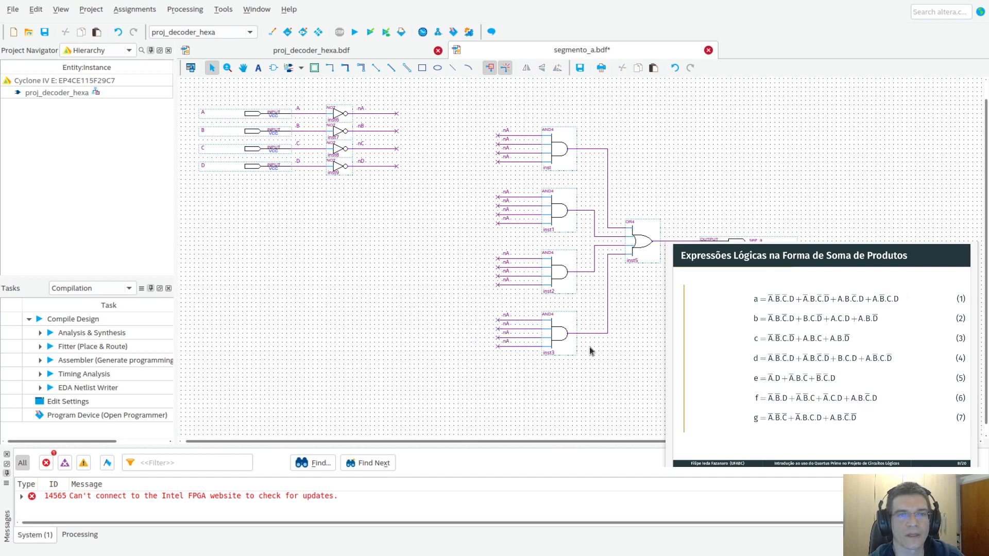
# Name the uppermost AND4 gate's four input wires nA, nB, nC and D
pyautogui.doubleClick(506, 132)
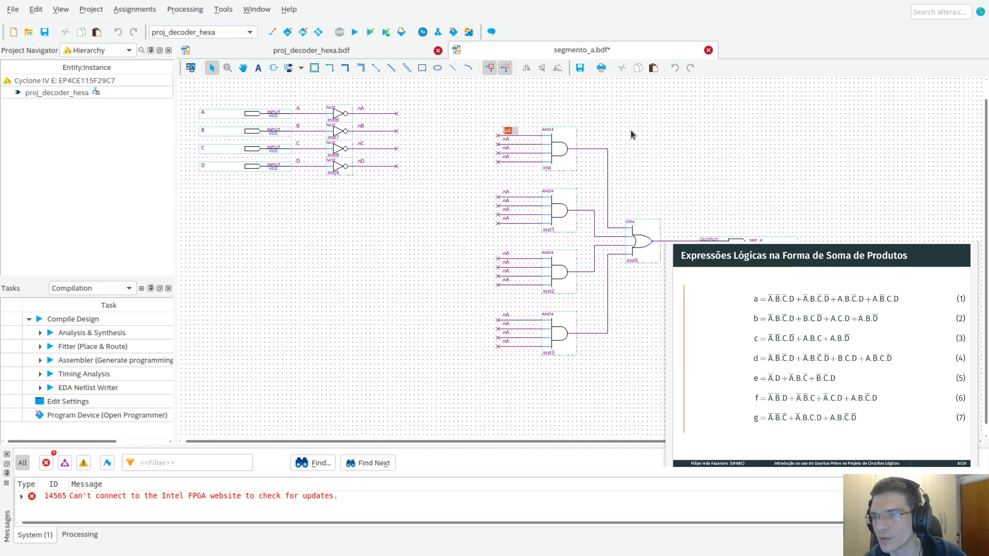
pyautogui.write('nA')
pyautogui.press('Return')
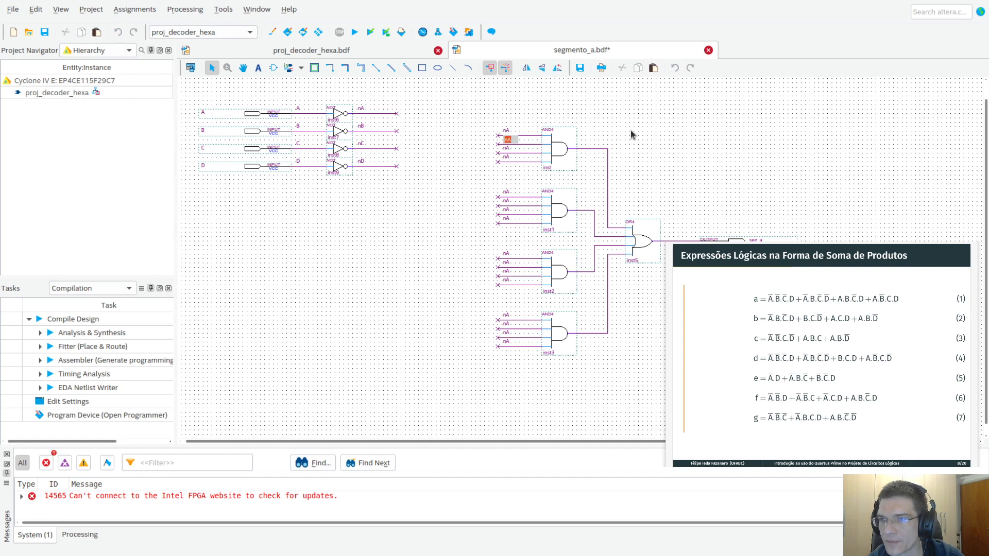
pyautogui.write('nB')
pyautogui.press('Return')
pyautogui.write('nC')
pyautogui.press('Return')
pyautogui.write('nD')
pyautogui.press('Return')
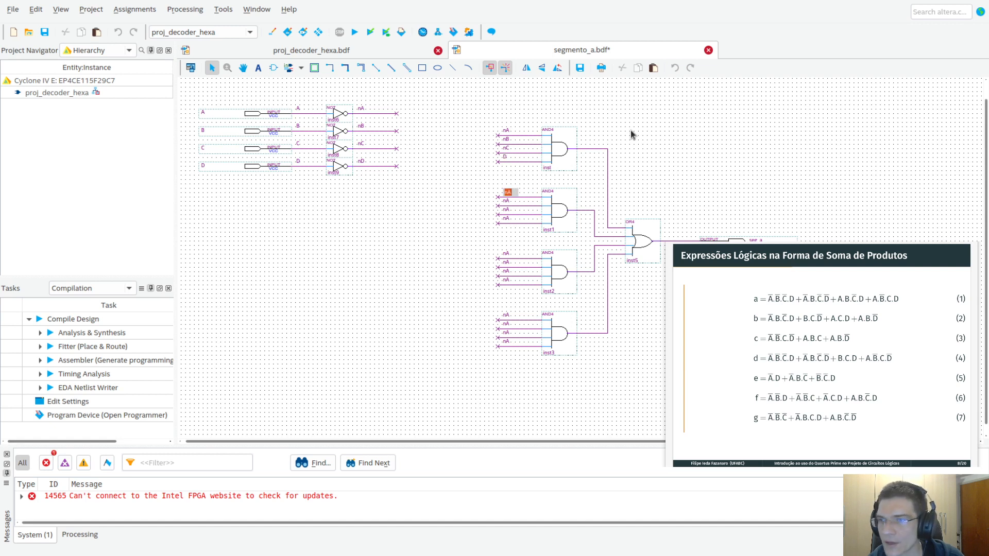
# Name the second AND4 gate's four input wires nA, B, nC and nD
pyautogui.write('nA')
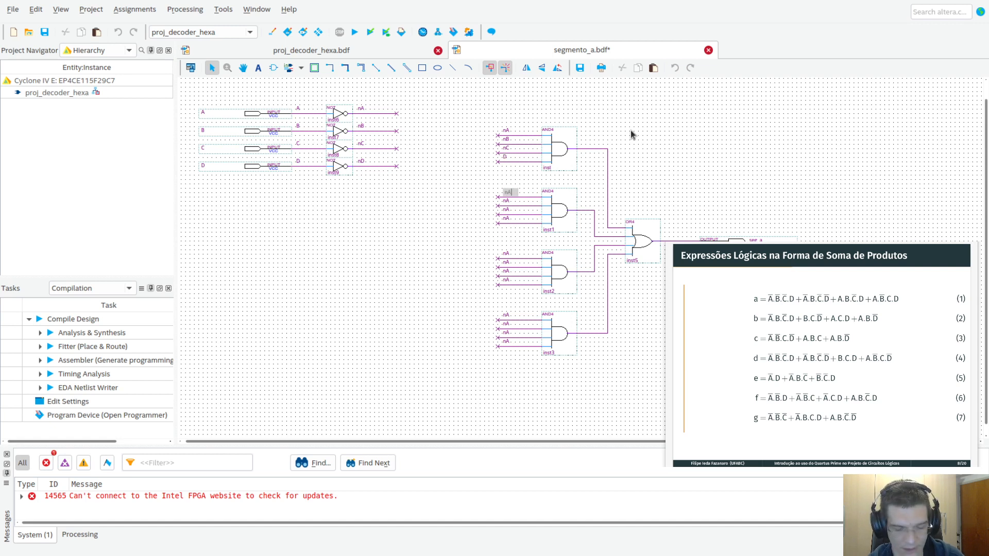
pyautogui.press('Return')
pyautogui.write('B')
pyautogui.press('Return')
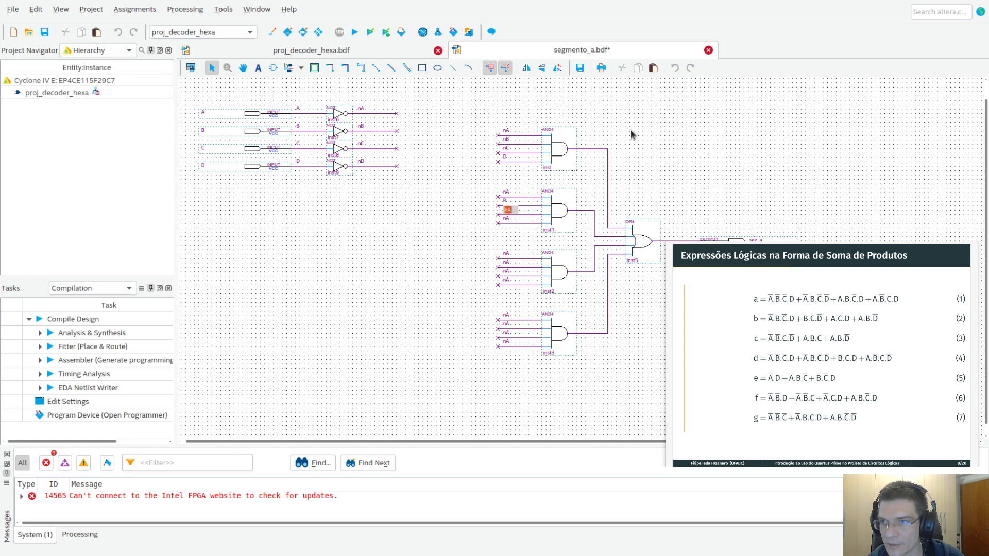
pyautogui.write('nC')
pyautogui.press('Return')
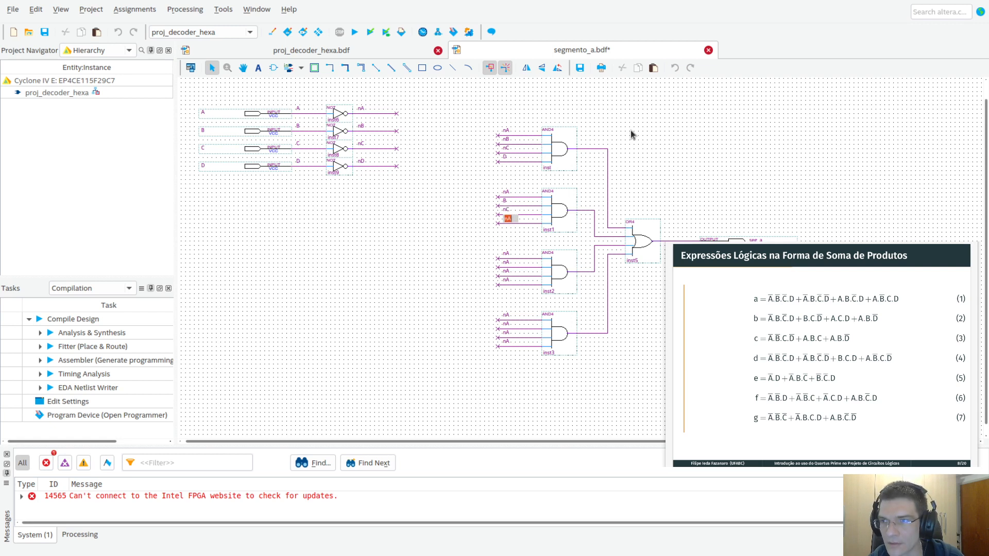
pyautogui.write('nD')
pyautogui.press('Return')
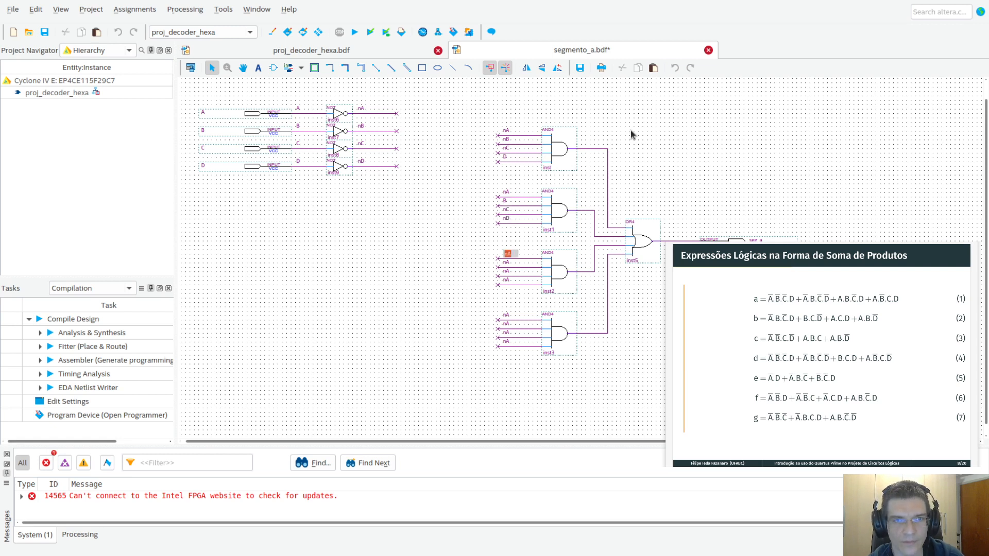
# Name the third AND4 gate's four input wires A, B, nC and D
pyautogui.write('A')
pyautogui.press('Return')
pyautogui.write('B')
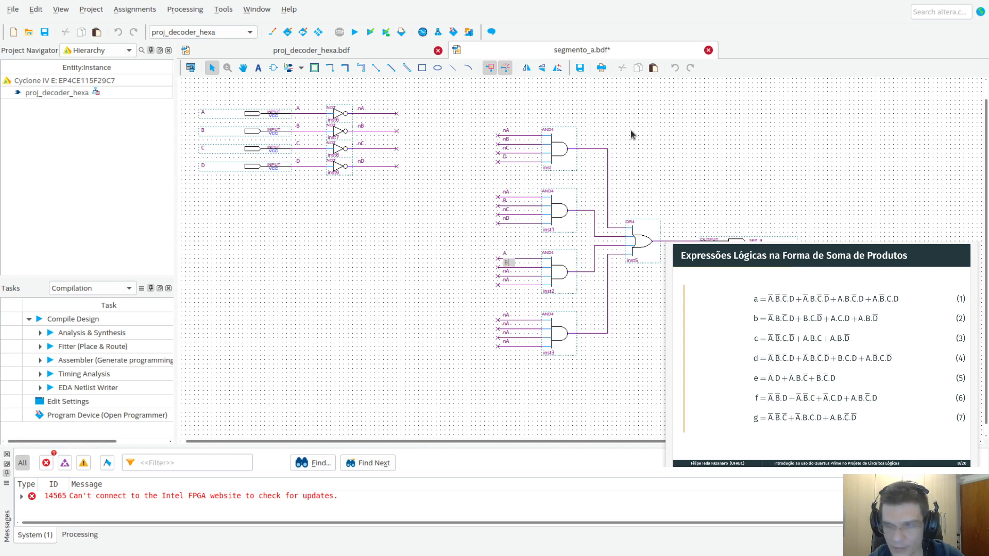
pyautogui.press('Return')
pyautogui.write('nC')
pyautogui.press('Return')
pyautogui.write('D')
pyautogui.press('Return')
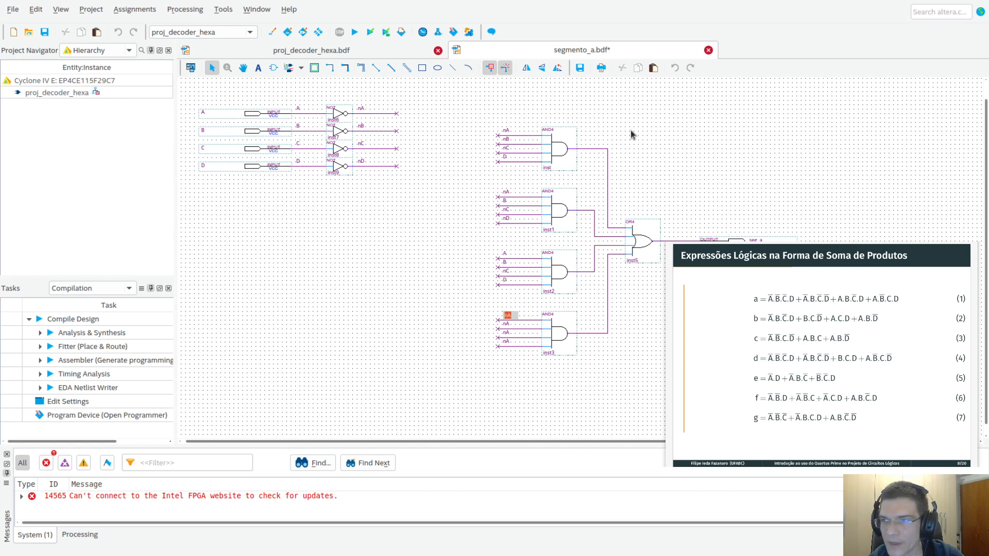
# Name the fourth AND4 gate's four input wires A, nB, C and D
pyautogui.write('A')
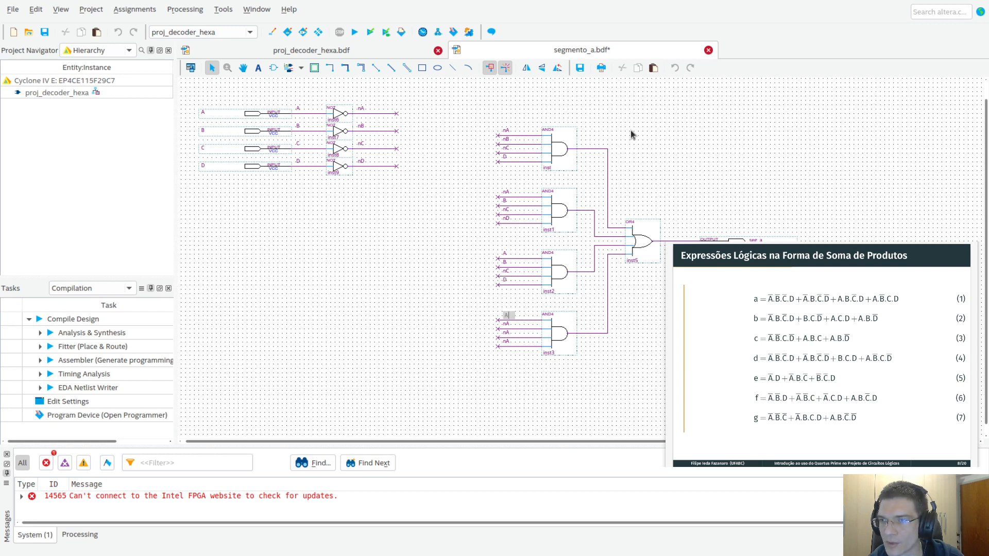
pyautogui.press('Return')
pyautogui.write('nB')
pyautogui.press('Return')
pyautogui.write('C')
pyautogui.press('Return')
pyautogui.write('D')
pyautogui.press('Return')
pyautogui.click(440, 233)
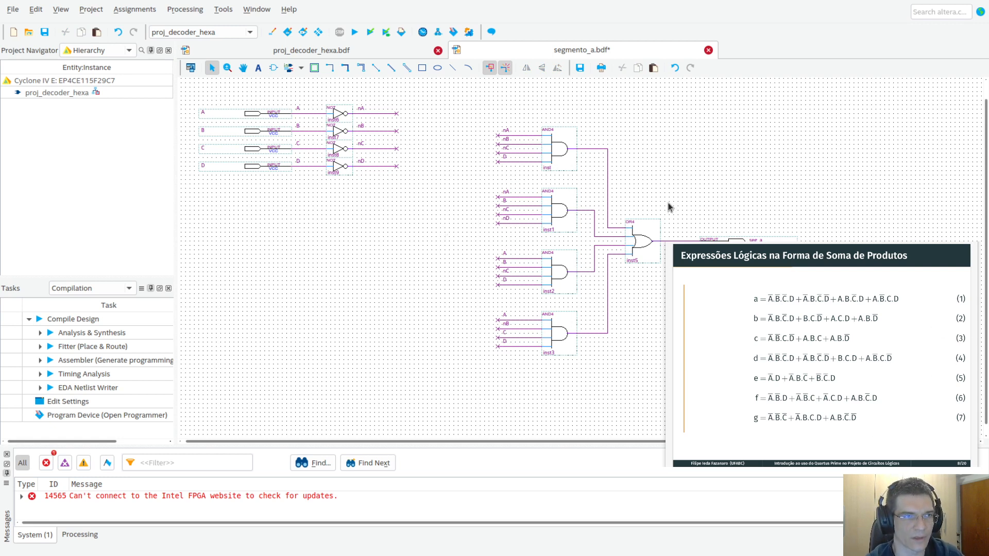
# Save segmento_a.bdf and make the message area slightly taller
pyautogui.hotkey('ctrl', 's')
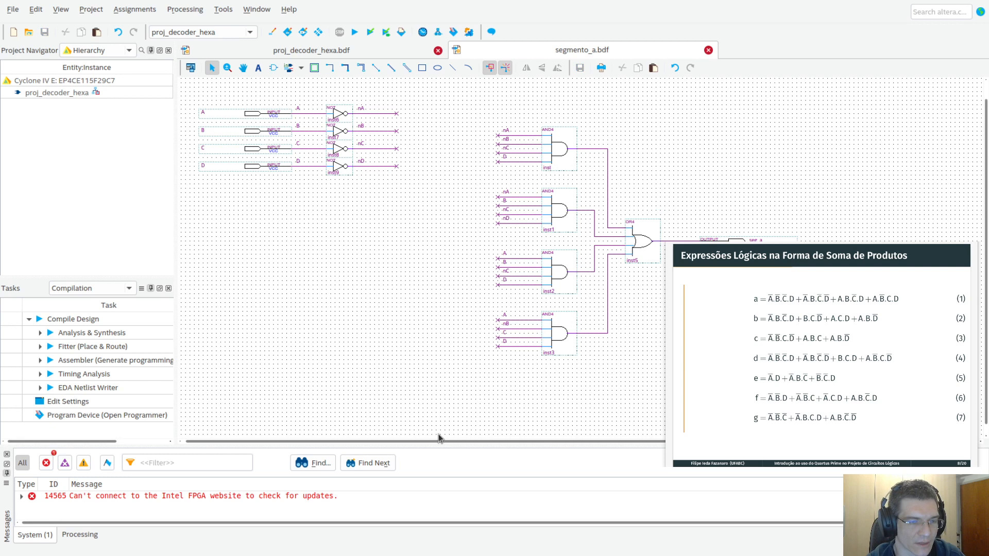
pyautogui.moveTo(441, 446); pyautogui.dragTo(446, 431)
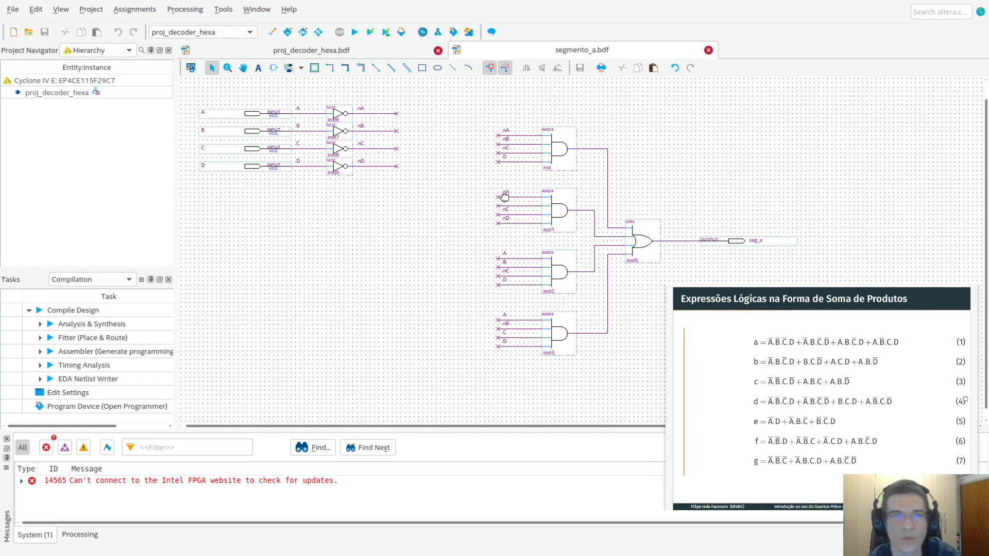
pyautogui.click(434, 256)
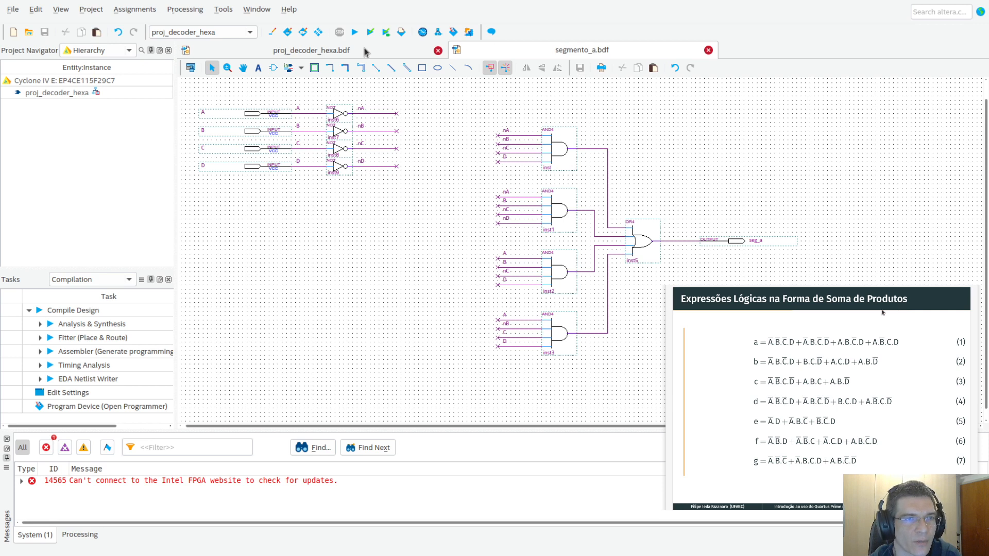
# Check the top-level entity in the project hierarchy and view the proj_decoder_hexa.bdf schematic
pyautogui.click(57, 94)
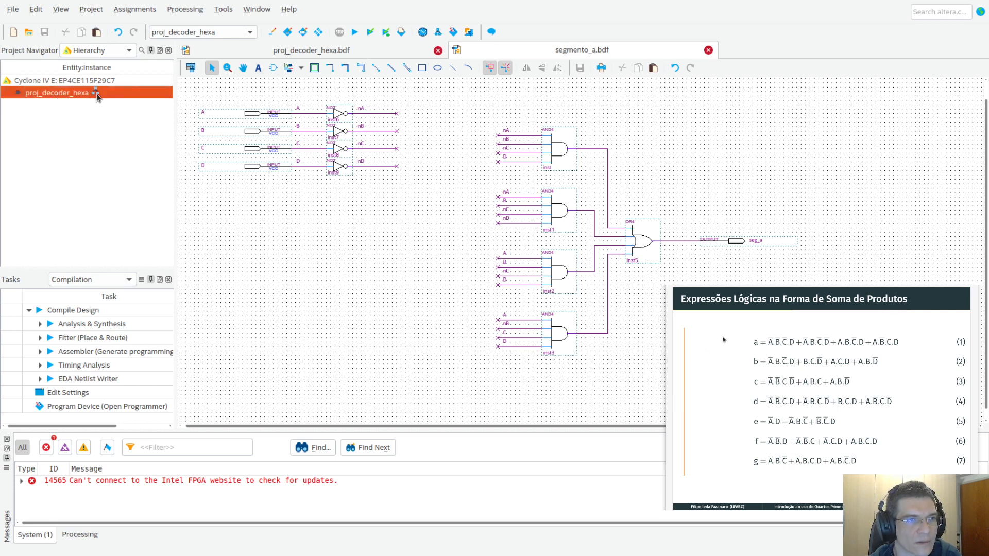
pyautogui.click(90, 107)
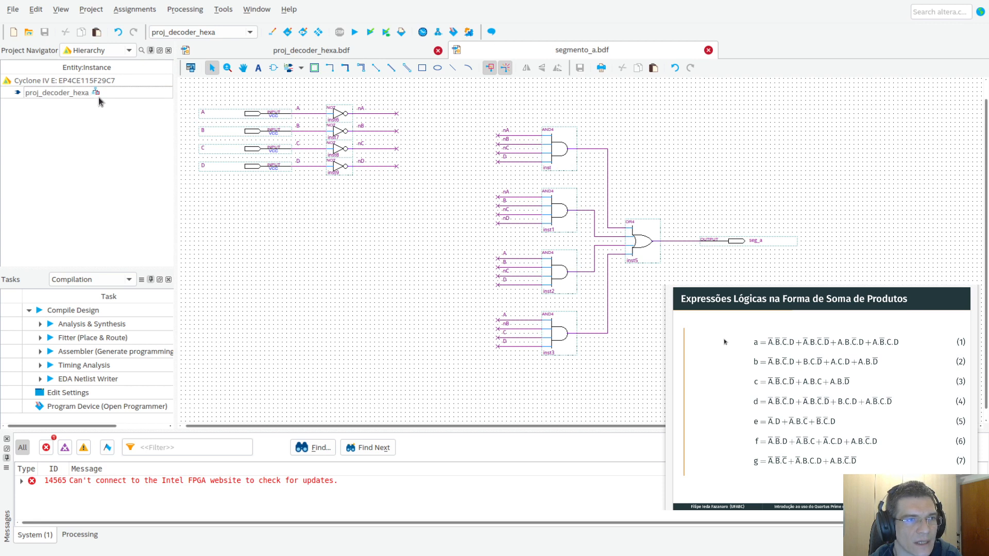
pyautogui.click(57, 95)
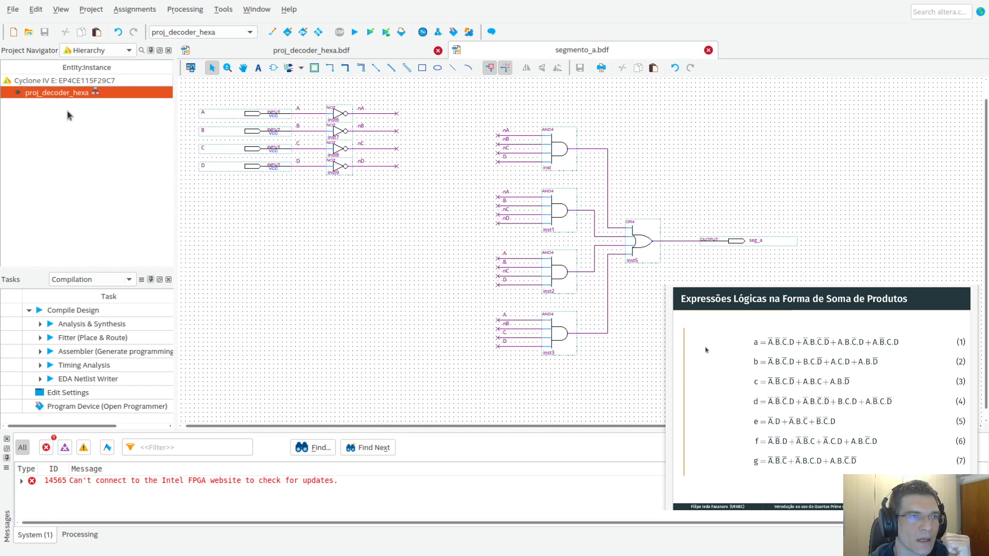
pyautogui.click(69, 114)
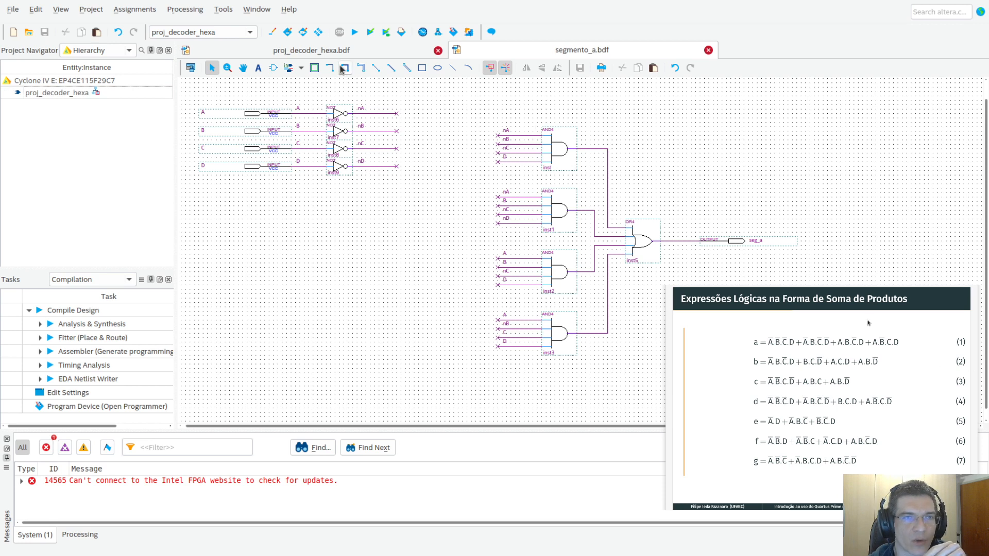
pyautogui.click(332, 50)
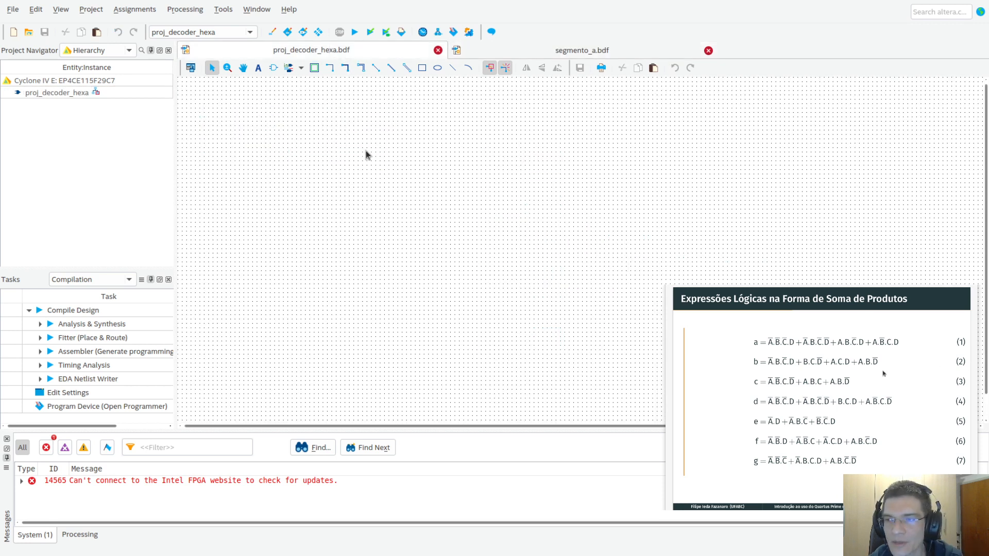
# Set segmento_a.bdf as the project's top-level entity and run a full compilation
pyautogui.click(550, 51)
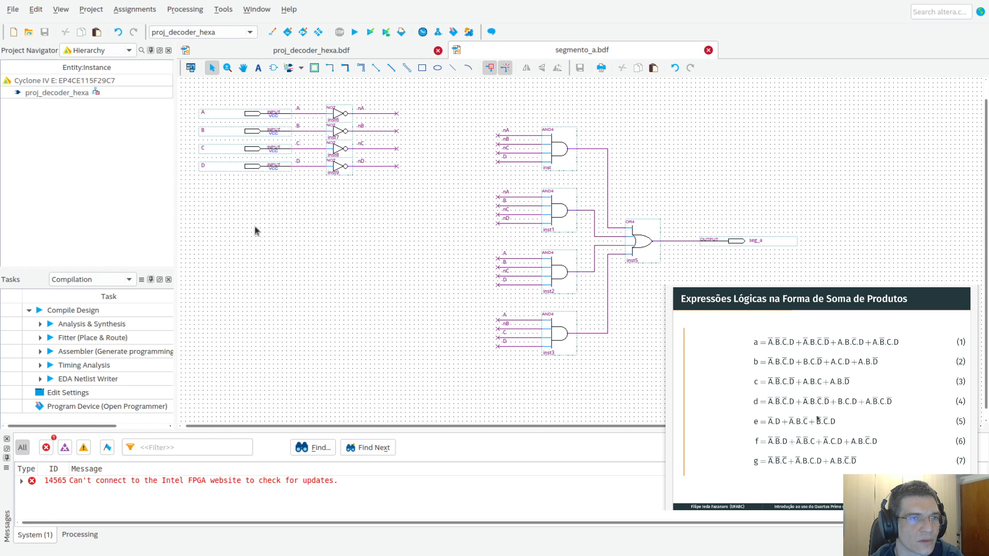
pyautogui.click(92, 11)
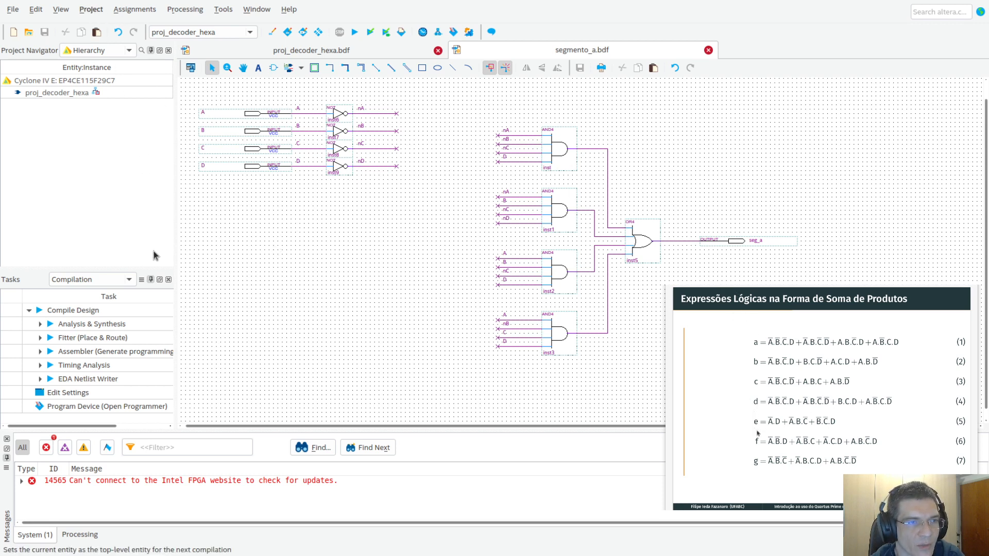
pyautogui.click(228, 249)
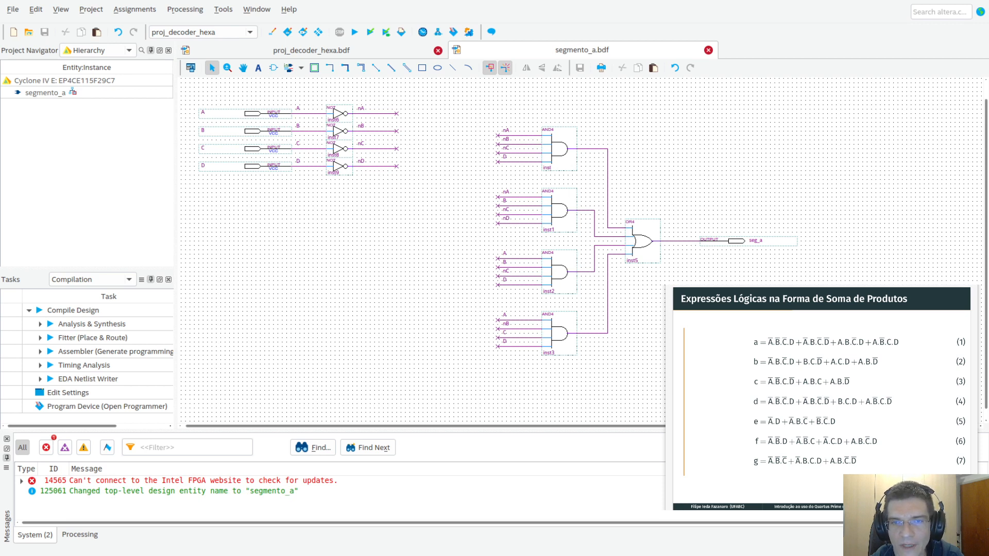
pyautogui.click(176, 10)
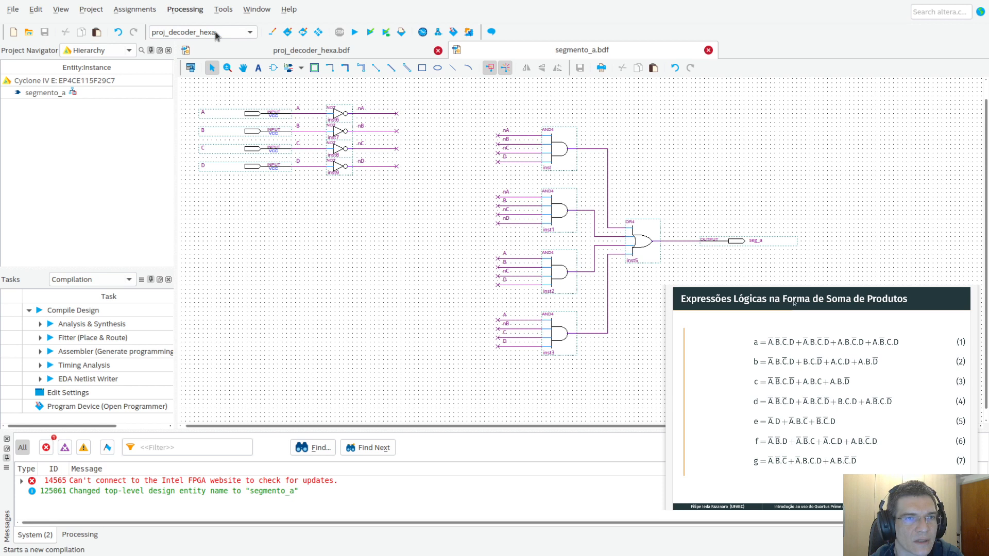
pyautogui.click(366, 283)
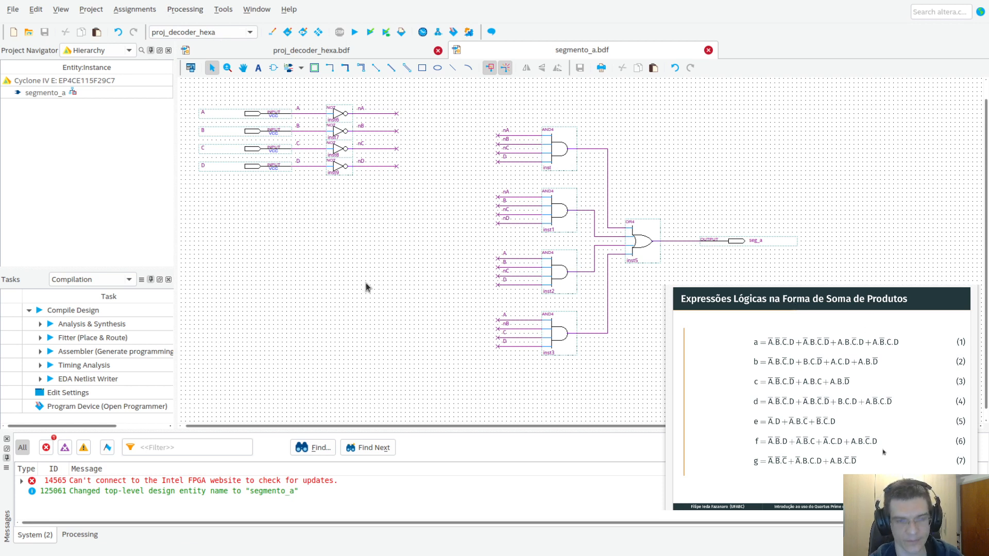
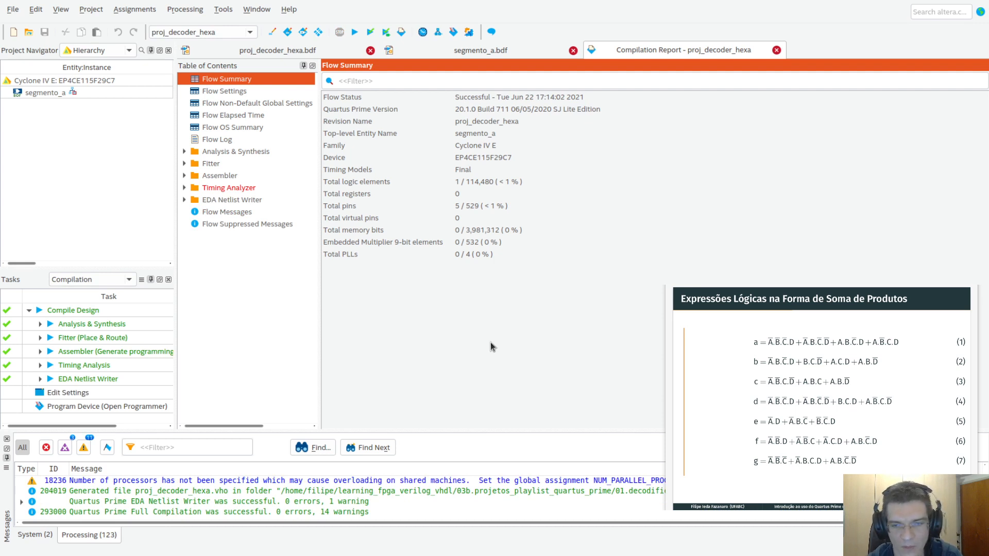
# Review the compilation messages and the Flow Summary's version, revision, top-level entity, family, device and logic element entries, and return to segmento_a.bdf
pyautogui.scroll(5, 532, 497)
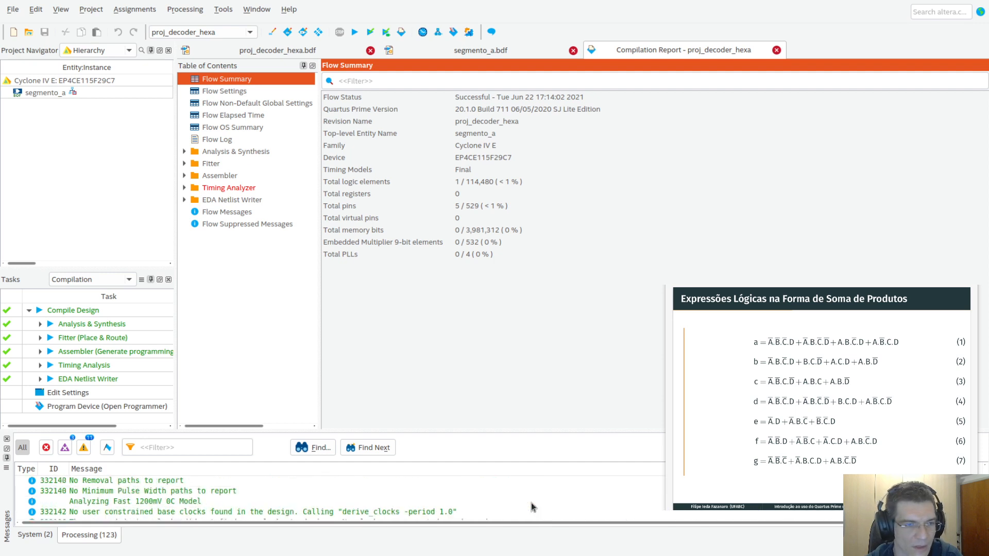
pyautogui.scroll(1, 532, 508)
pyautogui.scroll(4, 531, 507)
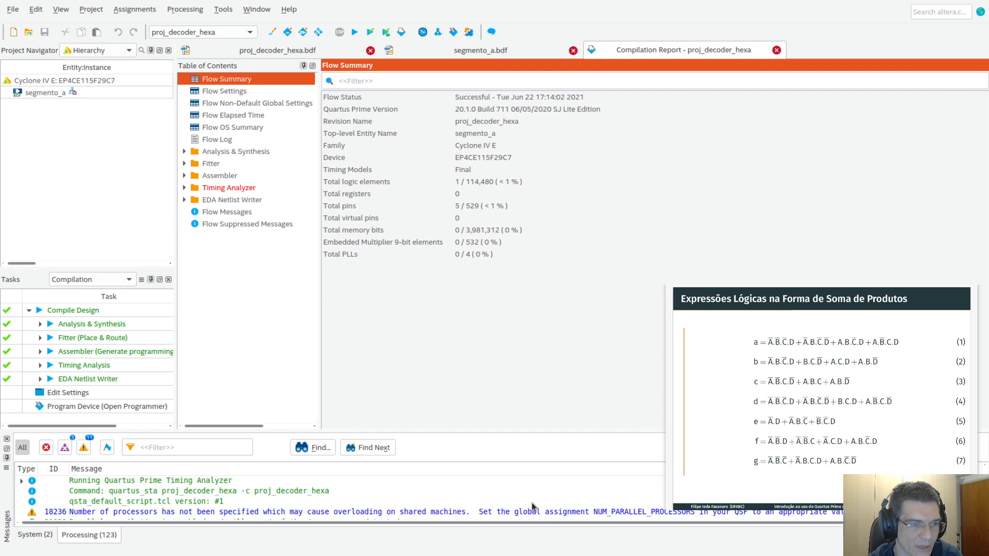
pyautogui.scroll(-5, 533, 506)
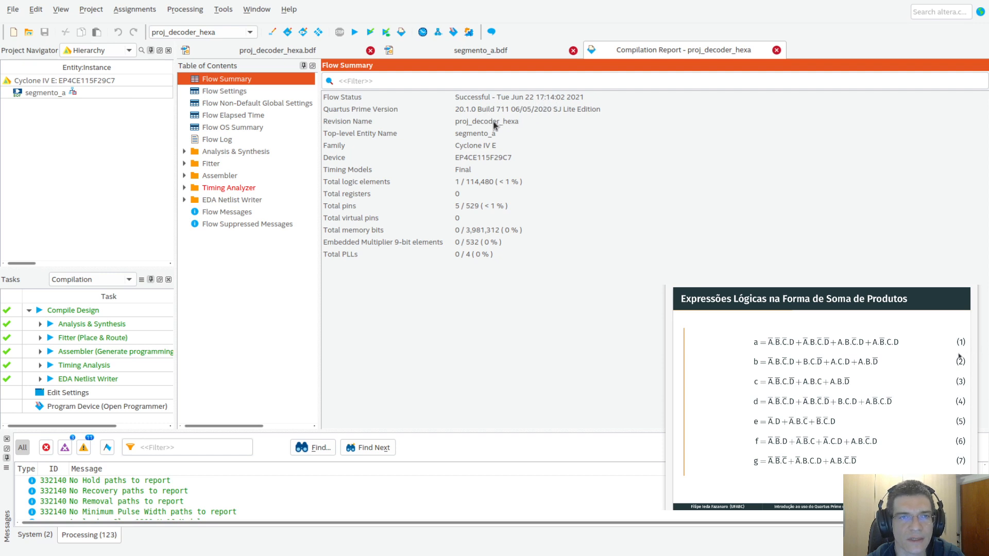
pyautogui.click(526, 110)
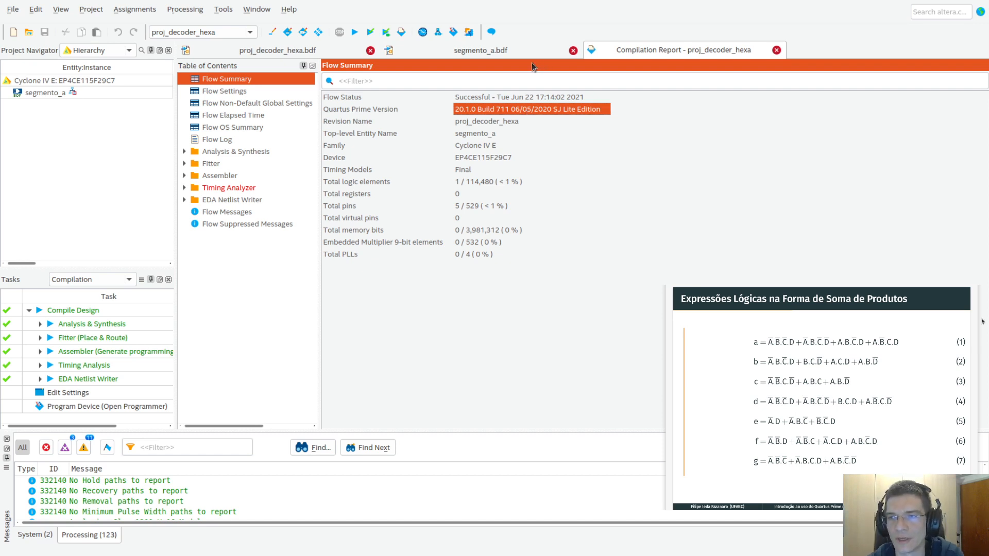
pyautogui.click(504, 123)
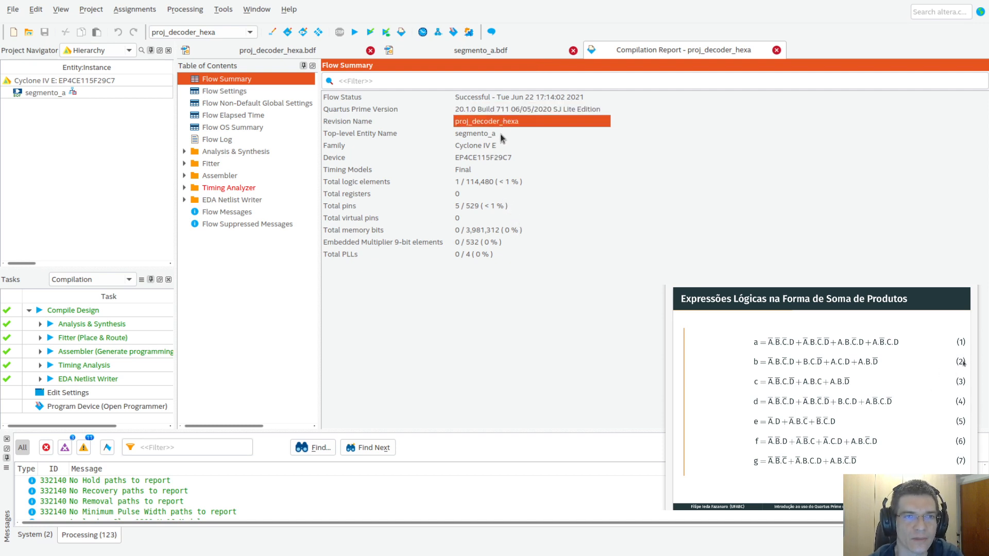
pyautogui.click(494, 137)
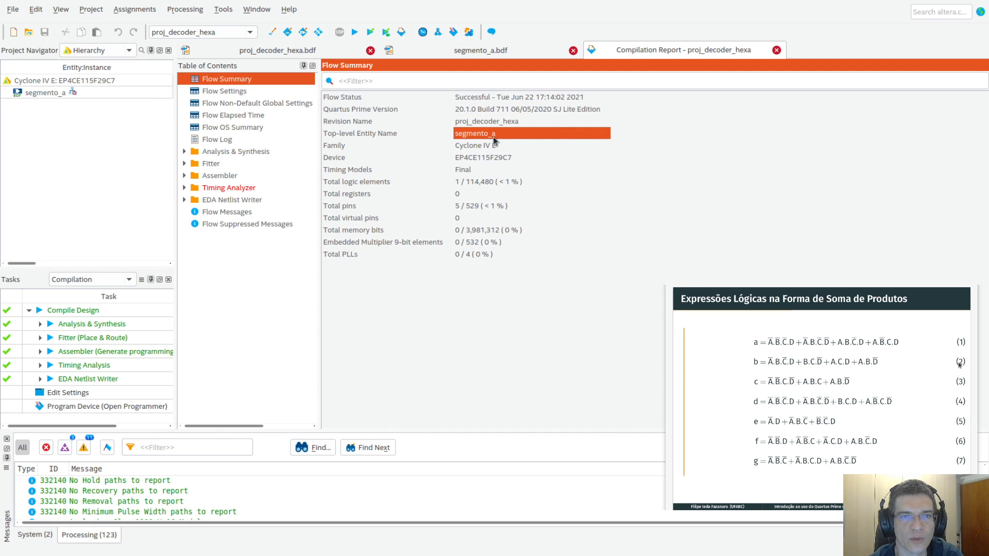
pyautogui.click(503, 149)
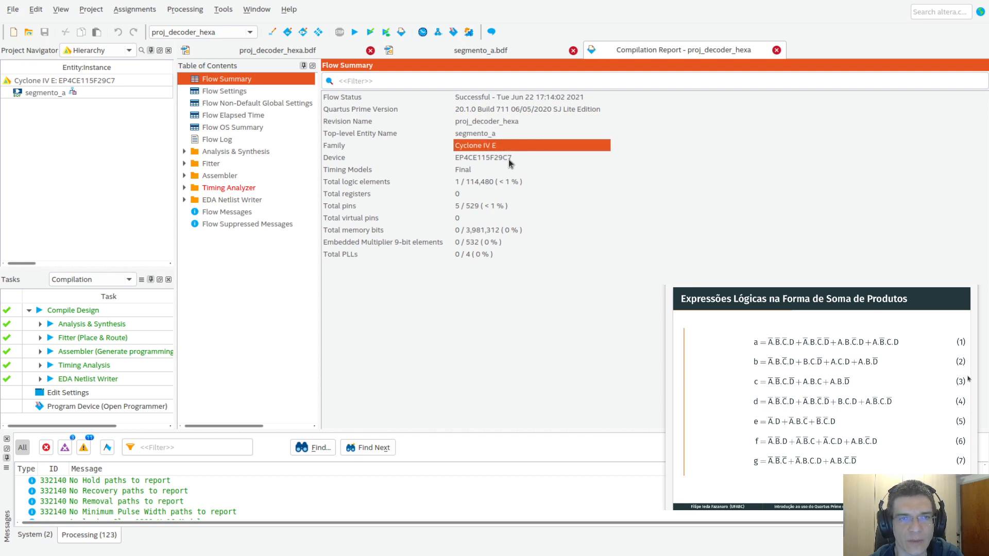
pyautogui.click(509, 160)
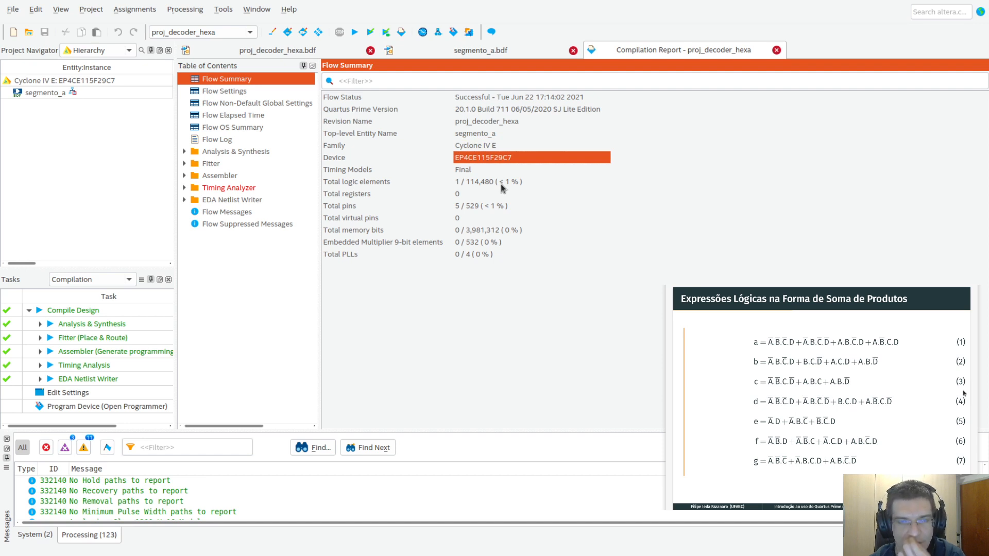
pyautogui.click(502, 183)
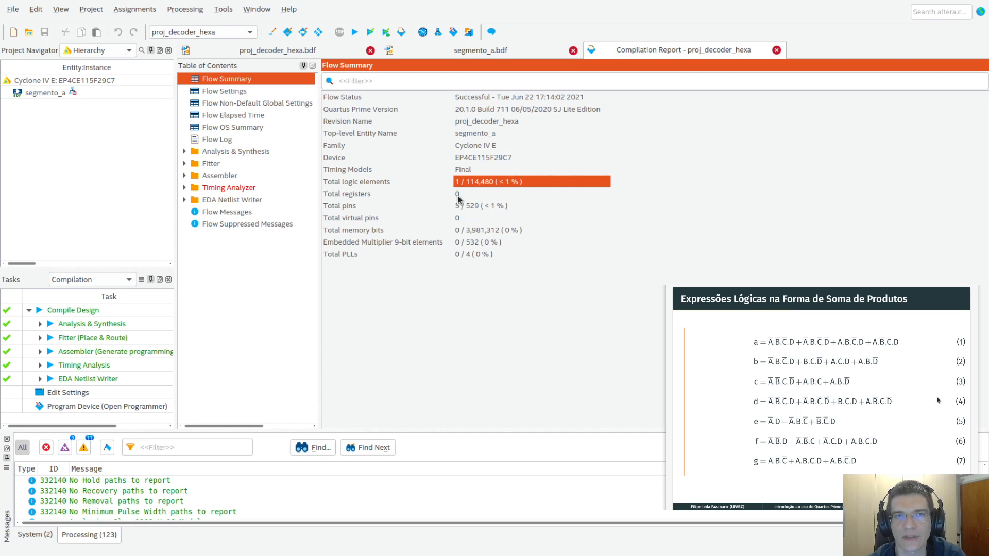
pyautogui.click(471, 52)
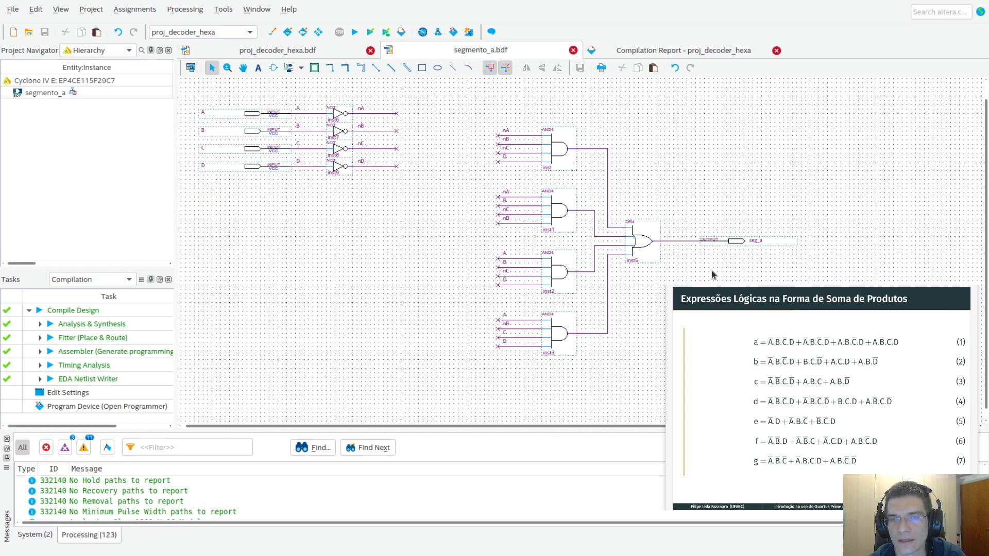
# Review the Flow Summary's memory bits, embedded multiplier and PLL usage, and return to segmento_a.bdf
pyautogui.click(653, 52)
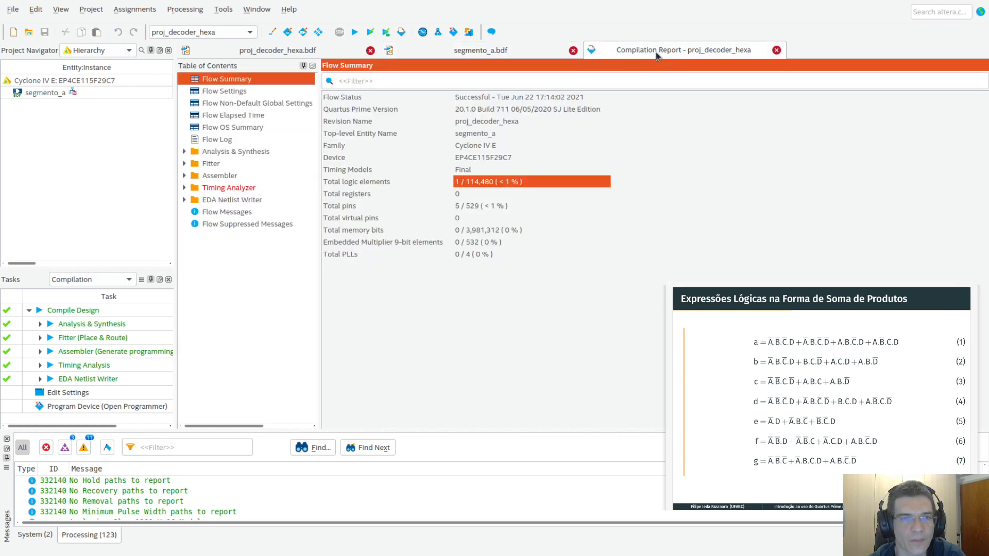
pyautogui.click(484, 232)
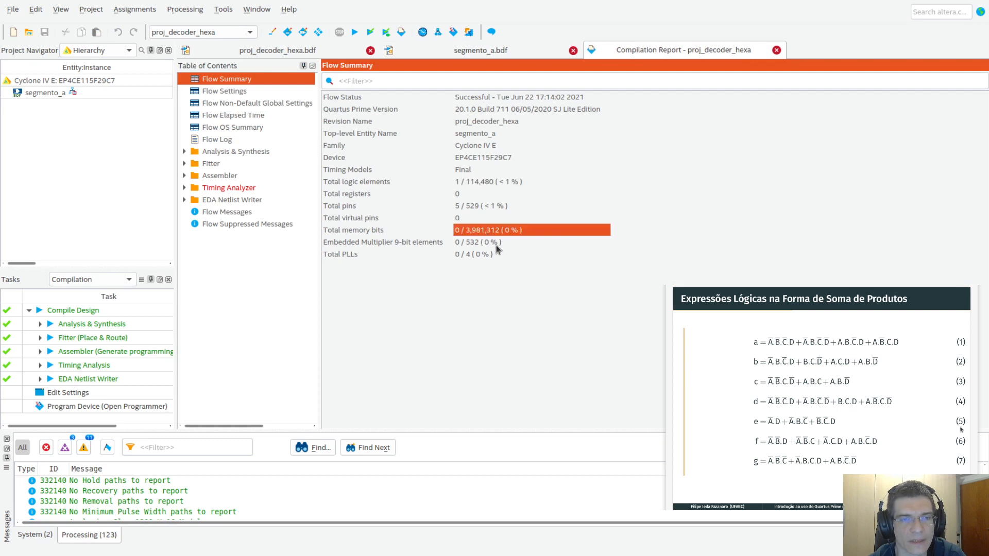
pyautogui.click(496, 244)
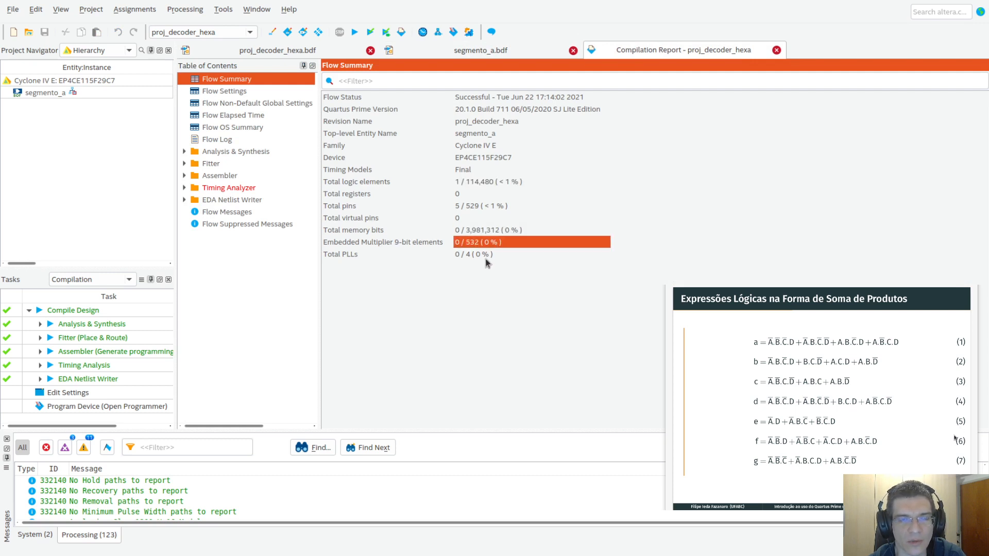
pyautogui.click(486, 256)
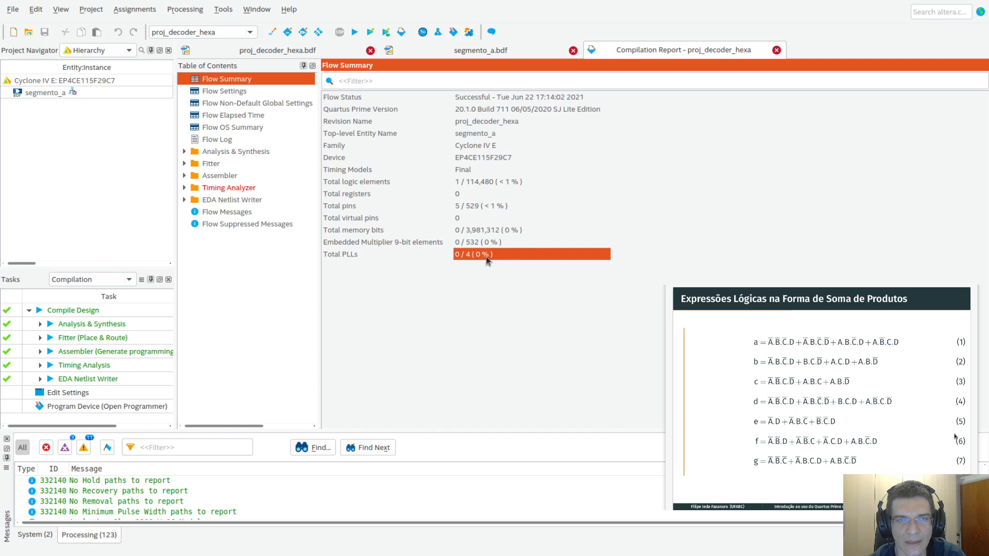
pyautogui.click(480, 50)
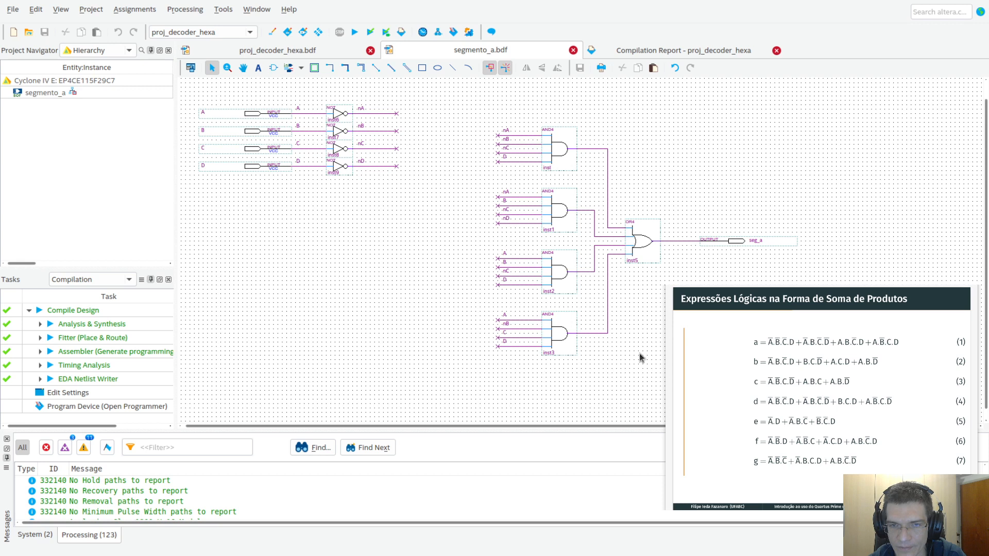
# Create a block symbol file, segmento_a.bsf, from the segmento_a.bdf schematic
pyautogui.click(647, 235)
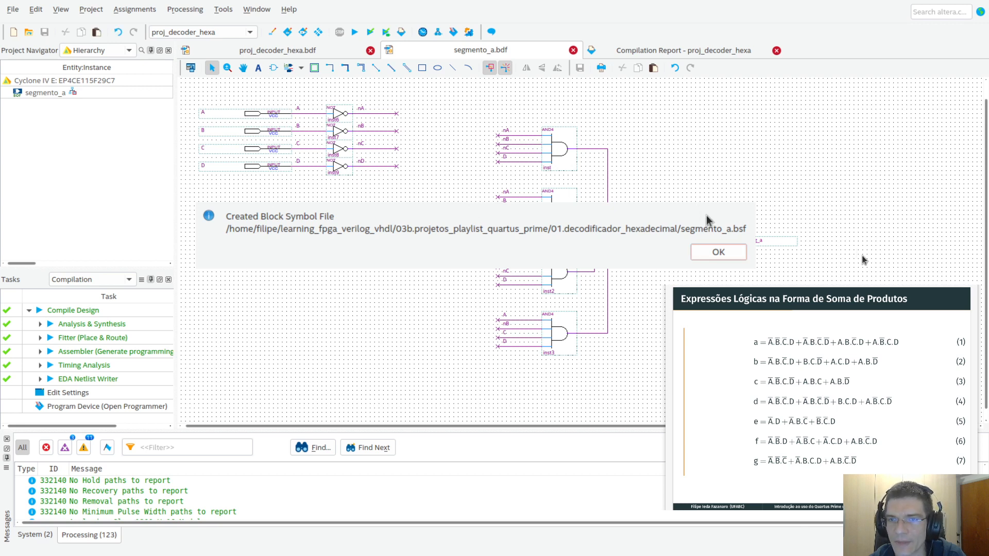
pyautogui.click(725, 252)
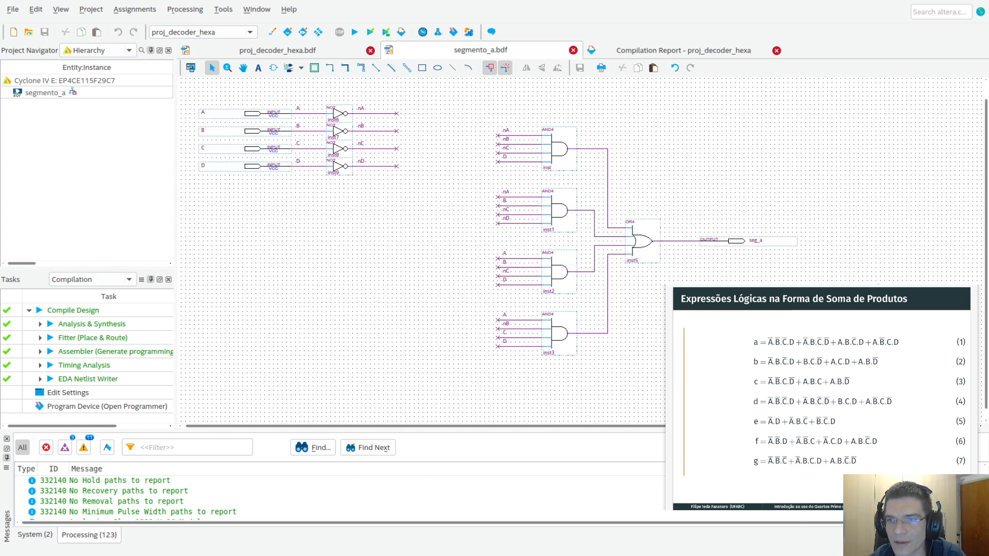
pyautogui.scroll(2, 438, 177)
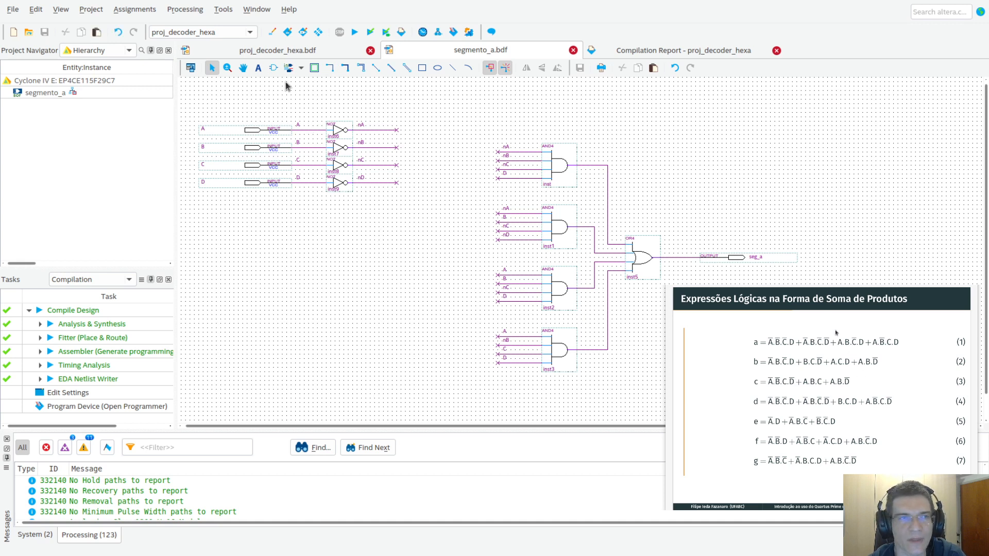
# Place the segmento_a symbol in proj_decoder_hexa.bdf, inspect its underlying schematic and return to proj_decoder_hexa.bdf
pyautogui.click(274, 50)
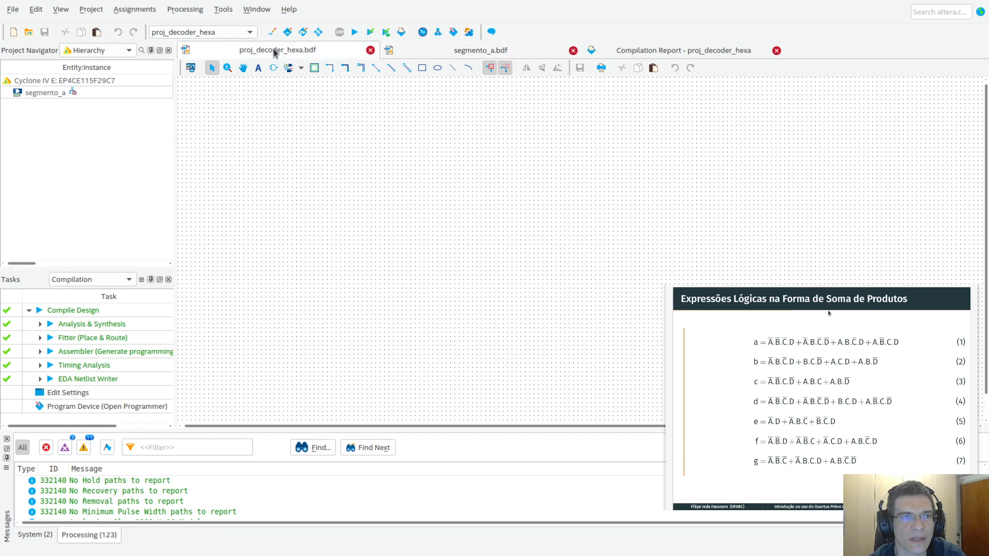
pyautogui.doubleClick(468, 225)
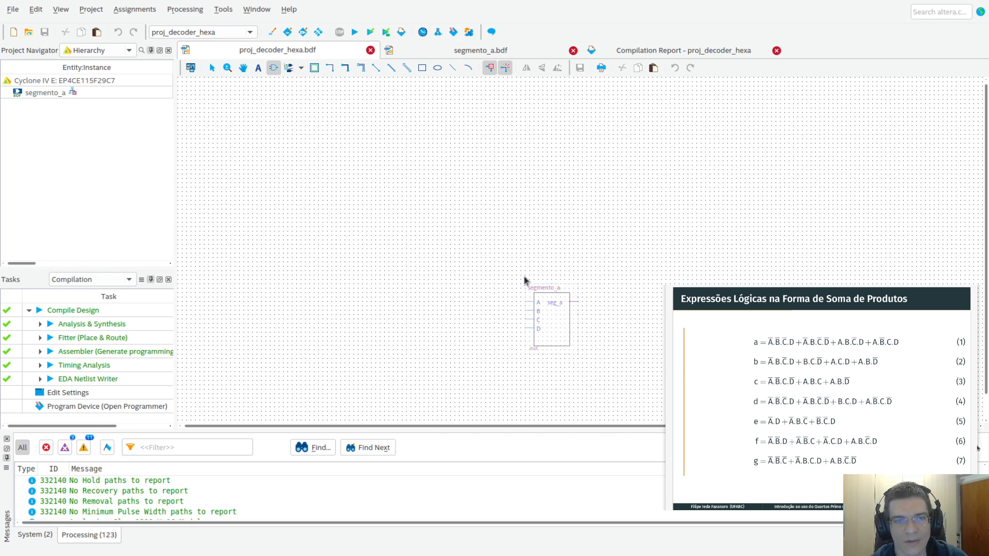
pyautogui.click(479, 183)
pyautogui.click(432, 273)
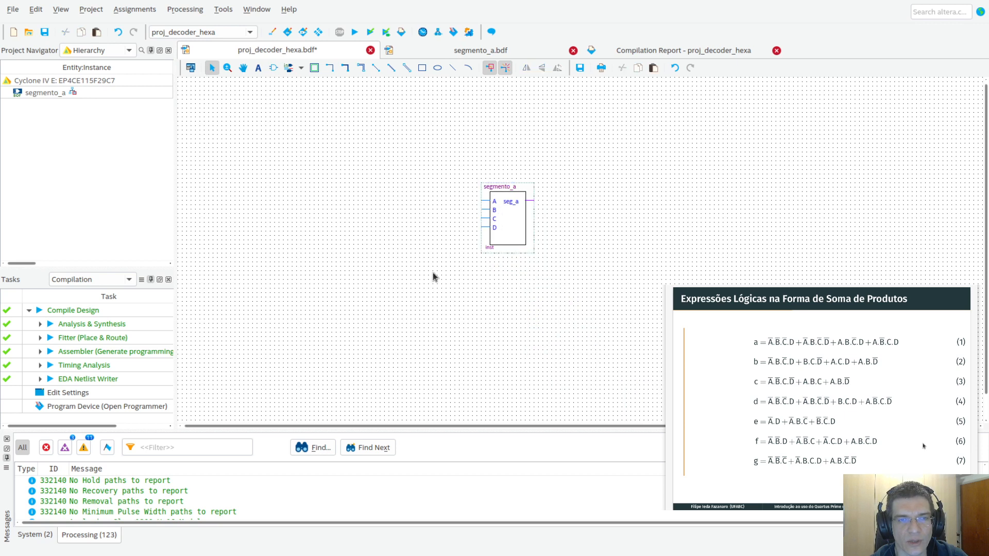
pyautogui.doubleClick(502, 234)
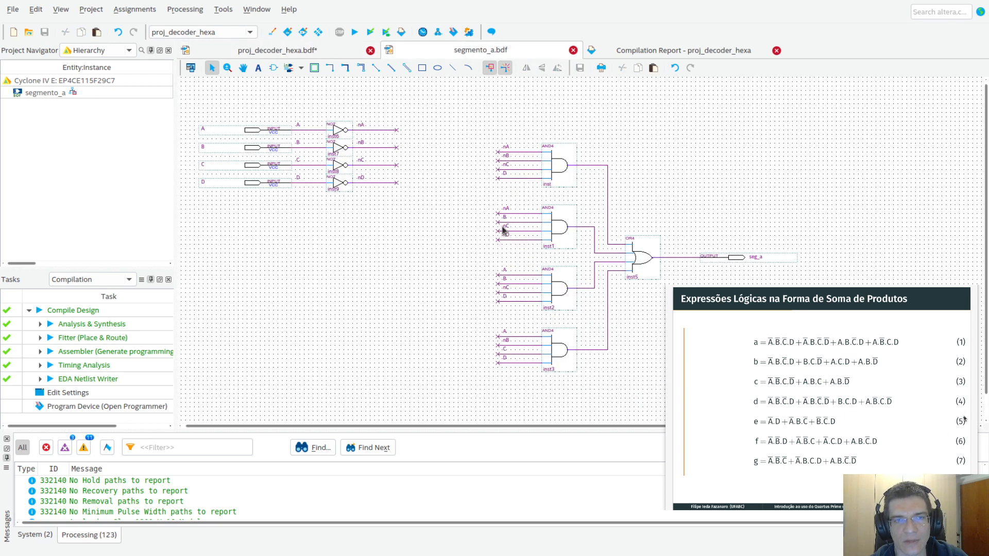
pyautogui.click(326, 54)
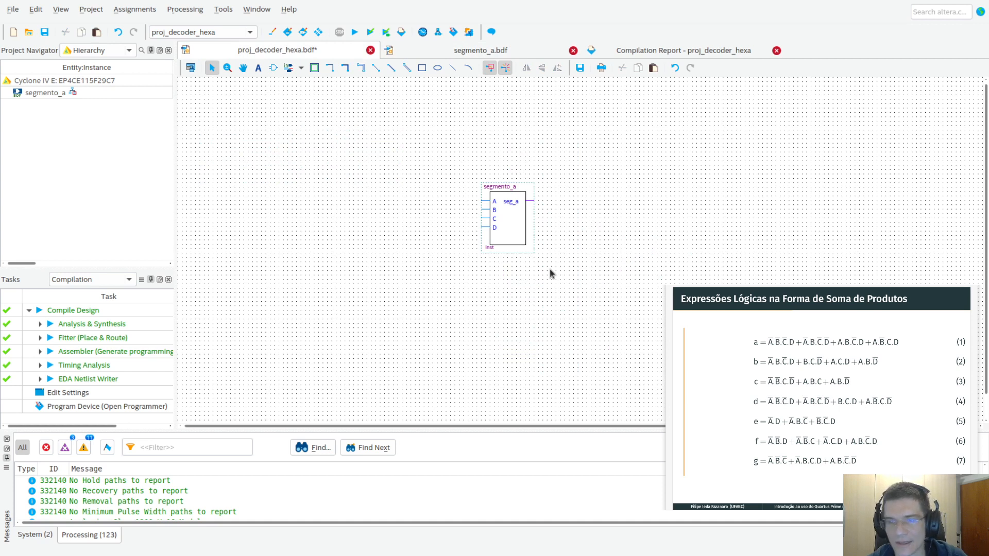
# Delete the segmento_a symbol from proj_decoder_hexa.bdf and go back to segmento_a.bdf
pyautogui.click(522, 237)
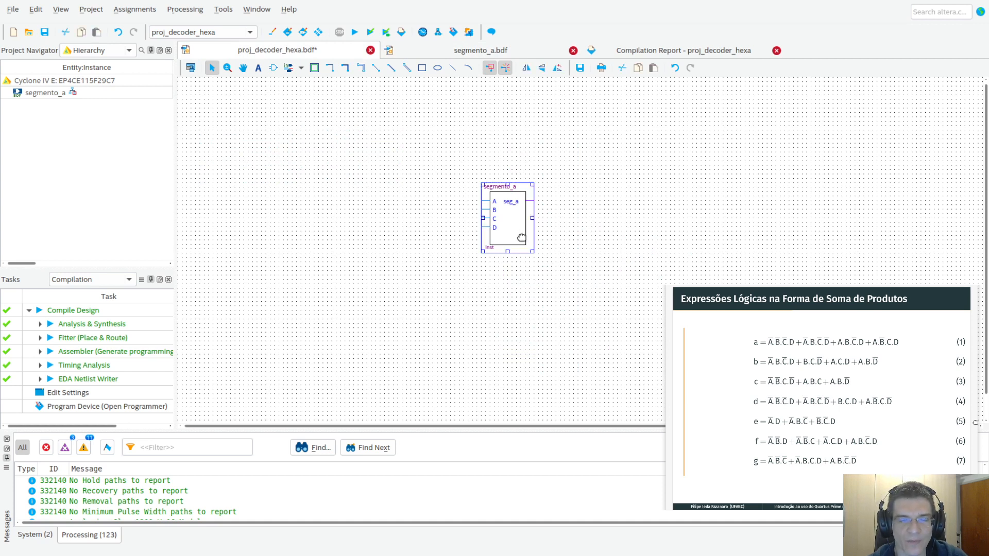
pyautogui.press('Delete')
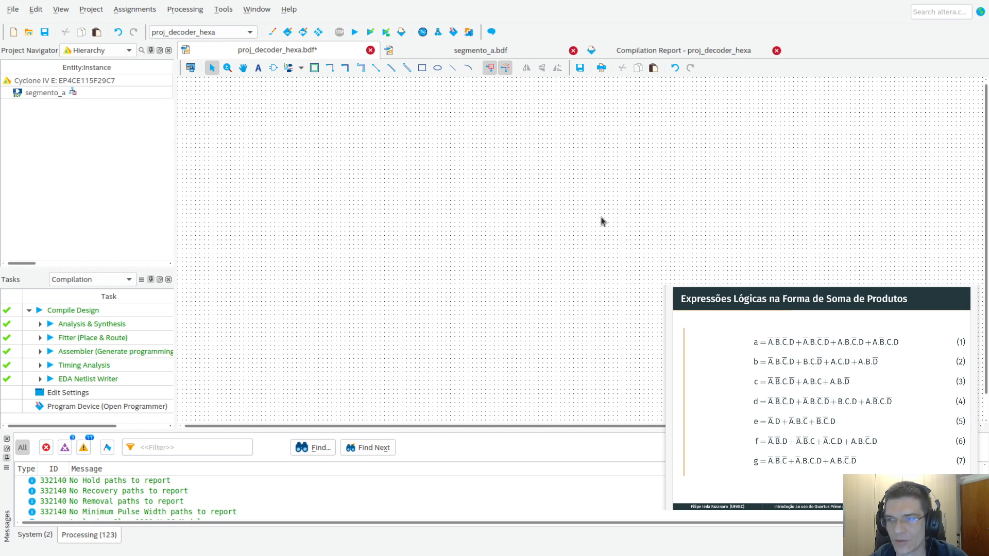
pyautogui.click(531, 55)
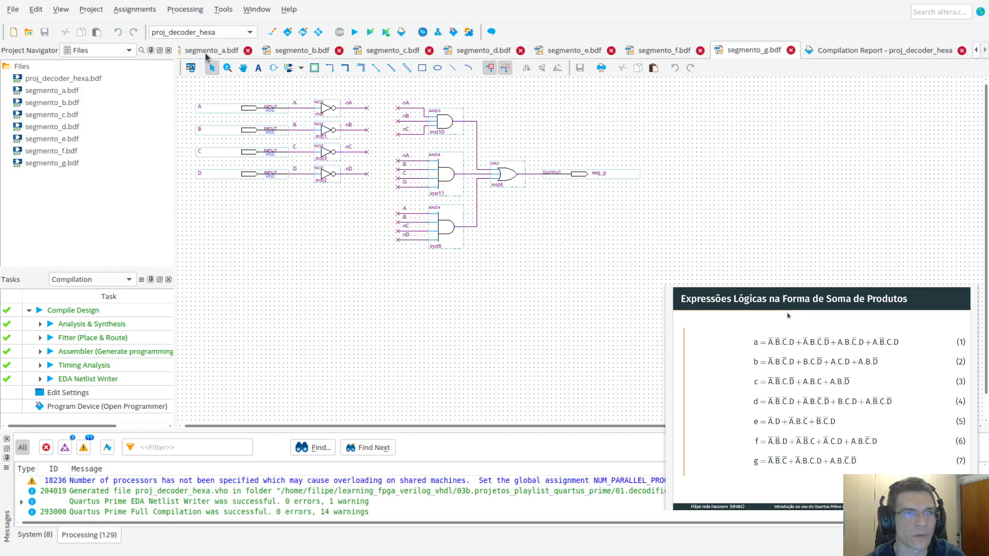
# Reorder the open documents so that Block4.bdf sits between proj_decoder_hexa.bdf and segmento_a.bdf
pyautogui.click(206, 51)
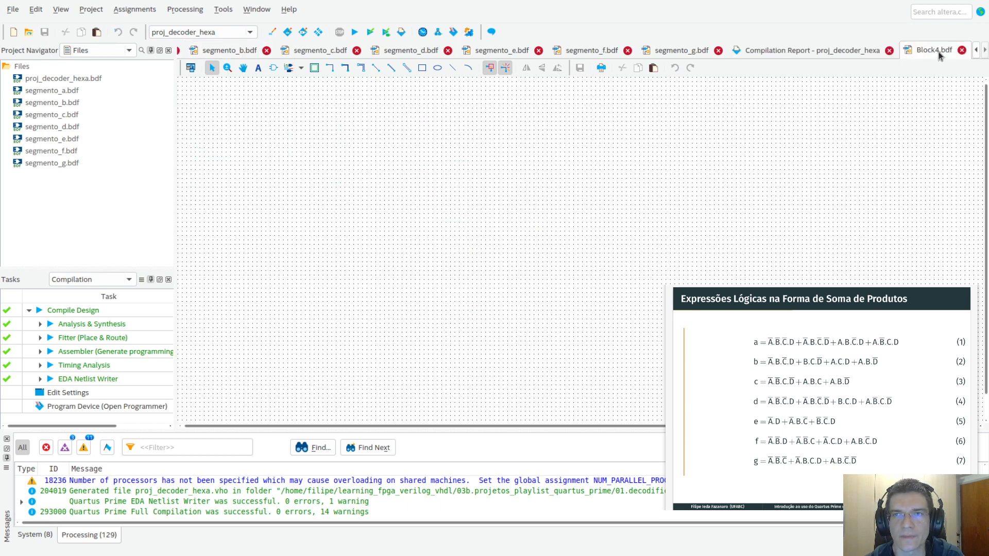
pyautogui.moveTo(939, 50); pyautogui.dragTo(223, 55)
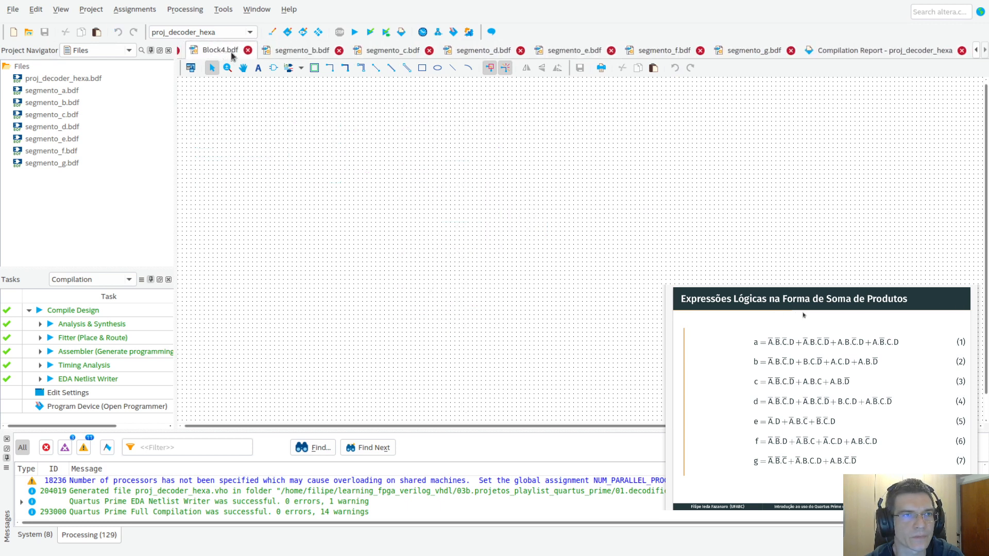
pyautogui.click(976, 51)
pyautogui.click(977, 51)
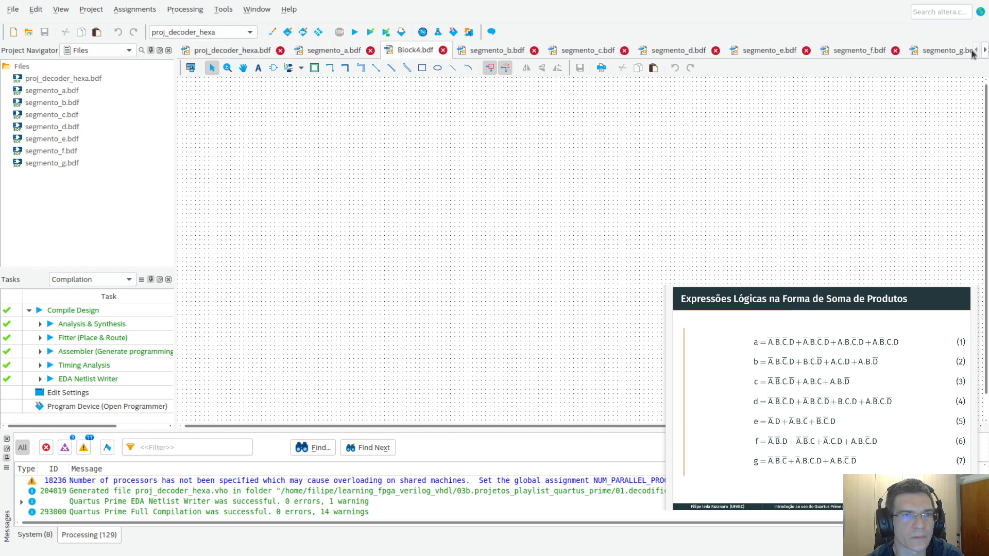
pyautogui.moveTo(430, 50); pyautogui.dragTo(341, 52)
# Go through the segmento_a.bdf to segmento_g.bdf schematics in turn and compare their gates with the logic expressions
pyautogui.click(390, 52)
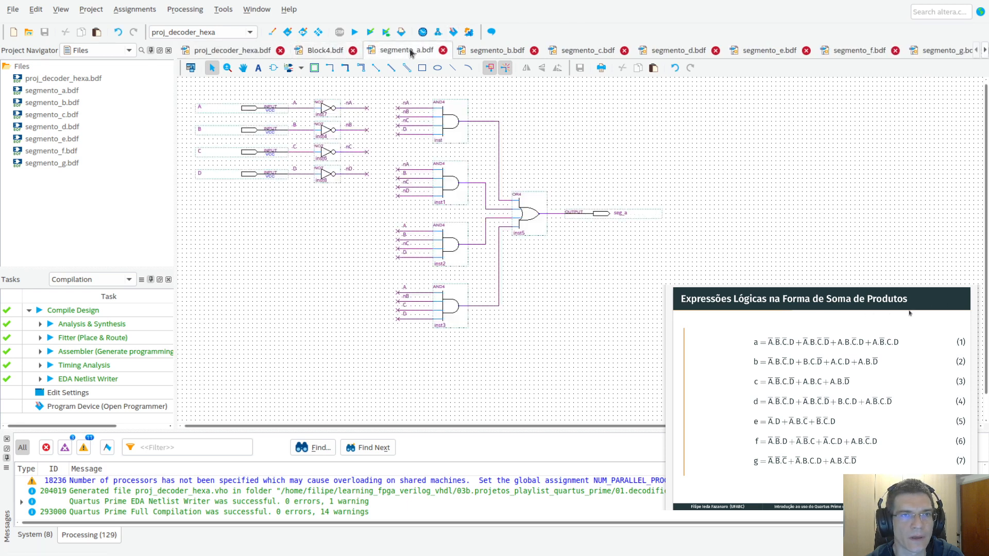
pyautogui.click(493, 50)
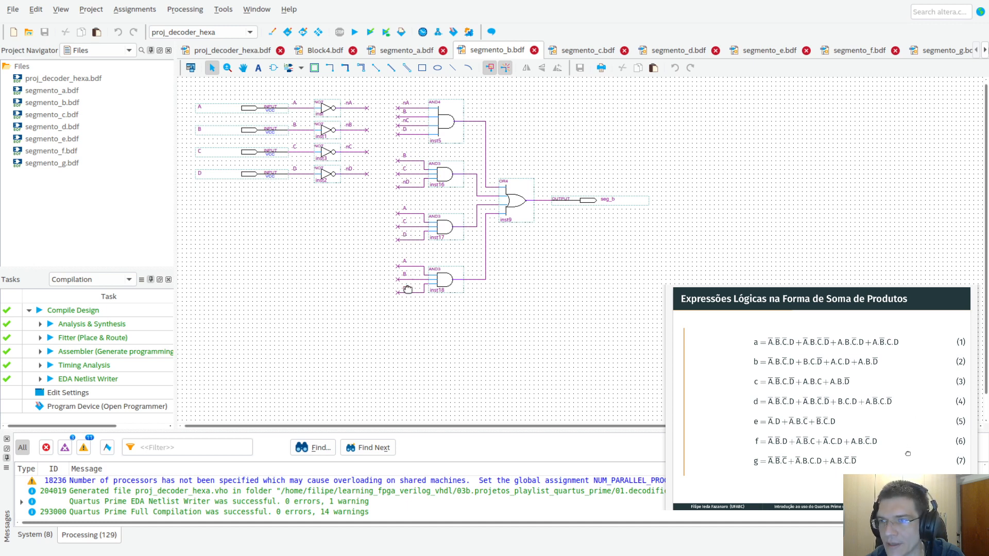
pyautogui.doubleClick(586, 273)
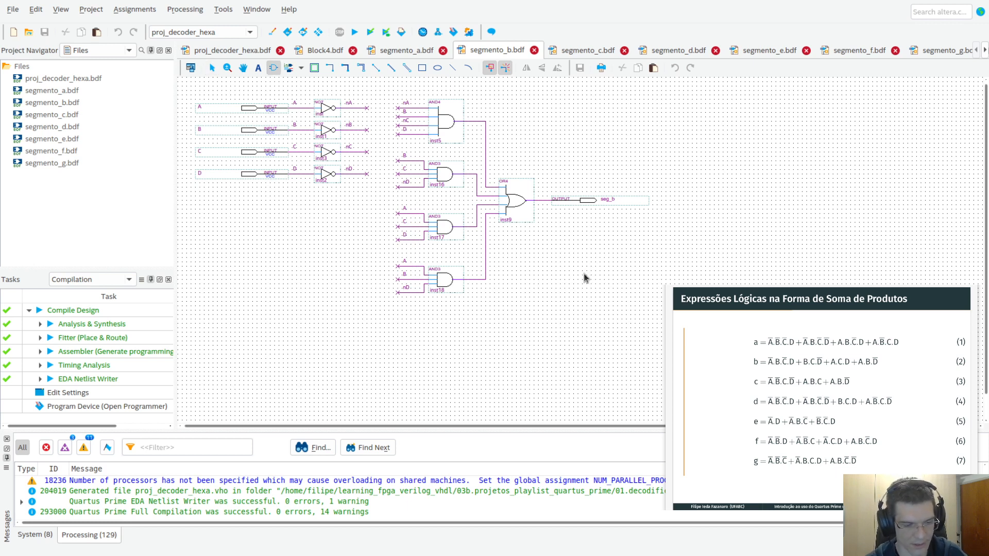
pyautogui.press('Escape')
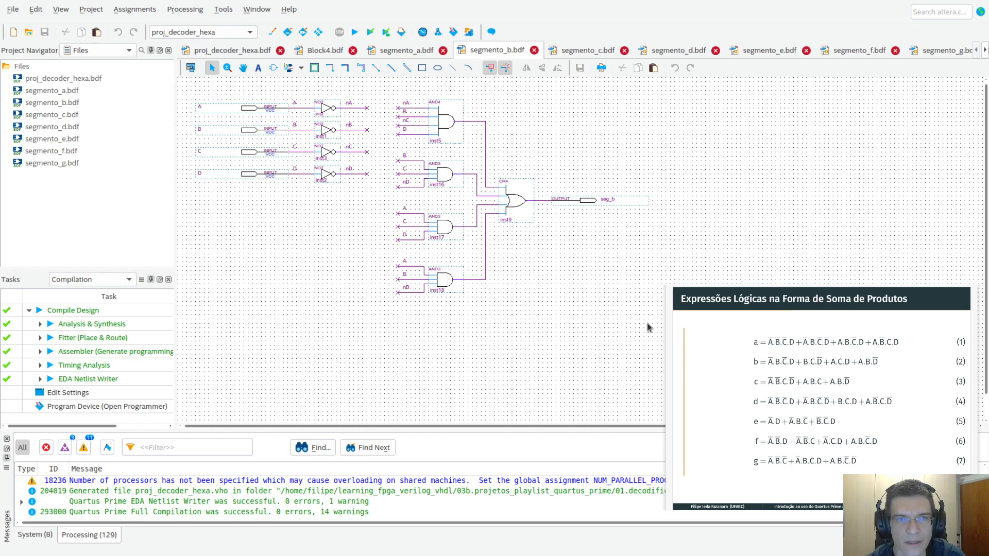
pyautogui.click(561, 53)
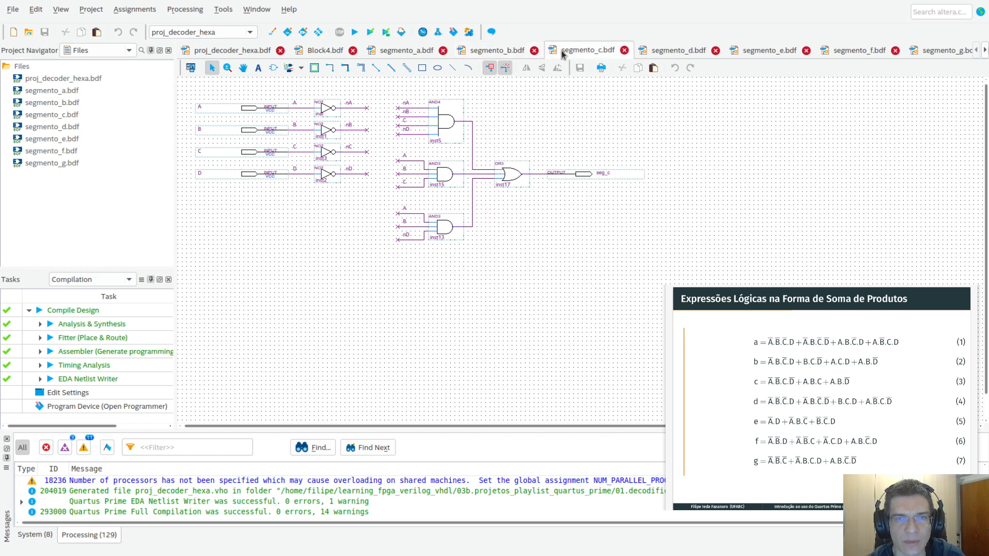
pyautogui.click(657, 50)
pyautogui.click(768, 50)
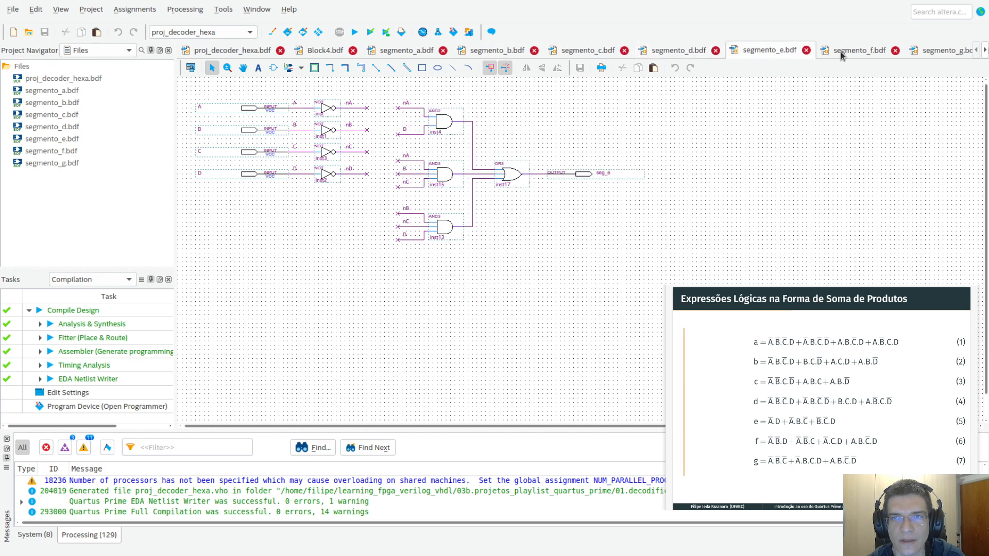
pyautogui.click(845, 51)
pyautogui.click(923, 51)
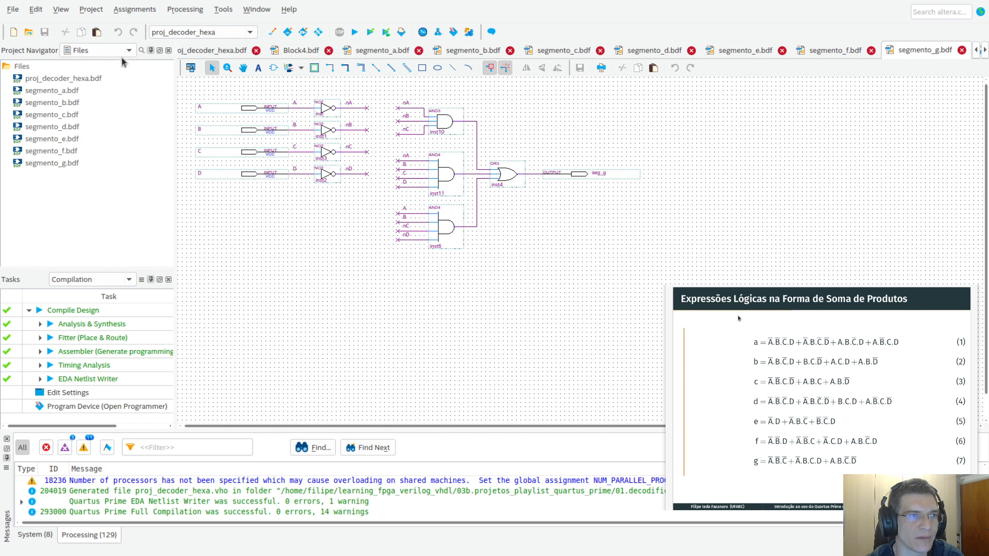
# Check the project hierarchy, set segmento_b.bdf as the top-level entity and create its symbol file
pyautogui.scroll(1, 110, 47)
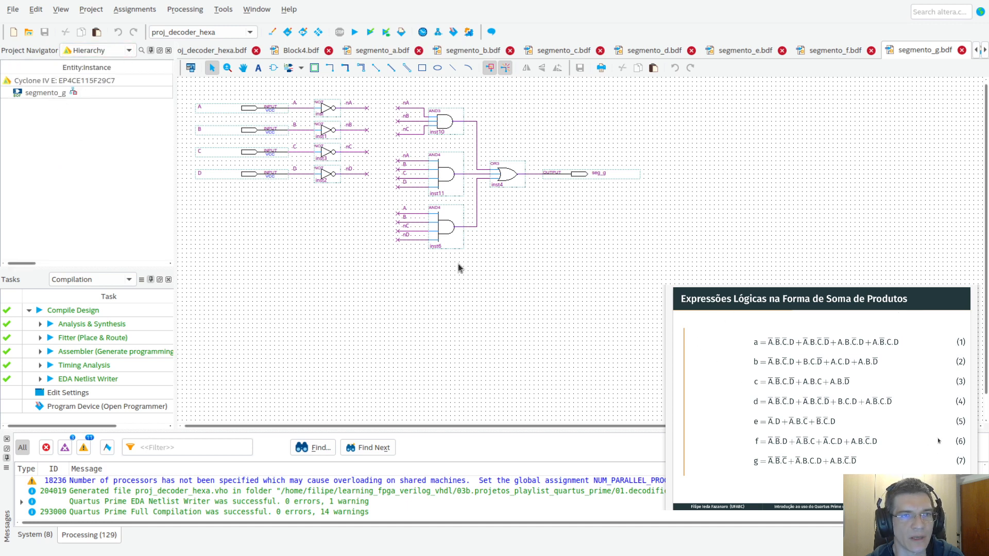
pyautogui.click(471, 50)
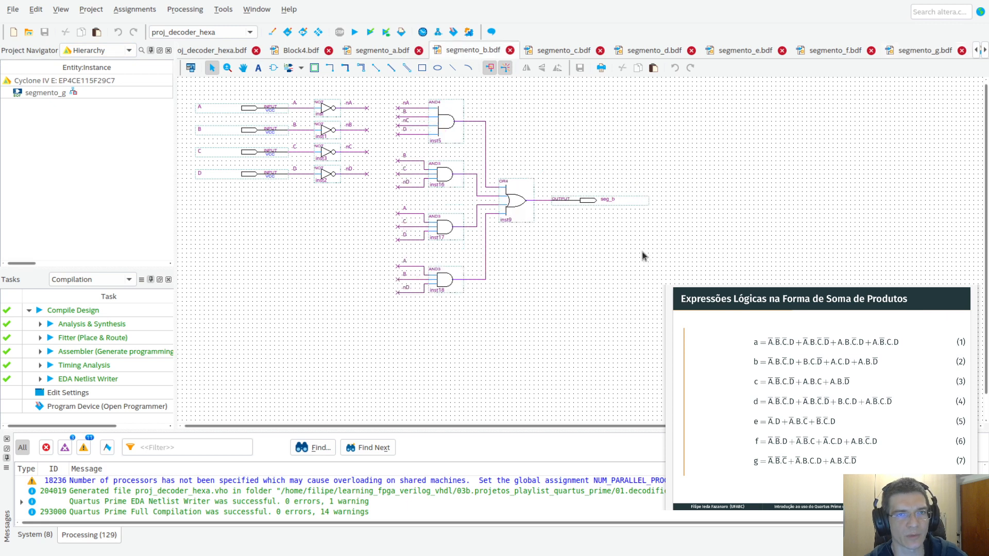
pyautogui.hotkey('ctrl', 'shift', 'j')
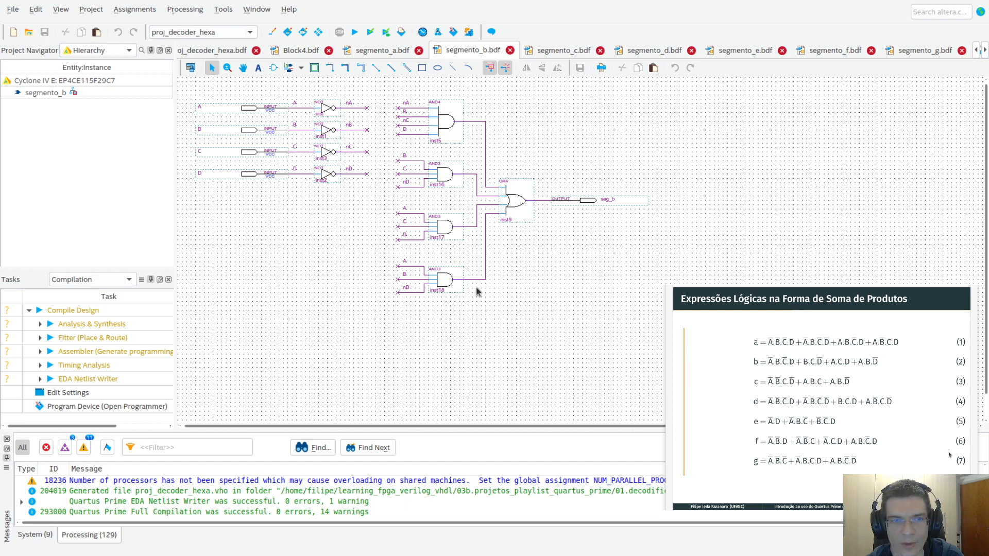
pyautogui.click(717, 255)
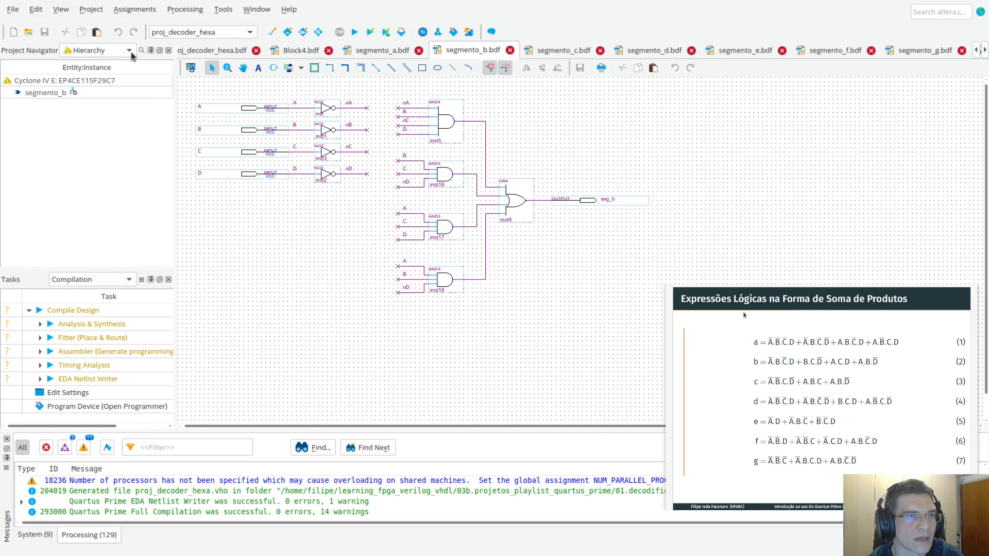
# List the project's files and go through the entries from proj_decoder_hexa.bdf to segmento_g.bdf
pyautogui.click(109, 68)
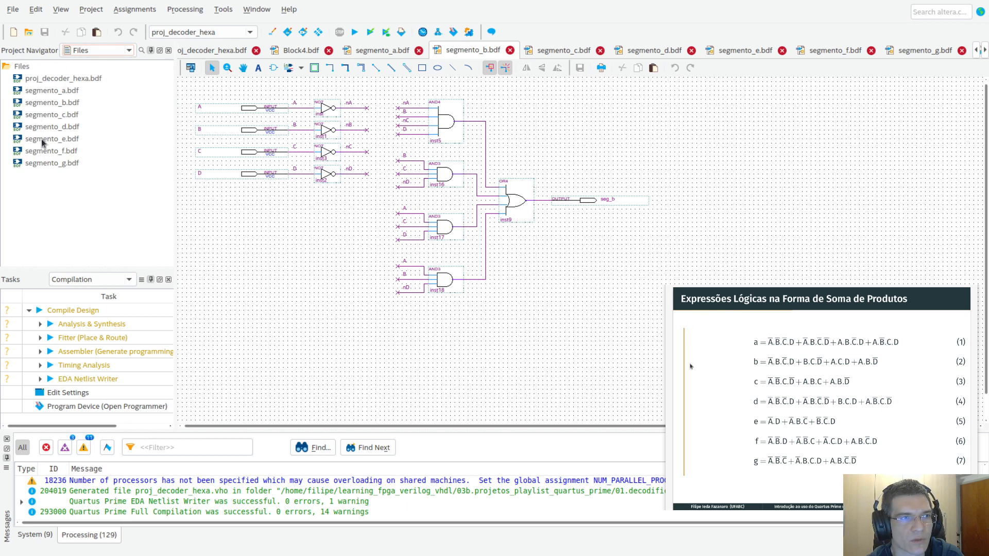
pyautogui.click(80, 80)
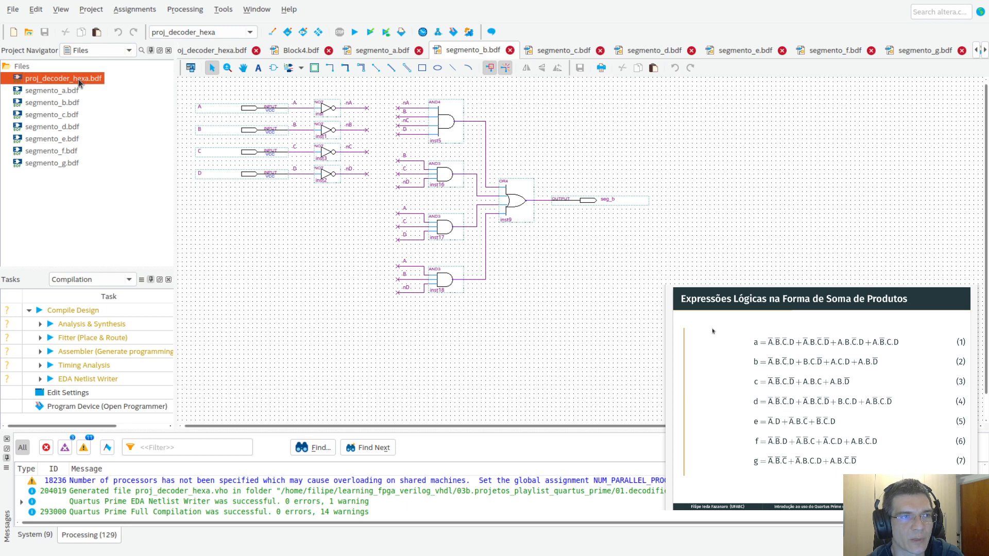
pyautogui.click(72, 94)
pyautogui.click(70, 105)
pyautogui.click(69, 115)
pyautogui.click(68, 138)
pyautogui.click(67, 150)
pyautogui.click(63, 163)
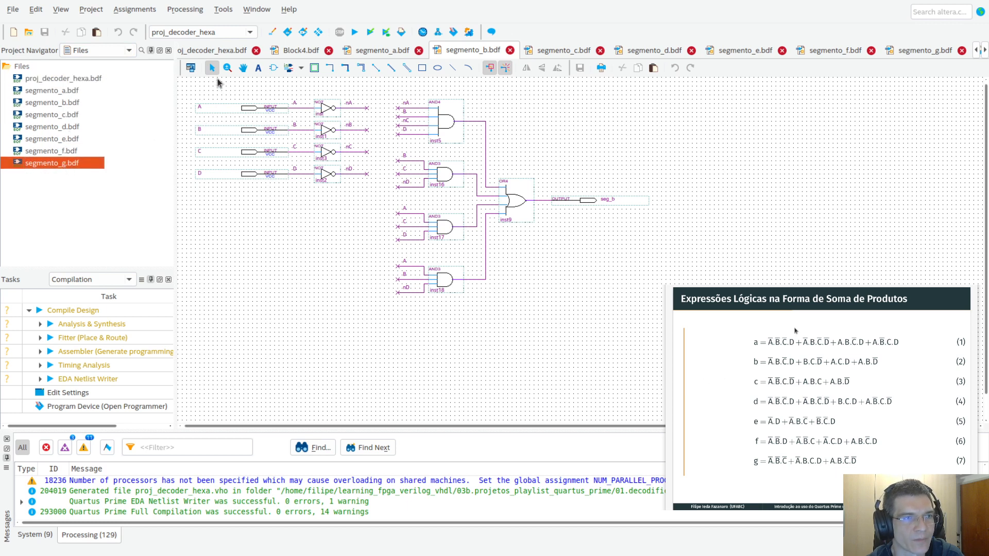
# View the Block4.bdf schematic and go to proj_decoder_hexa.bdf
pyautogui.click(299, 51)
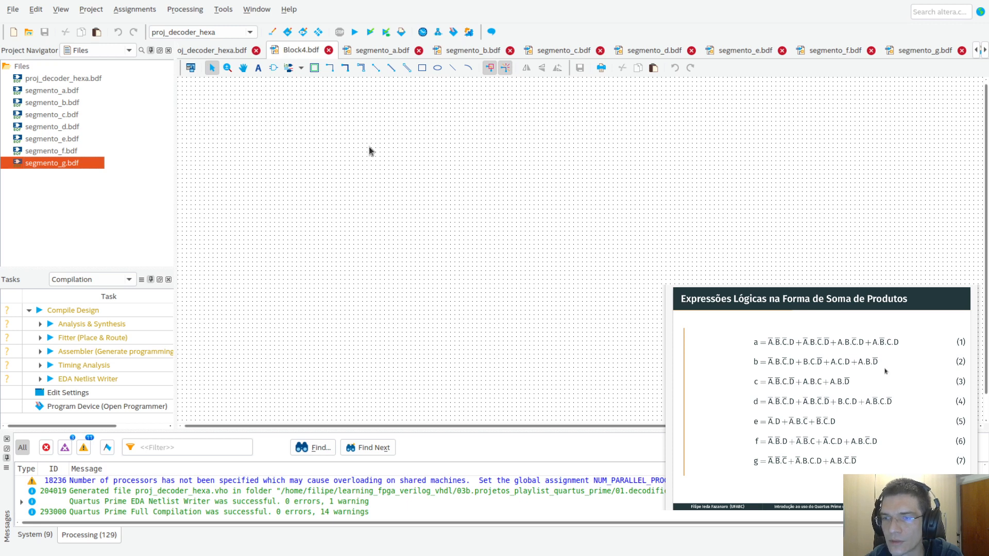
pyautogui.click(227, 51)
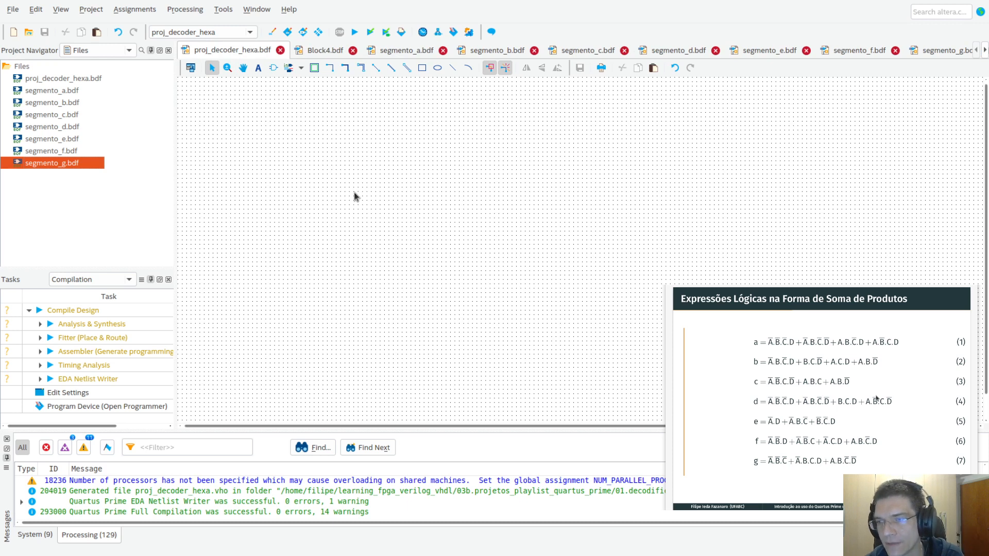
# Place the segmento_a, segmento_b and segmento_c symbols in a column in Block4.bdf and move the three up and to the right together
pyautogui.click(325, 50)
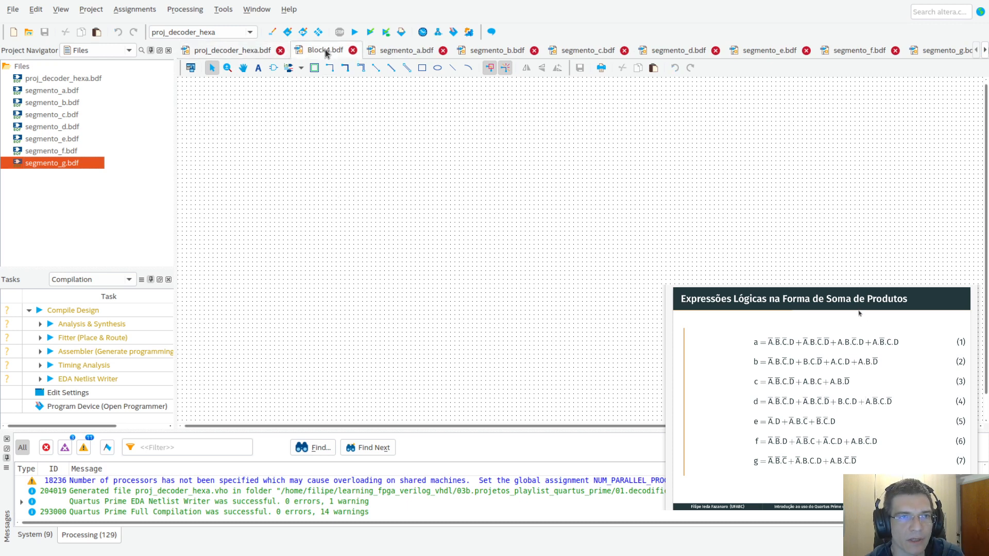
pyautogui.doubleClick(358, 170)
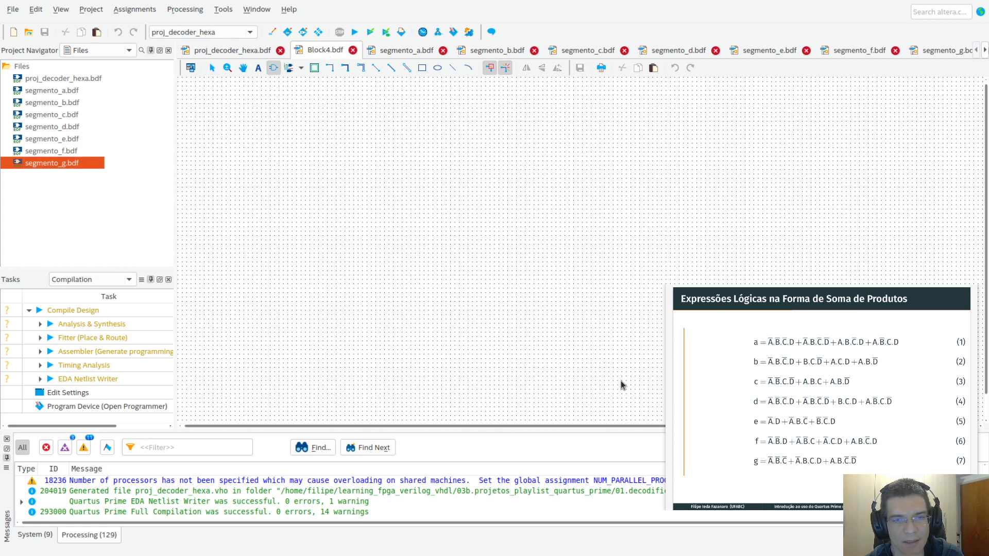
pyautogui.click(346, 151)
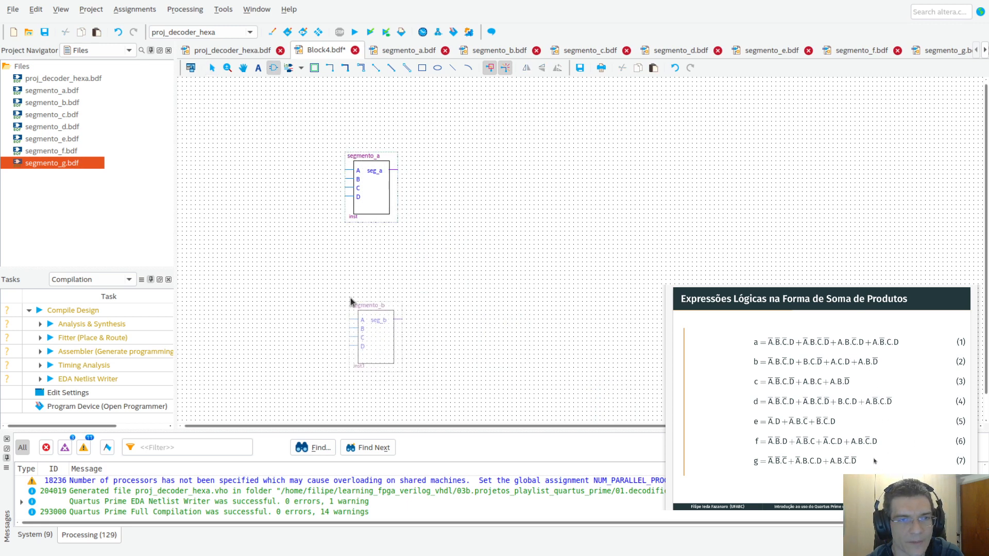
pyautogui.click(345, 235)
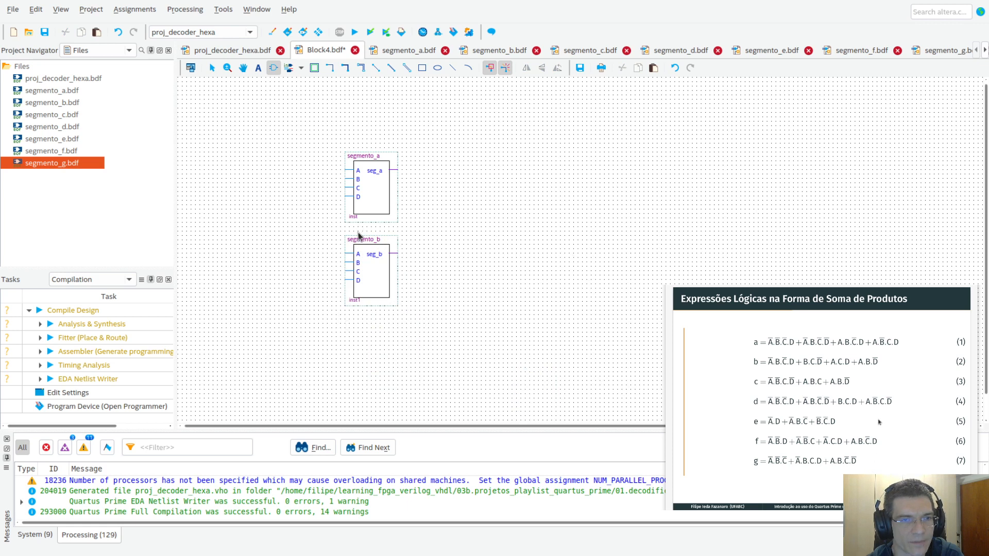
pyautogui.click(346, 316)
pyautogui.moveTo(303, 114); pyautogui.dragTo(438, 398)
pyautogui.moveTo(378, 200); pyautogui.dragTo(411, 176)
pyautogui.click(540, 168)
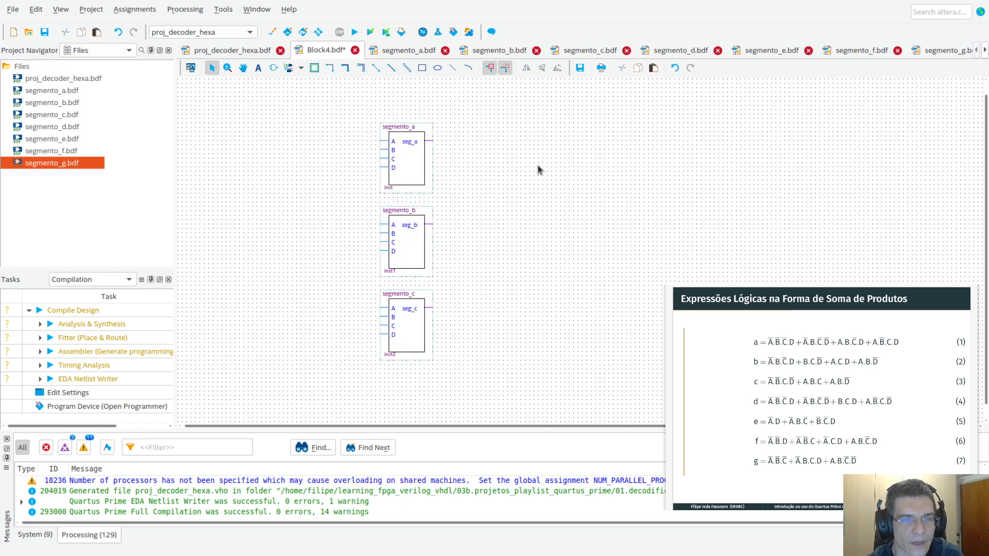
# Place segmento_d, segmento_e and segmento_f in a second column, and segmento_g to the right of segmento_e
pyautogui.doubleClick(538, 167)
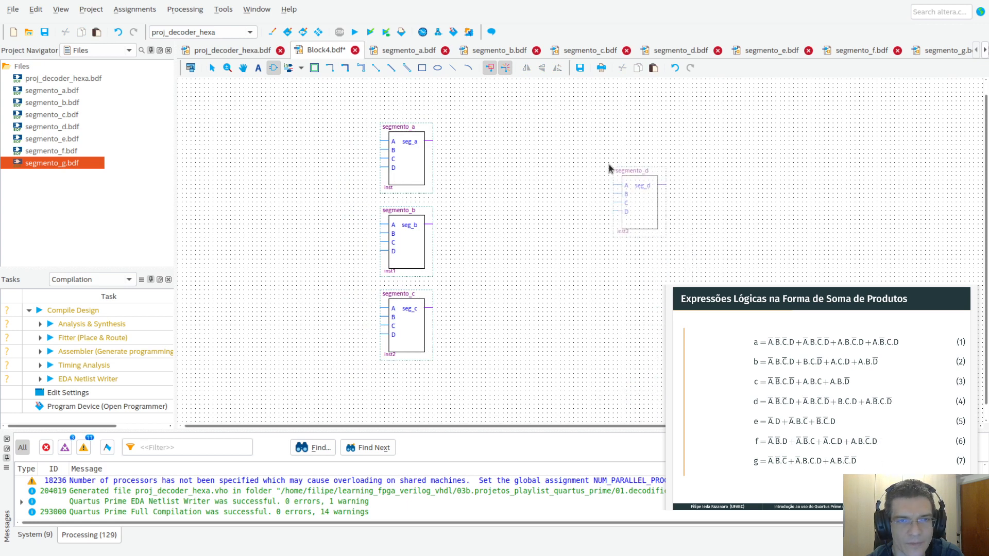
pyautogui.click(565, 124)
pyautogui.doubleClick(629, 310)
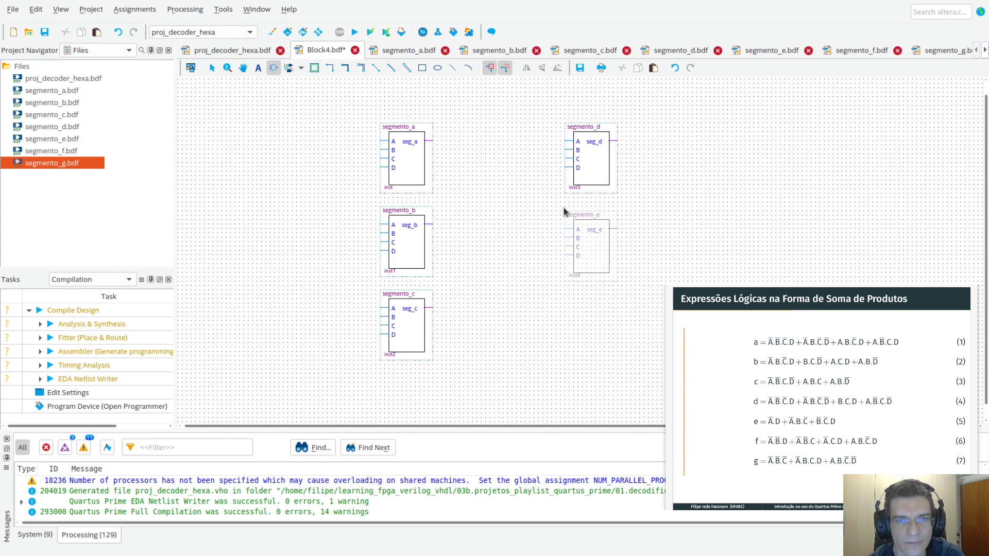
pyautogui.click(564, 208)
pyautogui.click(561, 318)
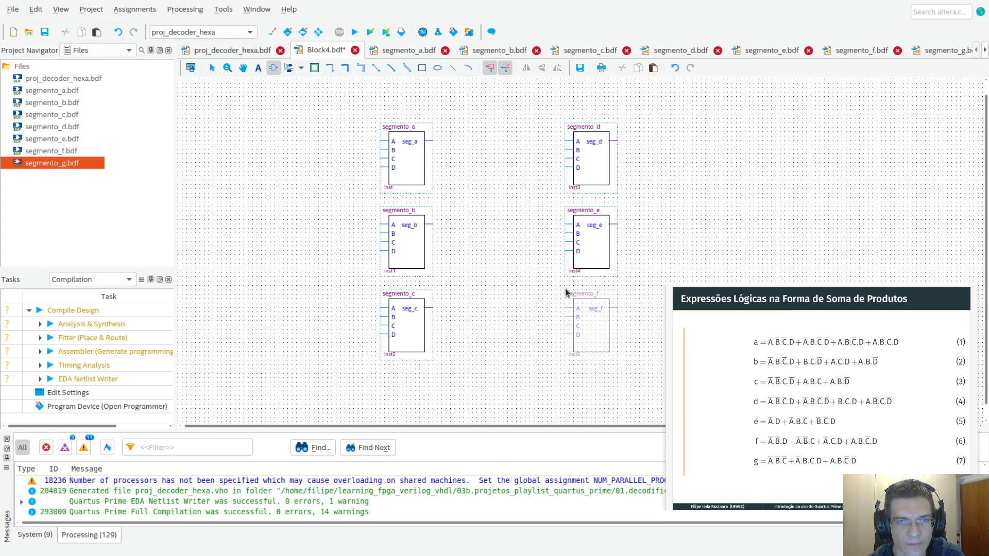
pyautogui.click(566, 293)
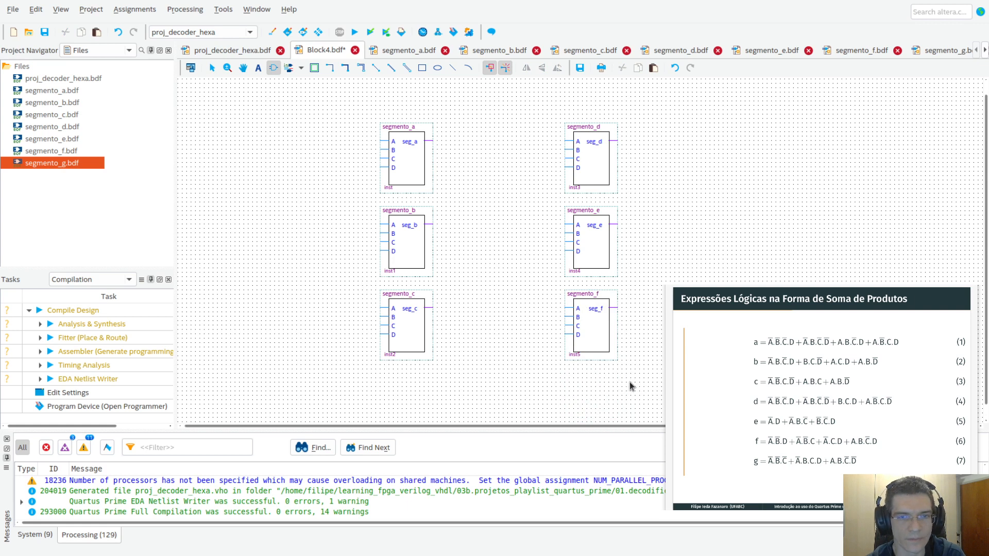
pyautogui.click(722, 206)
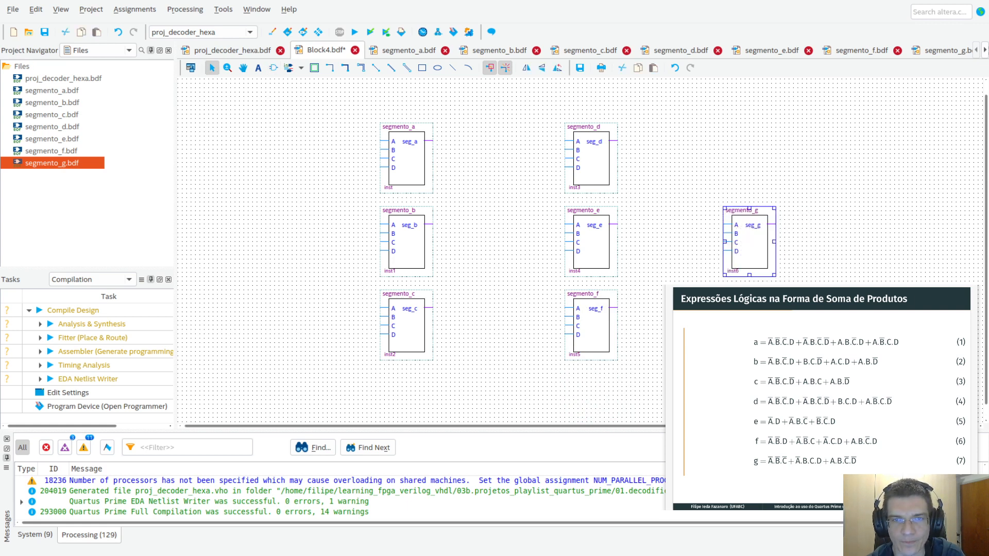
pyautogui.moveTo(747, 225); pyautogui.dragTo(764, 226)
pyautogui.click(479, 273)
# Place an input pin to the left of segmento_a and an output pin to the upper right of segmento_g
pyautogui.doubleClick(284, 197)
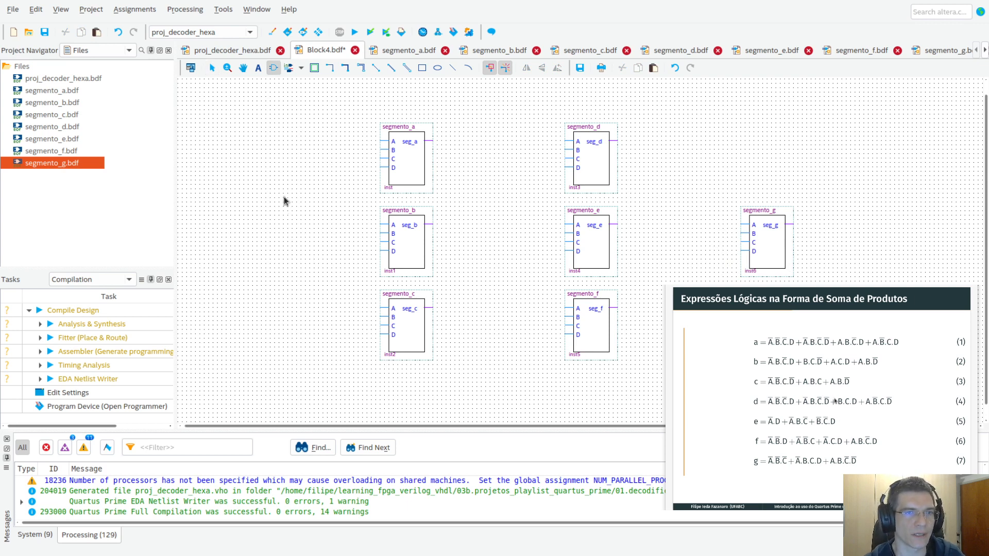
pyautogui.click(205, 131)
pyautogui.doubleClick(223, 343)
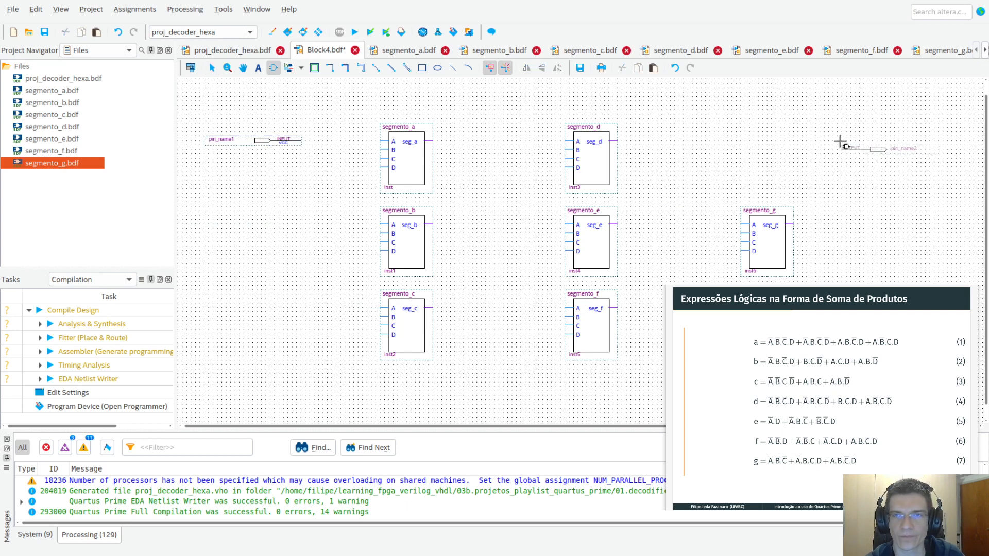
pyautogui.click(825, 129)
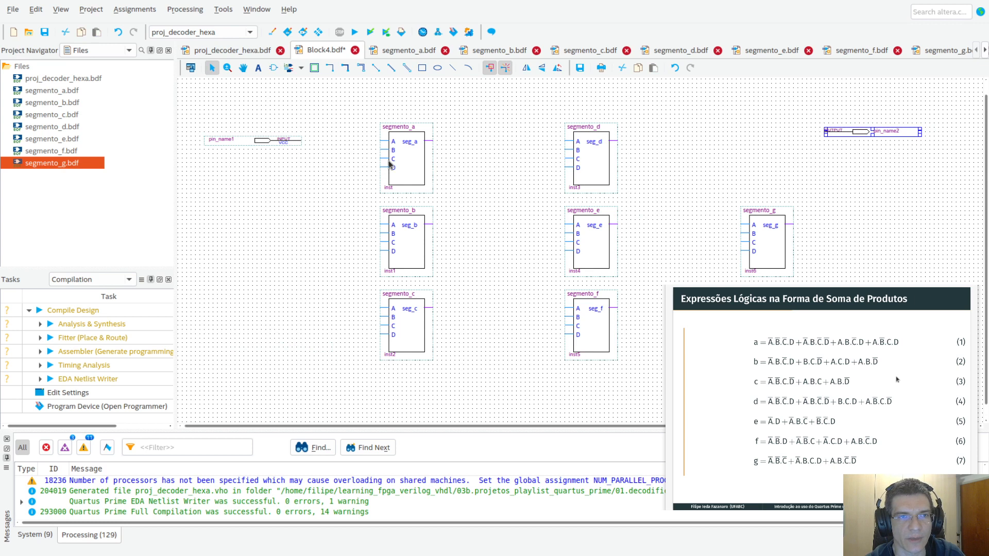
# Check the input pins in segmento_a.bdf and rename the Block4.bdf input pin as Entradas[3..0]
pyautogui.click(422, 52)
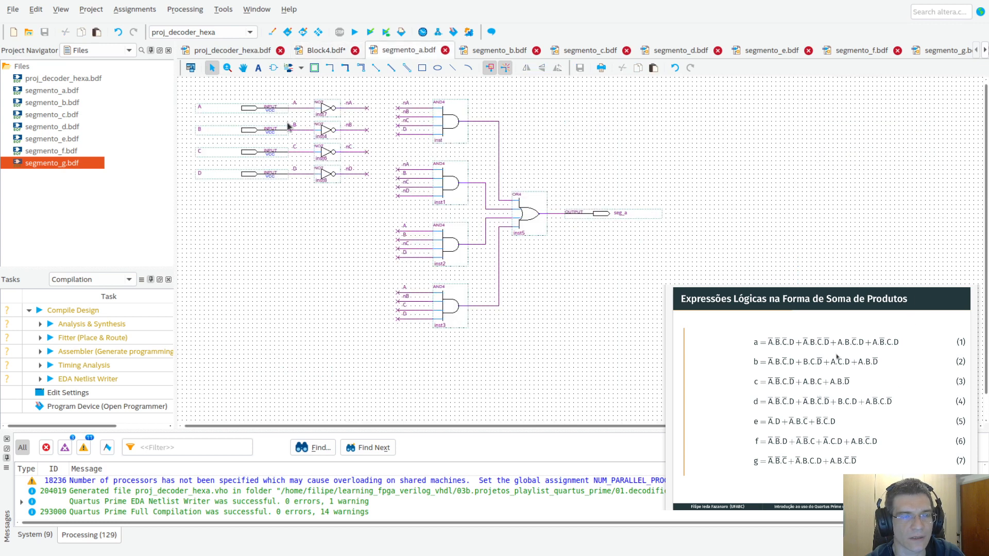
pyautogui.click(326, 50)
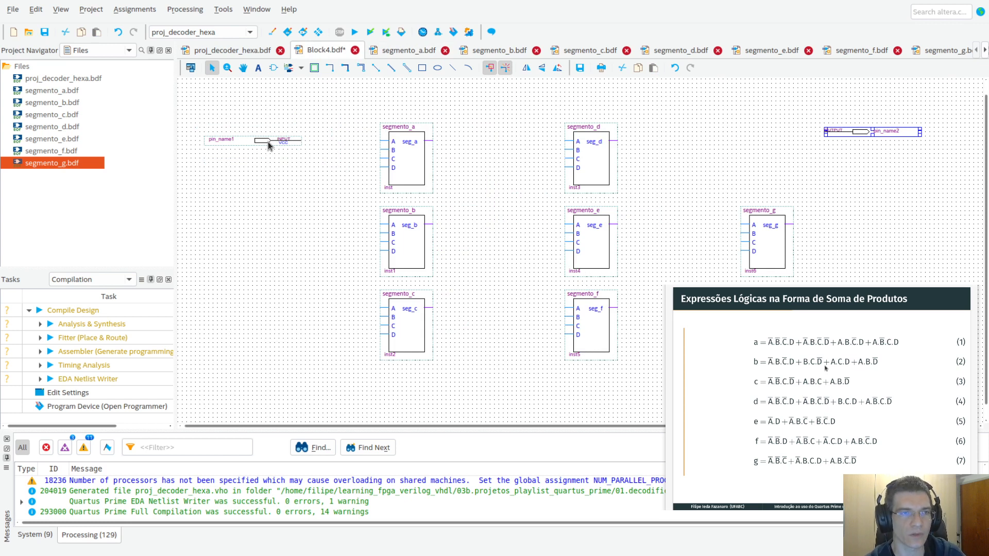
pyautogui.doubleClick(223, 140)
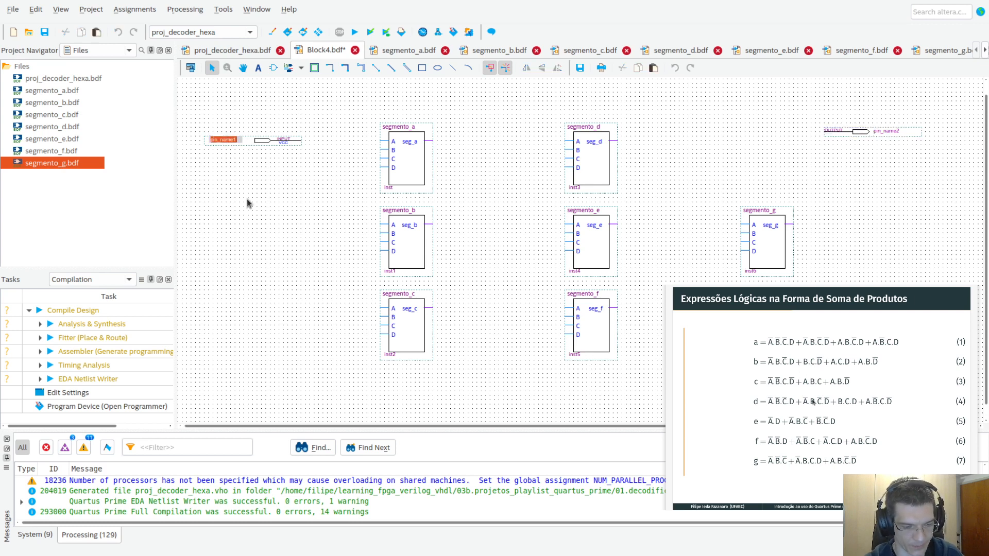
pyautogui.write('entradas')
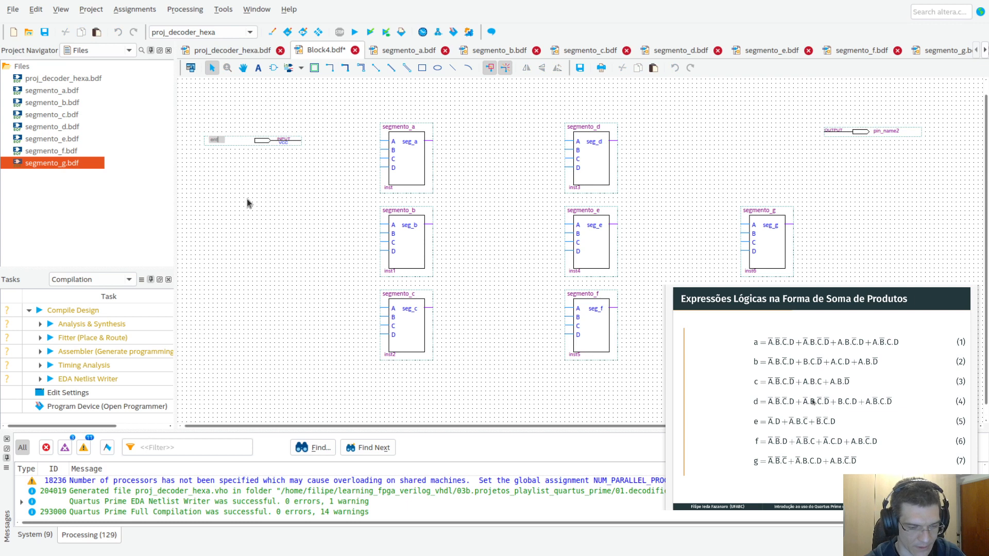
pyautogui.press('BackSpace')
pyautogui.press('BackSpace')
pyautogui.press('BackSpace')
pyautogui.press('BackSpace')
pyautogui.press('BackSpace')
pyautogui.press('BackSpace')
pyautogui.press('BackSpace')
pyautogui.write('Entradas')
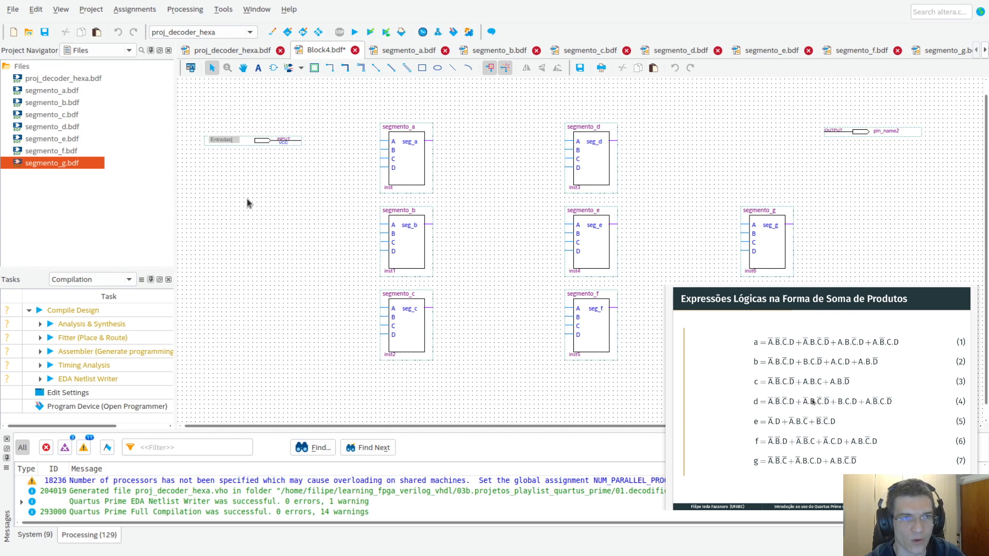
pyautogui.write('[3..')
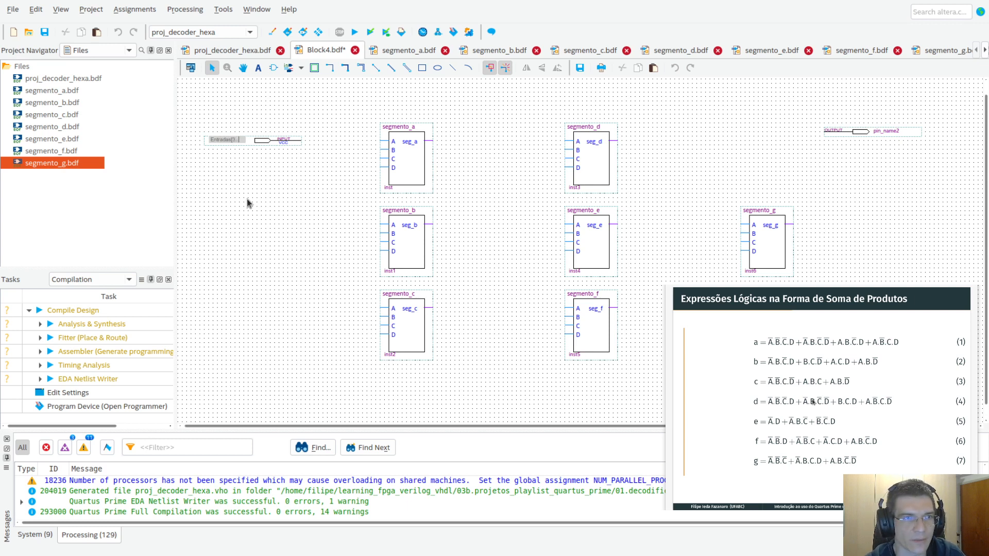
pyautogui.write('0]')
pyautogui.press('Return')
pyautogui.click(247, 196)
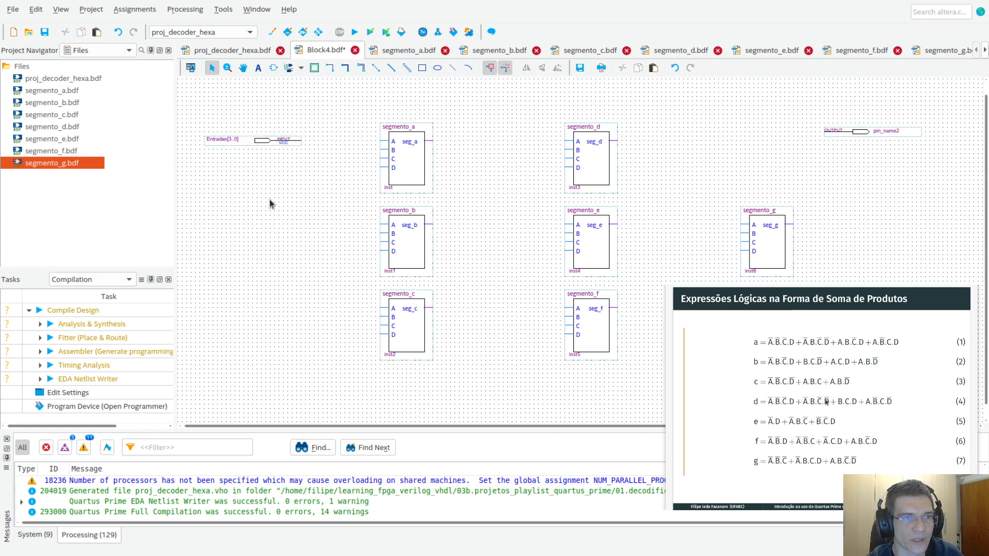
# Draw a short bus line out of the Entradas[3..0] input pin and undo it
pyautogui.keyDown('ctrl'); pyautogui.scroll(5, 270, 199); pyautogui.keyUp('ctrl')
pyautogui.scroll(3, 288, 232)
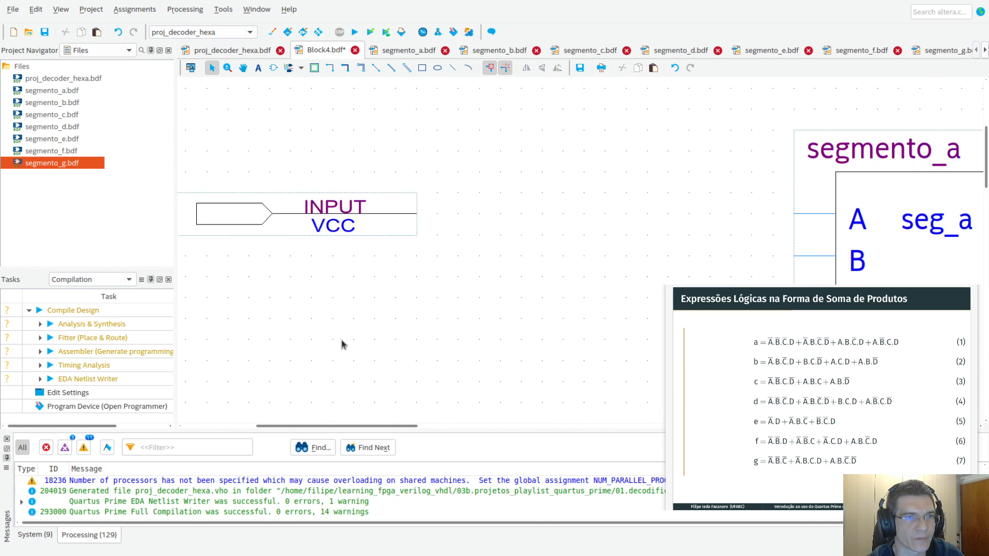
pyautogui.moveTo(334, 430); pyautogui.dragTo(260, 431)
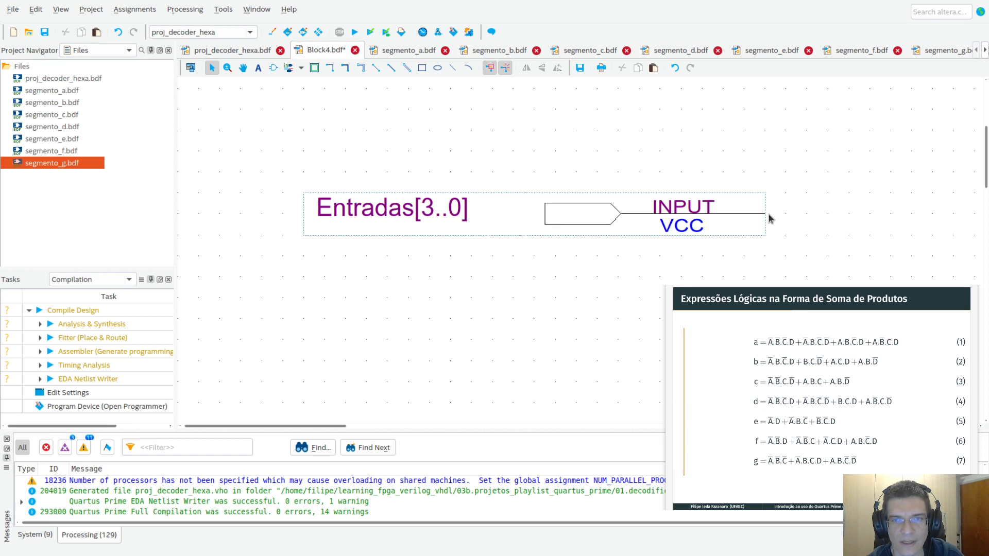
pyautogui.moveTo(766, 213); pyautogui.dragTo(869, 213)
pyautogui.click(823, 252)
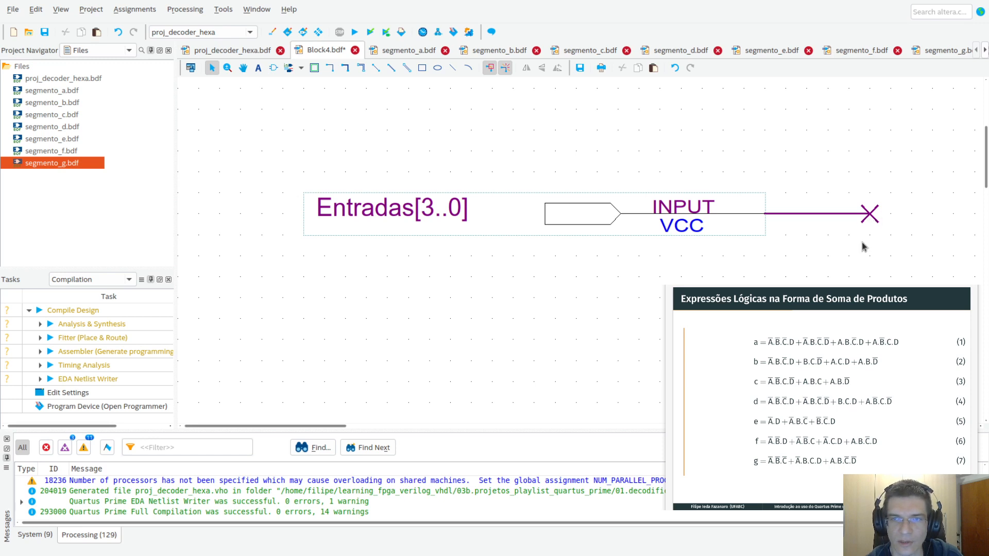
pyautogui.hotkey('ctrl', 'z')
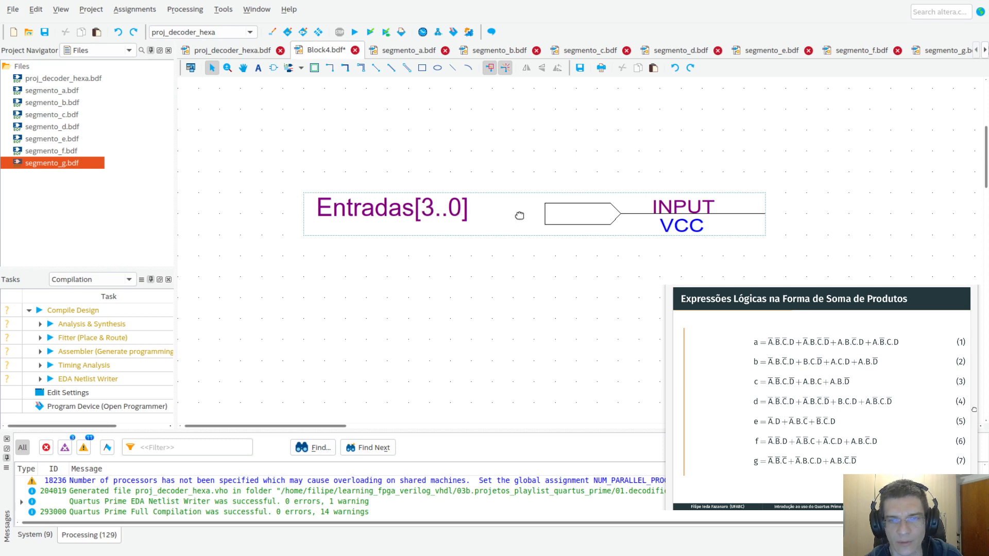
# Reverse the input pin's bus range so that its name reads Entradas[0..3]
pyautogui.doubleClick(425, 212)
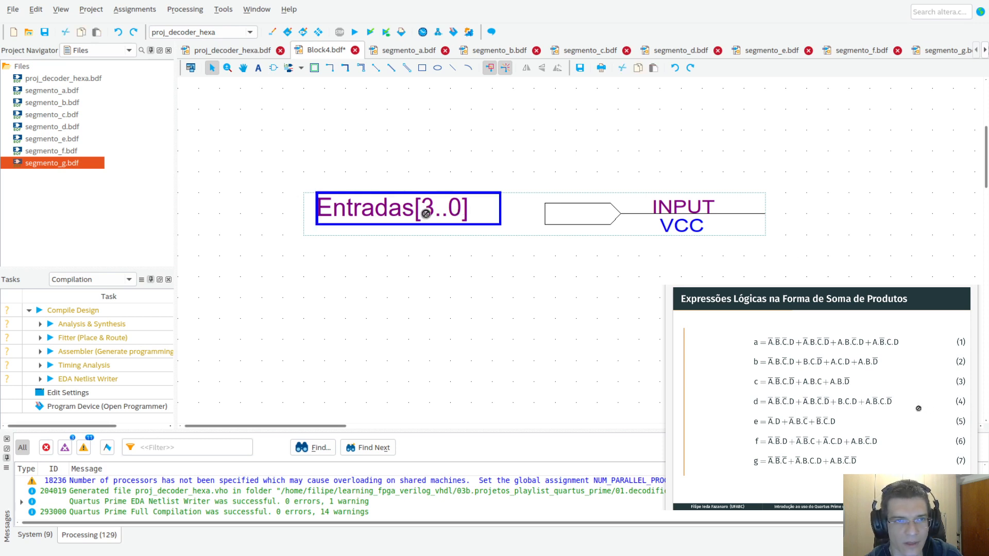
pyautogui.press('End')
pyautogui.press('Left')
pyautogui.press('Left')
pyautogui.press('Left')
pyautogui.press('Left')
pyautogui.press('Left')
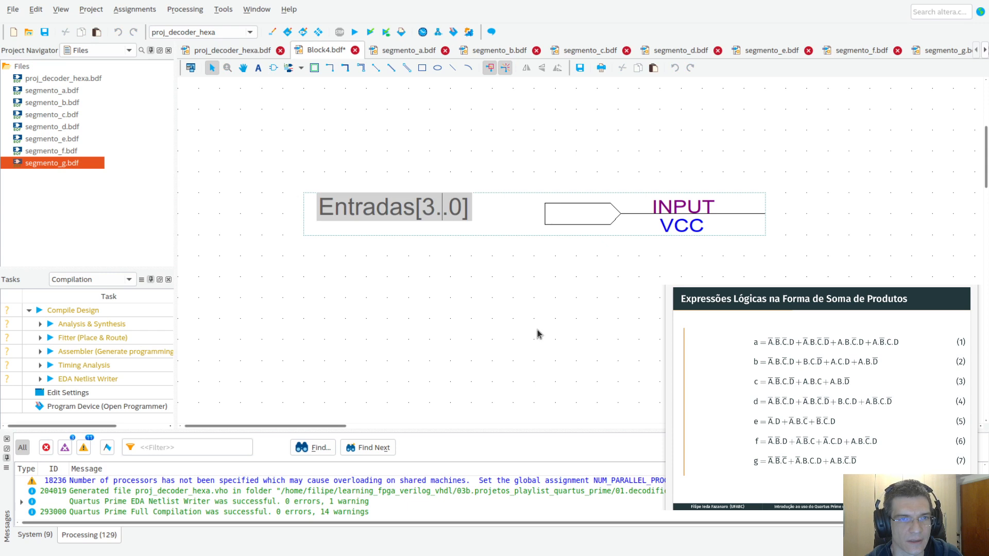
pyautogui.hotkey('shift', 'Right')
pyautogui.hotkey('shift', 'Right')
pyautogui.hotkey('shift', 'Right')
pyautogui.hotkey('shift', 'Right')
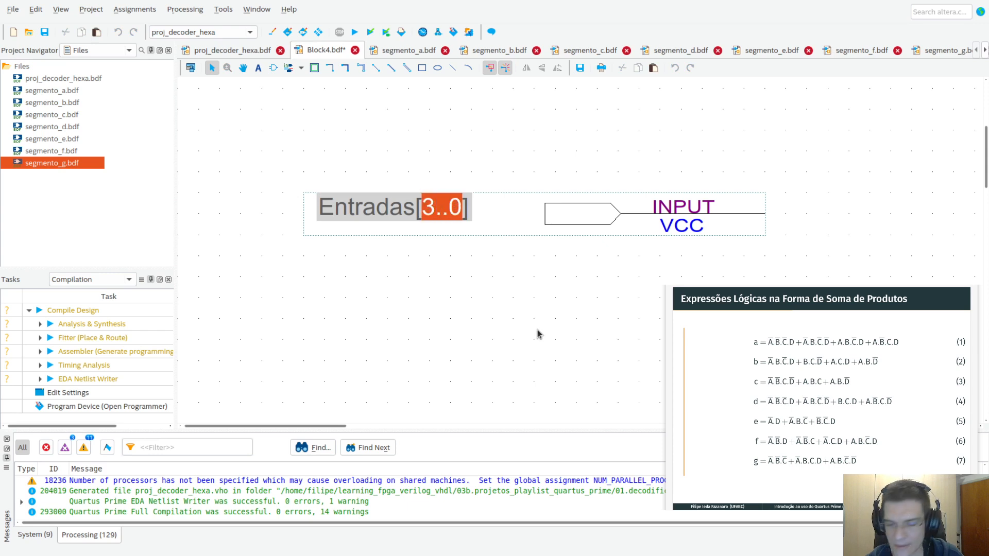
pyautogui.write('0..3')
pyautogui.press('Escape')
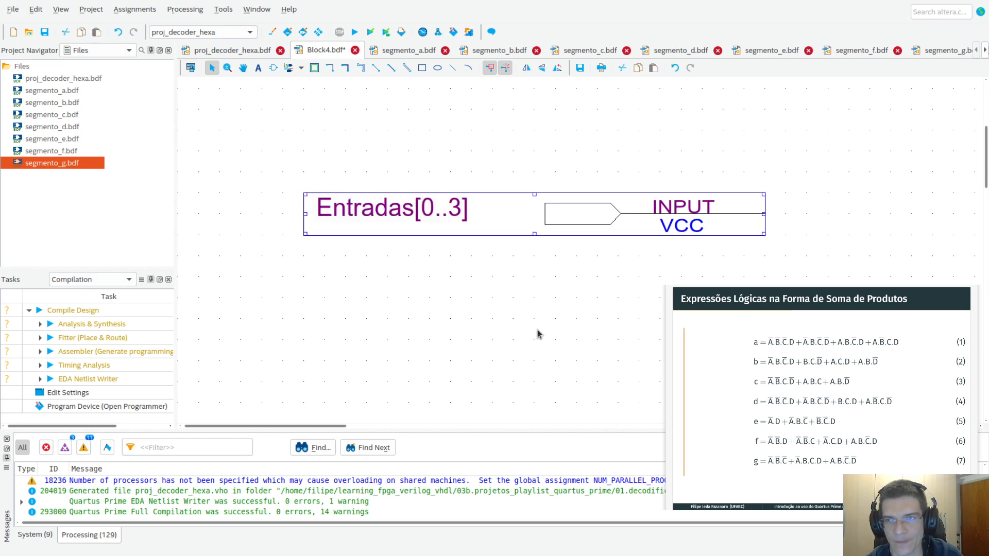
# Set the input pin's bus range back to Entradas[3..0]
pyautogui.doubleClick(441, 212)
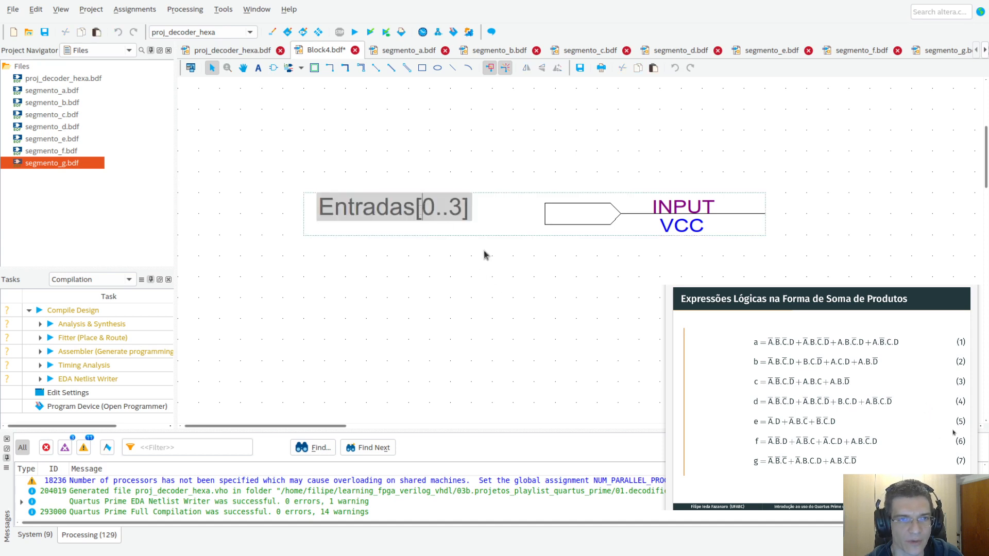
pyautogui.hotkey('shift', 'Right')
pyautogui.hotkey('shift', 'Right')
pyautogui.hotkey('shift', 'Right')
pyautogui.hotkey('shift', 'Right')
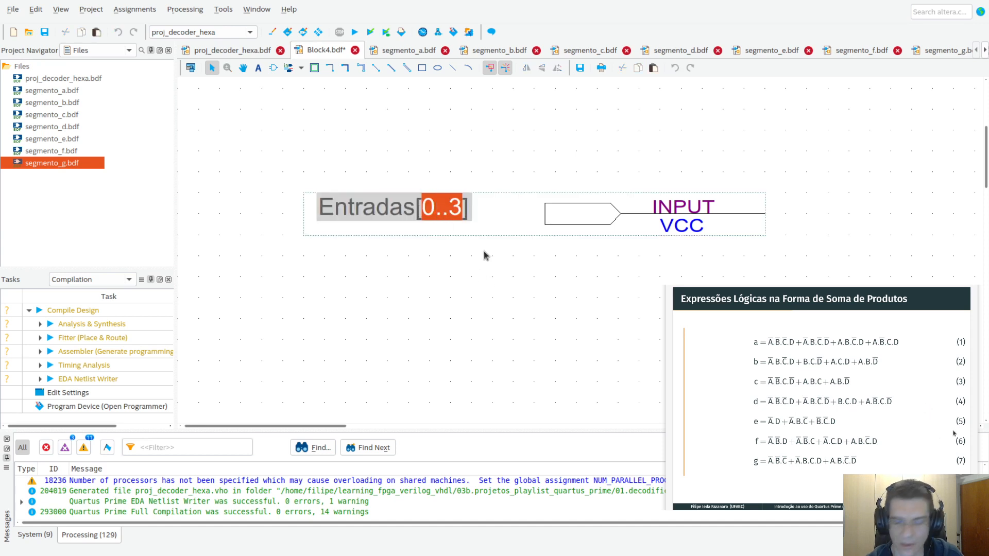
pyautogui.write('3..0')
pyautogui.press('Escape')
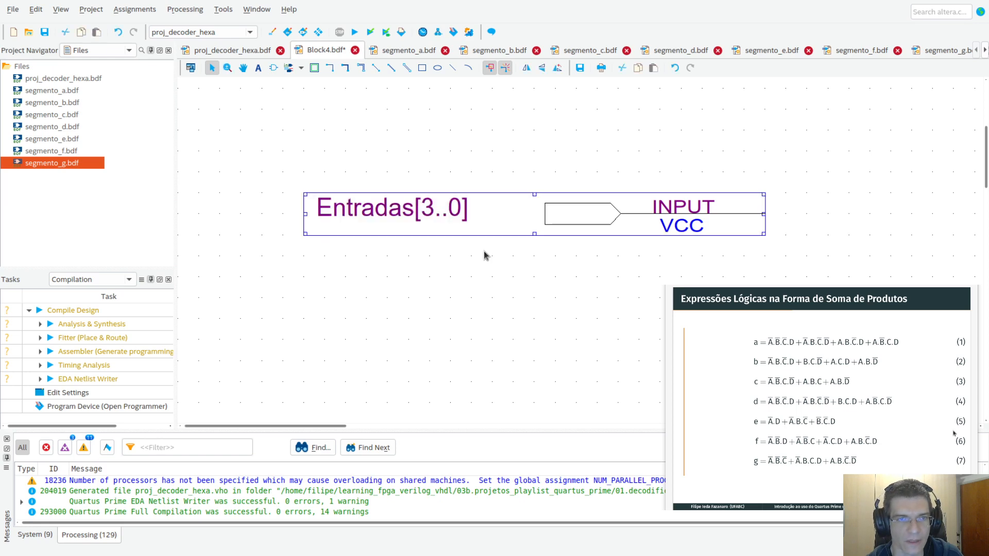
pyautogui.click(528, 345)
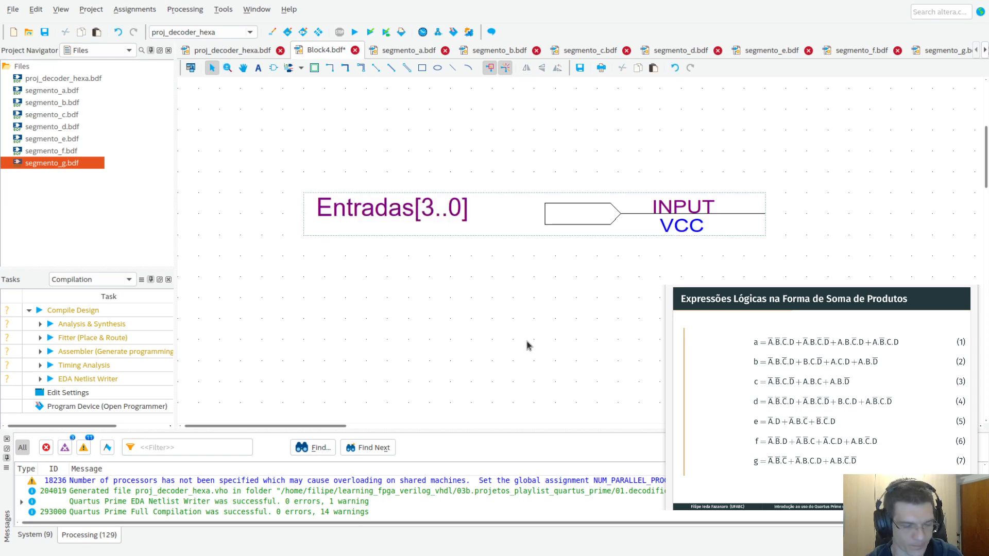
# Rename the output pin as Saidas[6..0]
pyautogui.keyDown('ctrl'); pyautogui.scroll(-5, 528, 346); pyautogui.keyUp('ctrl')
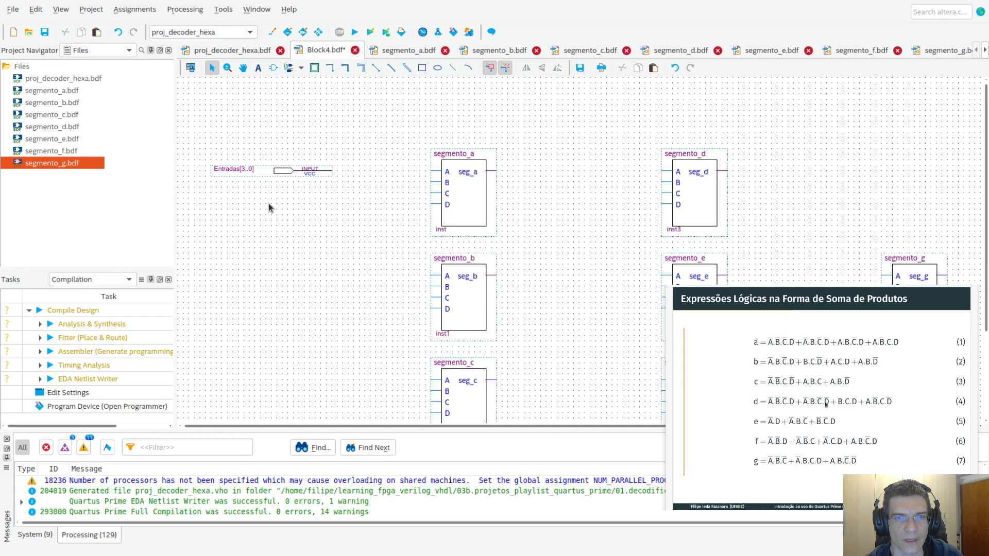
pyautogui.click(897, 143)
pyautogui.doubleClick(896, 143)
pyautogui.write('Saidas[')
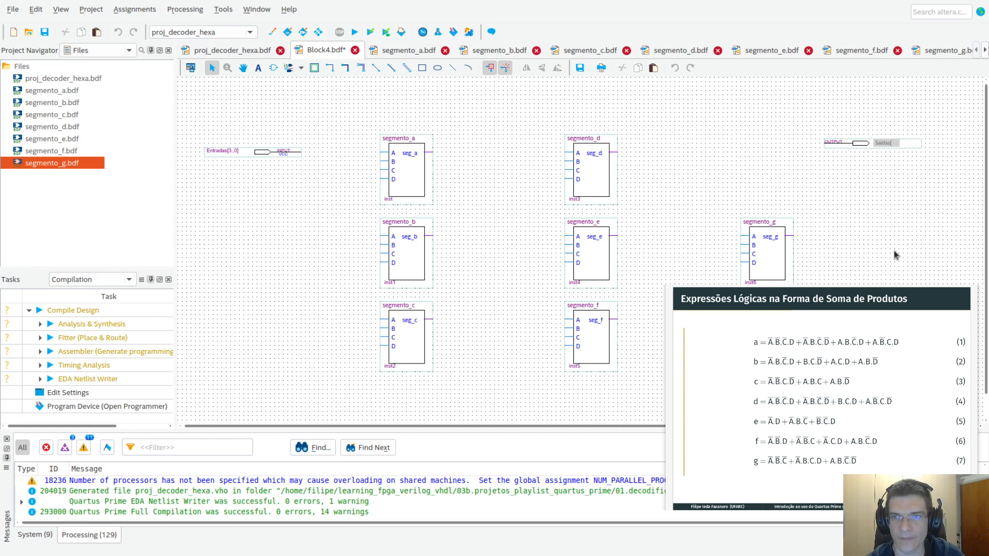
pyautogui.keyDown('ctrl'); pyautogui.scroll(4, 894, 251); pyautogui.keyUp('ctrl')
pyautogui.scroll(6, 898, 244)
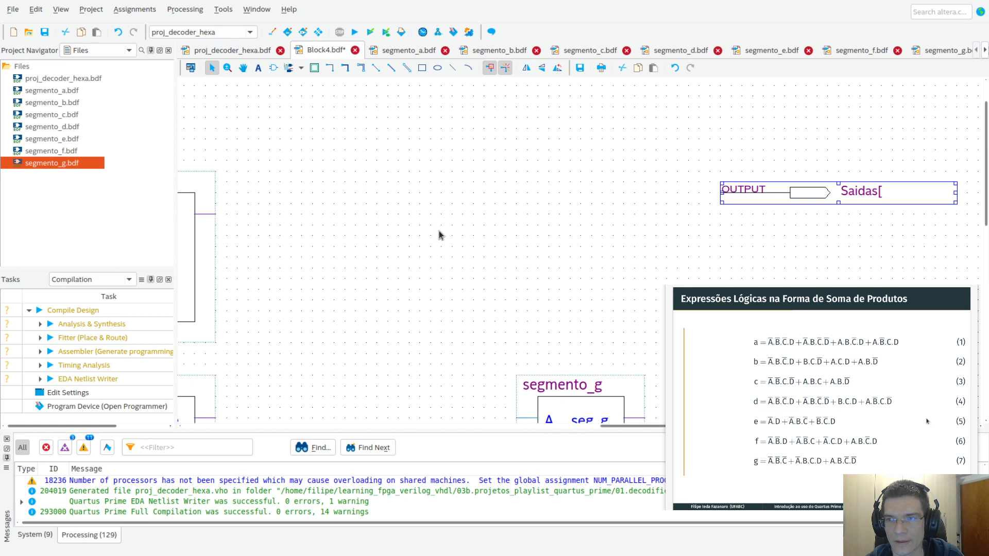
pyautogui.click(869, 197)
pyautogui.click(870, 195)
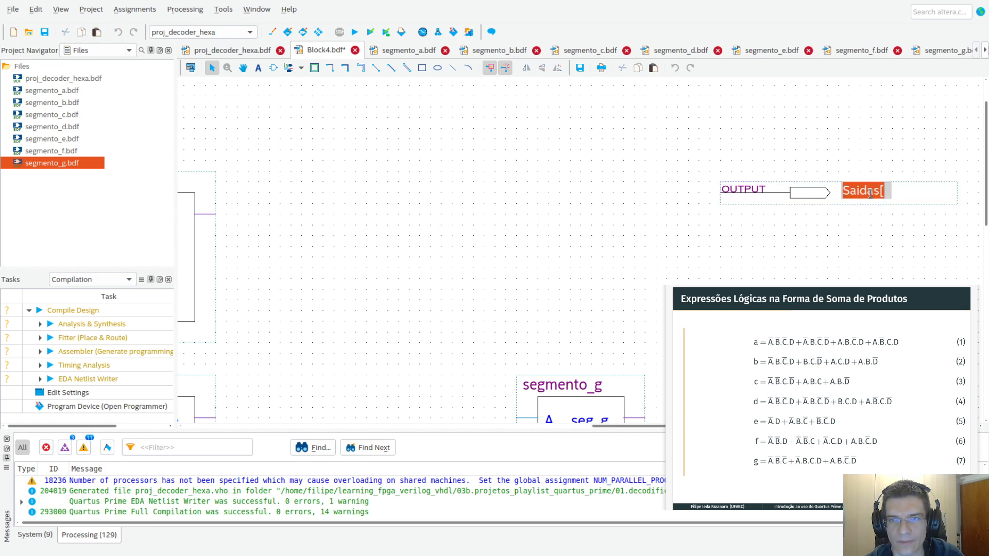
pyautogui.press('Right')
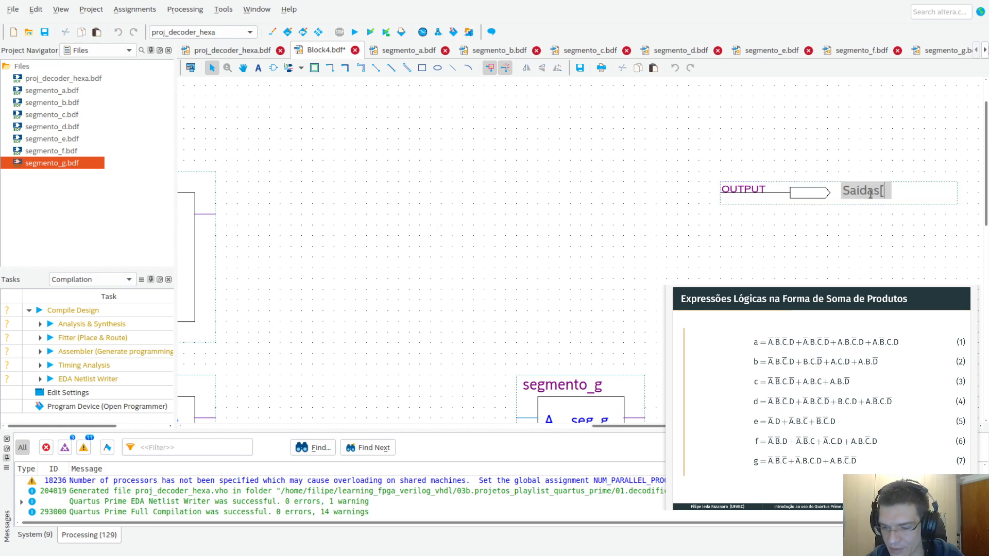
pyautogui.write('6..0')
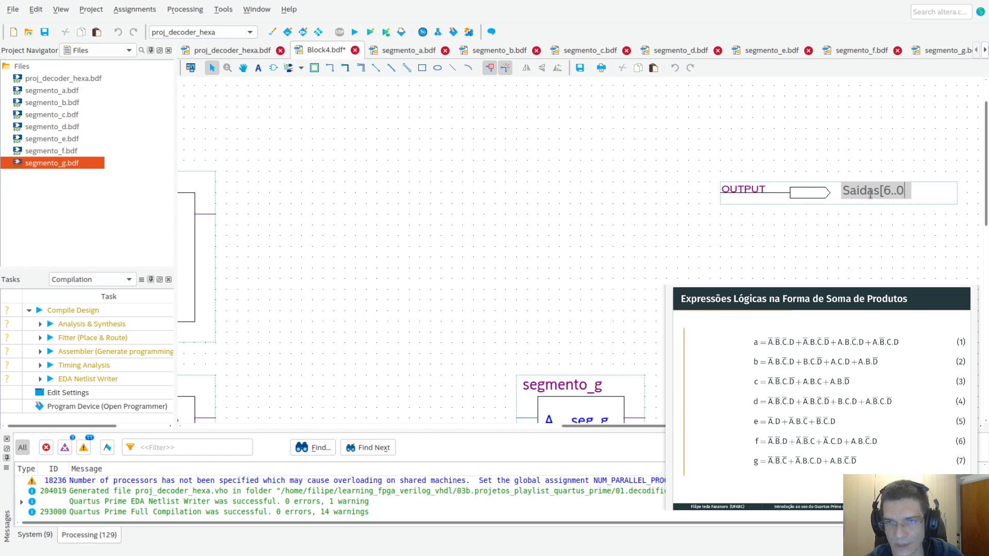
pyautogui.write(']')
pyautogui.press('Return')
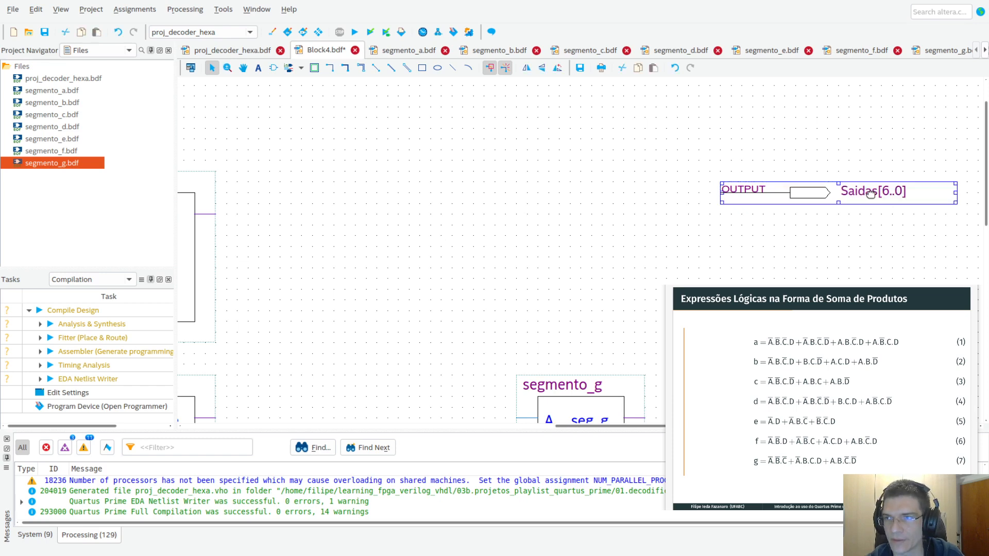
# Shift the Entradas[3..0] input pin slightly further away from the segmento_a block
pyautogui.click(728, 237)
pyautogui.keyDown('ctrl'); pyautogui.scroll(-4, 728, 237); pyautogui.keyUp('ctrl')
pyautogui.keyDown('ctrl'); pyautogui.scroll(-1, 728, 162); pyautogui.keyUp('ctrl')
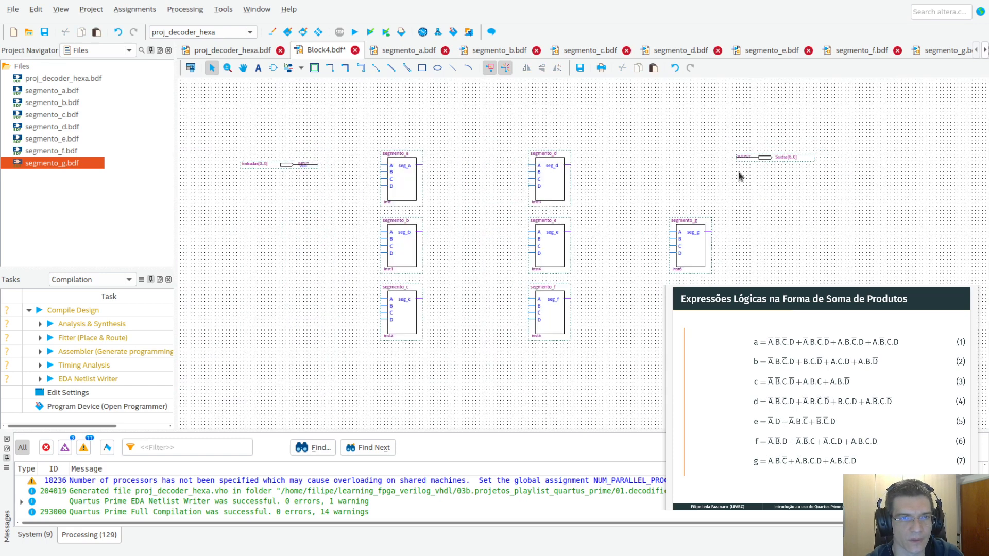
pyautogui.keyDown('ctrl'); pyautogui.scroll(1, 739, 173); pyautogui.keyUp('ctrl')
pyautogui.moveTo(537, 426); pyautogui.dragTo(426, 428)
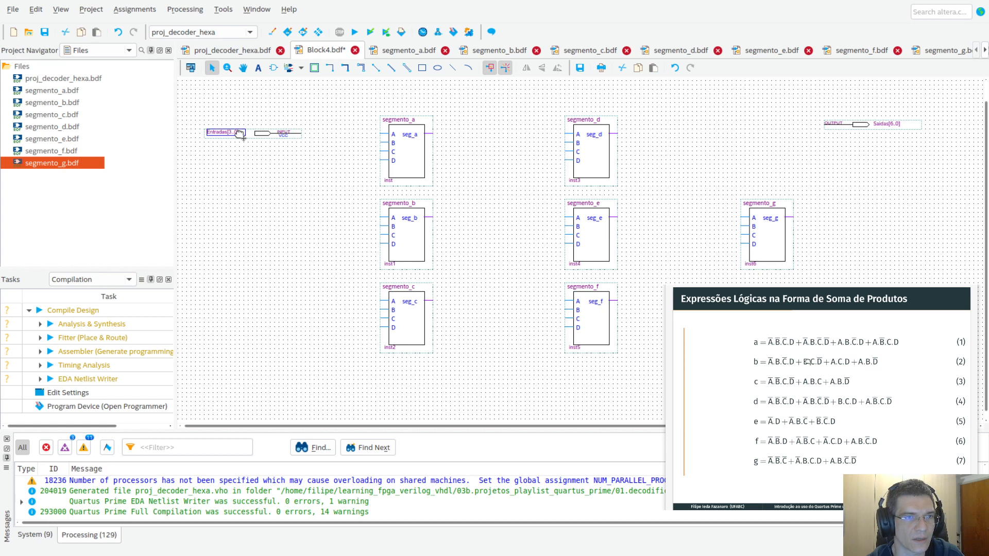
pyautogui.moveTo(240, 133); pyautogui.dragTo(236, 133)
pyautogui.click(272, 237)
# Draw a wire out of segmento_a's A input, delete the stray wire on input B, and lengthen the A wire towards the input pin
pyautogui.moveTo(380, 134)
pyautogui.mouseDown()
pyautogui.moveTo(340, 132)
pyautogui.moveTo(349, 143)
pyautogui.moveTo(340, 142)
pyautogui.mouseUp()
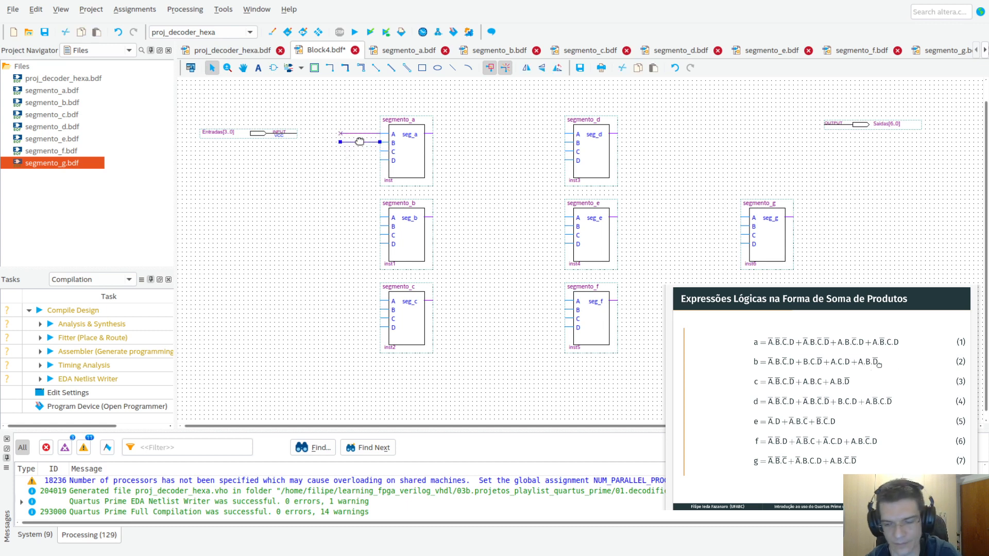
pyautogui.press('Delete')
pyautogui.click(362, 133)
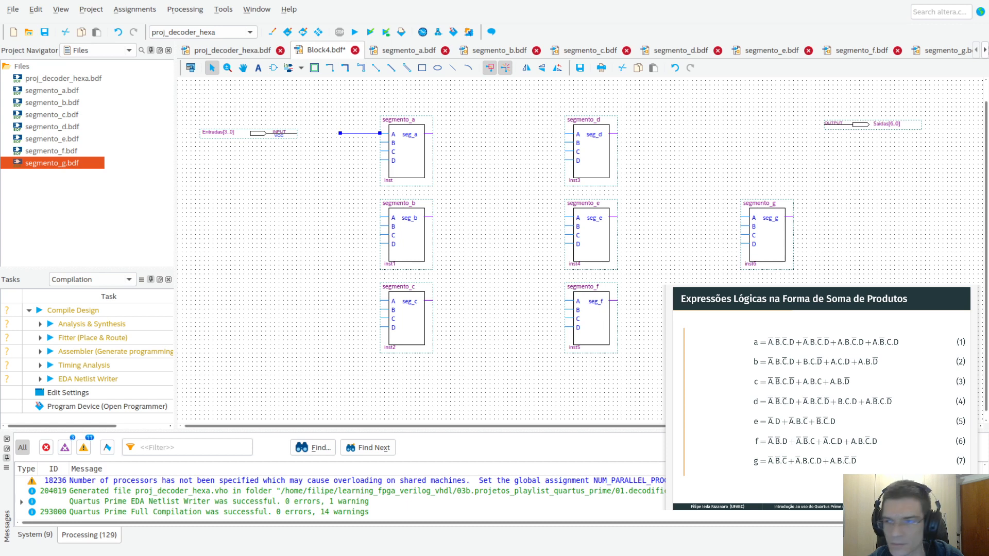
pyautogui.click(433, 116)
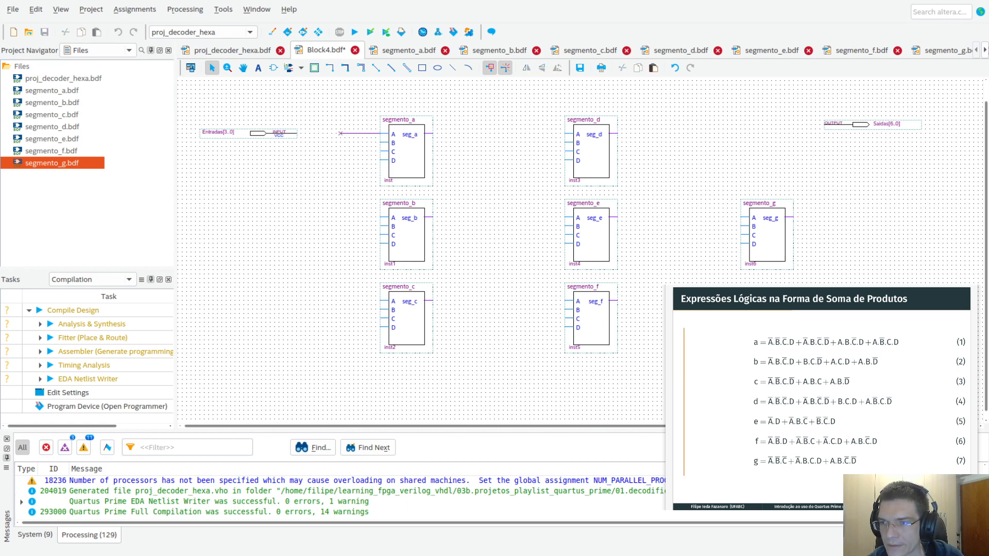
pyautogui.click(363, 134)
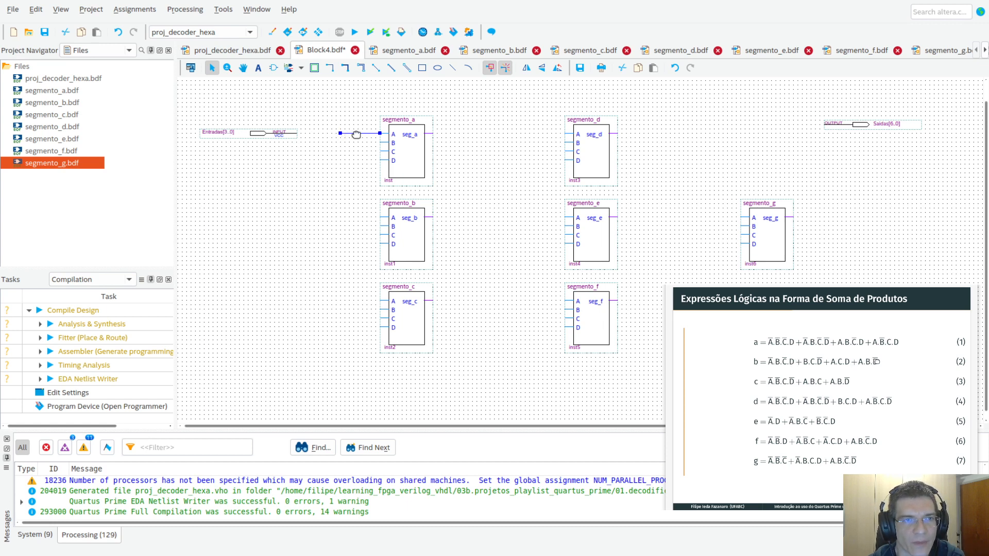
pyautogui.moveTo(340, 133); pyautogui.dragTo(327, 133)
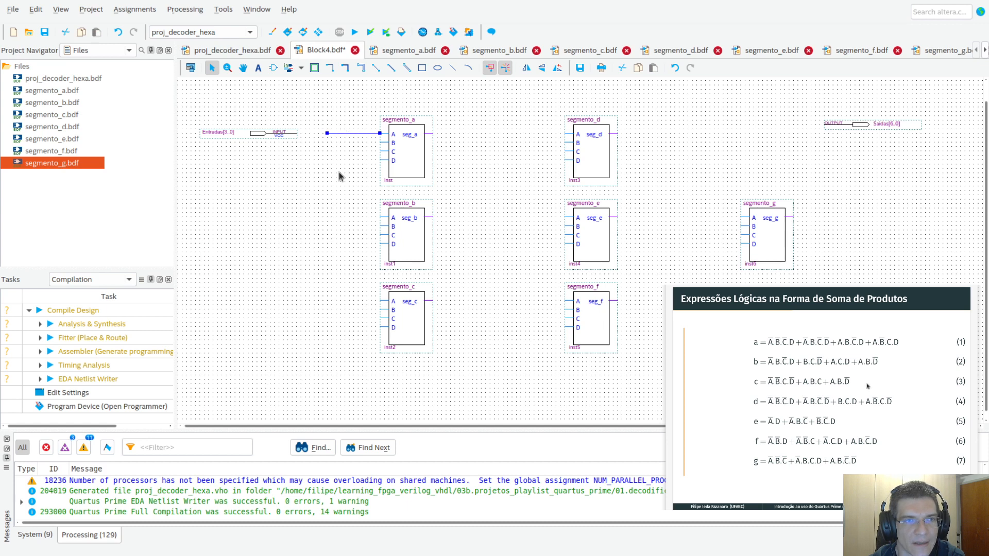
# Name segmento_a's A input wire Entradas[3] and nudge the label towards the wire's free end
pyautogui.write('Entradas')
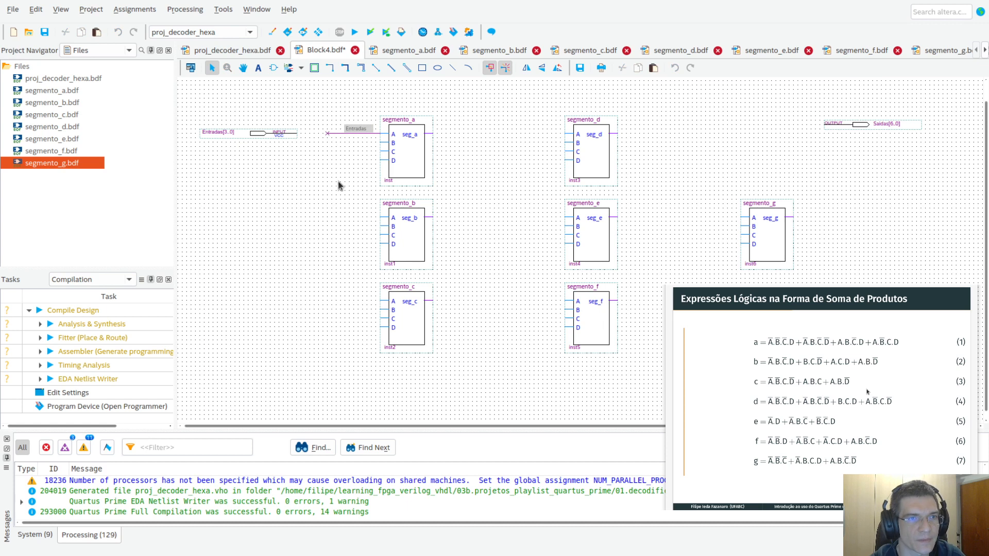
pyautogui.write('[3]')
pyautogui.press('Return')
pyautogui.click(333, 170)
pyautogui.click(355, 128)
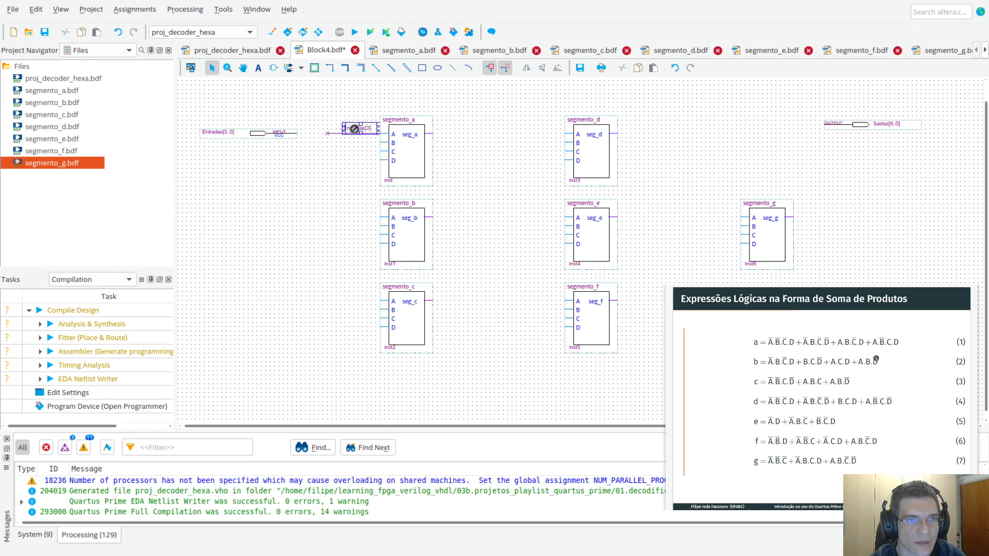
pyautogui.press('Left')
pyautogui.press('Left')
pyautogui.press('Left')
pyautogui.click(363, 152)
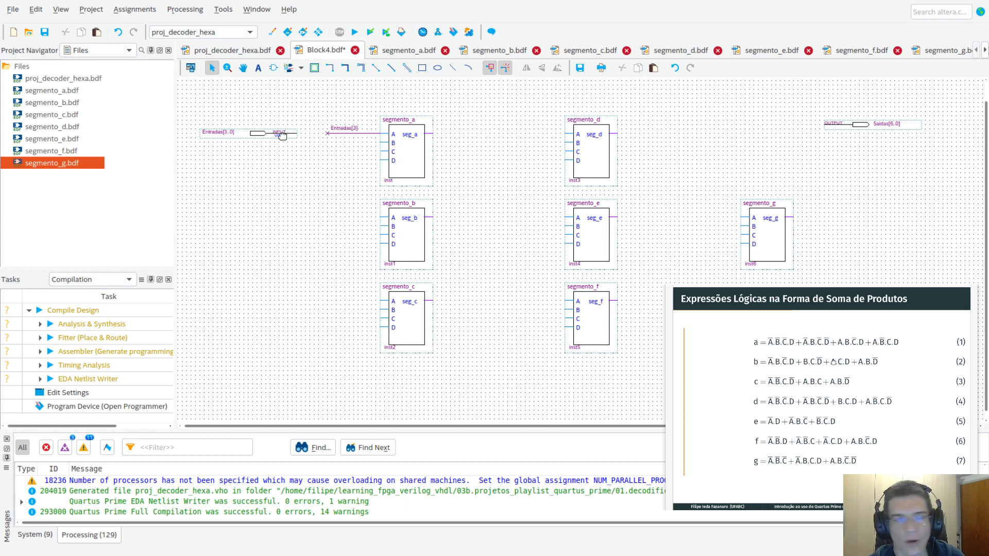
# Copy the labelled Entradas[3] wire onto the B, C and D inputs of segmento_a
pyautogui.moveTo(309, 116); pyautogui.dragTo(387, 139)
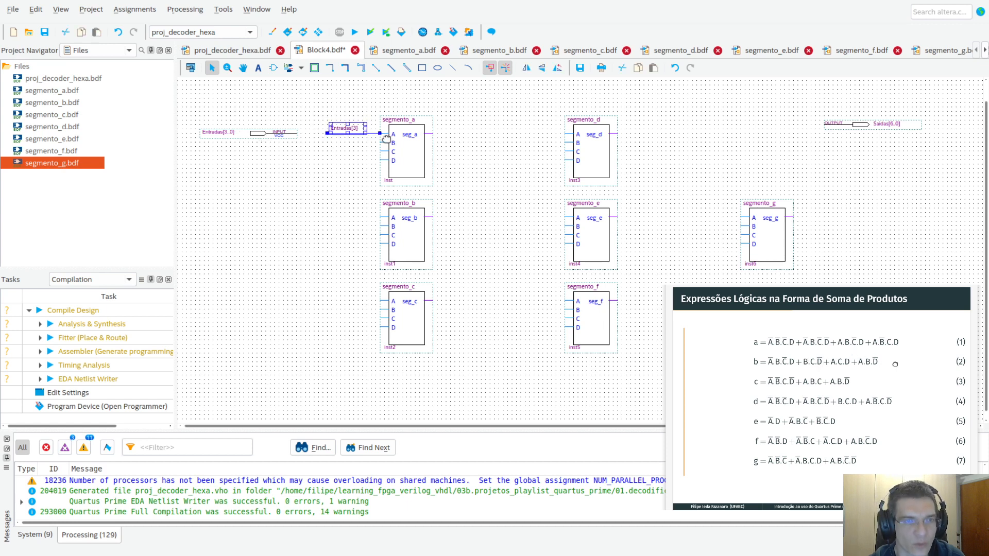
pyautogui.hotkey('ctrl', 'c')
pyautogui.hotkey('ctrl', 'v')
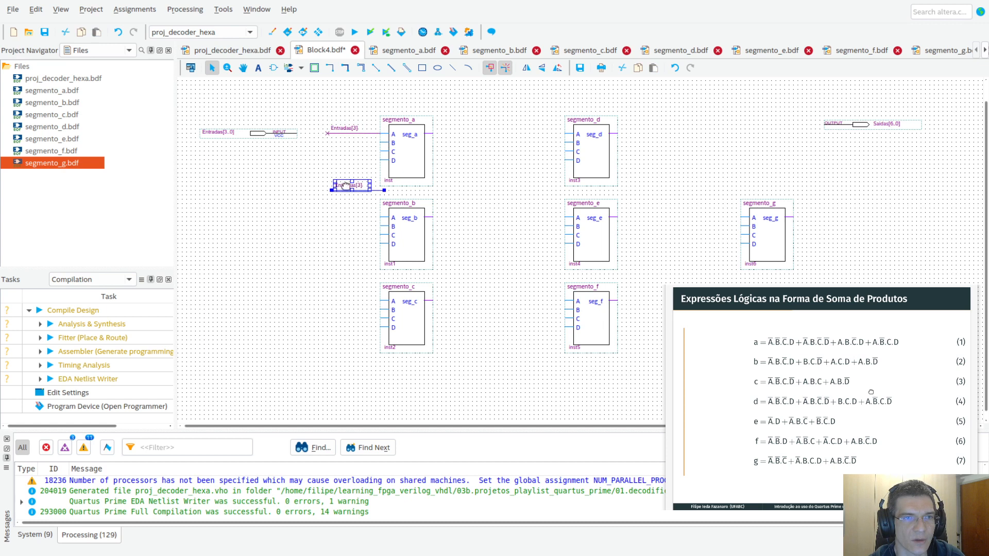
pyautogui.moveTo(376, 192); pyautogui.dragTo(374, 146)
pyautogui.hotkey('ctrl', 'v')
pyautogui.moveTo(394, 174); pyautogui.dragTo(365, 152)
pyautogui.click(353, 190)
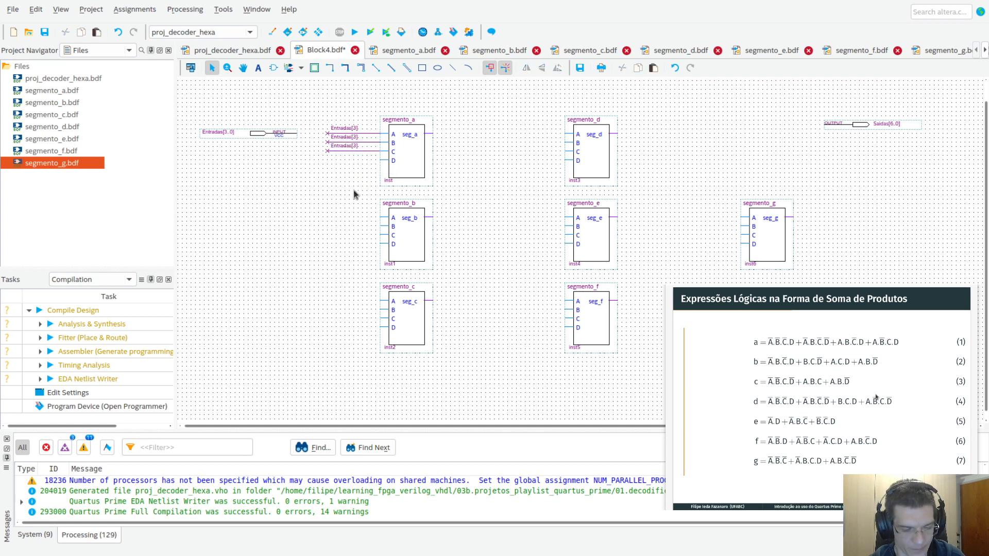
pyautogui.hotkey('ctrl', 'v')
pyautogui.moveTo(385, 203); pyautogui.dragTo(372, 162)
# Rename the wires on segmento_a's B, C and D inputs as Entradas[2], Entradas[1] and Entradas[0]
pyautogui.click(481, 123)
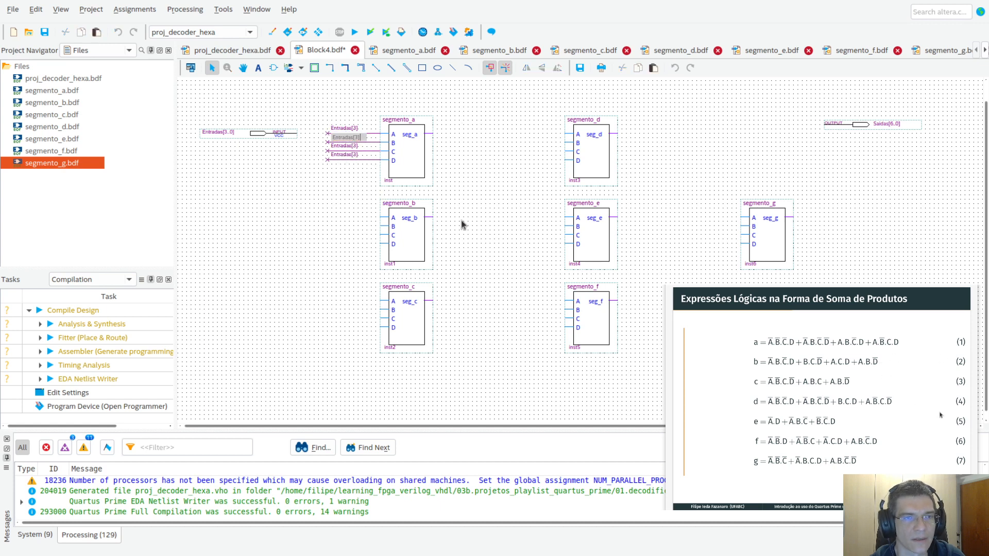
pyautogui.press('Return')
pyautogui.press('Right')
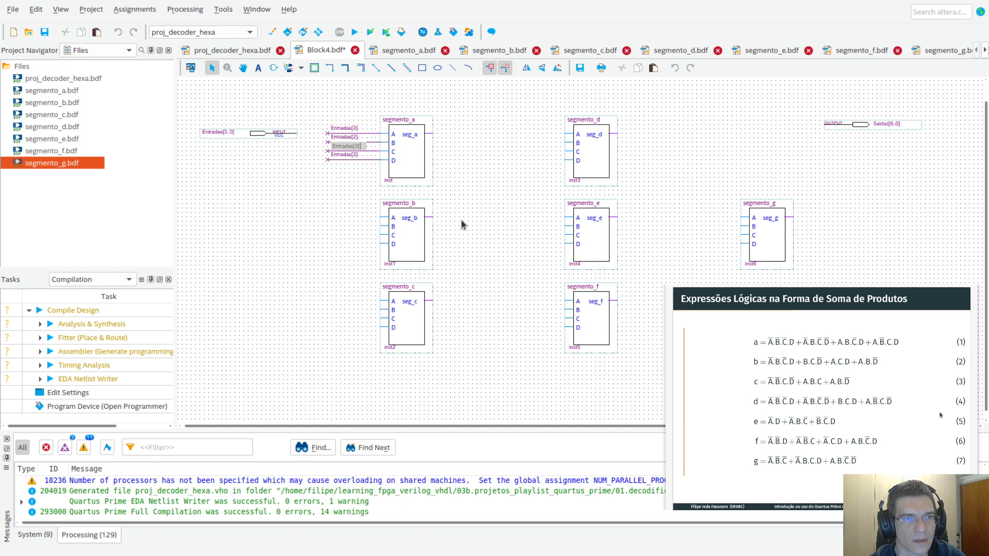
pyautogui.write('1')
pyautogui.press('Return')
pyautogui.press('Right')
pyautogui.press('Left')
pyautogui.press('BackSpace')
pyautogui.write('0')
pyautogui.press('Return')
pyautogui.click(378, 188)
# Copy segmento_a's four labelled input wires onto the inputs of segmento_b and segmento_c
pyautogui.moveTo(320, 113); pyautogui.dragTo(389, 174)
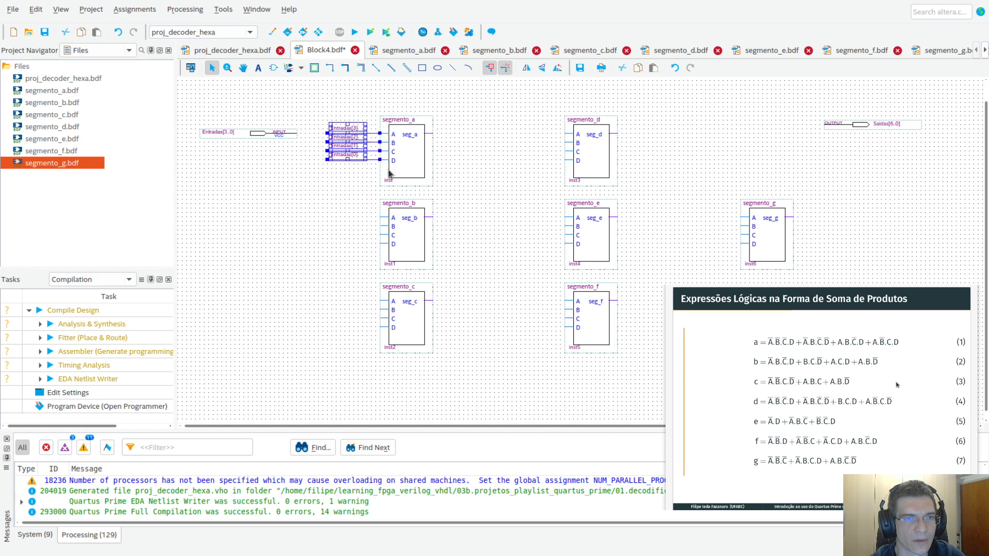
pyautogui.hotkey('ctrl', 'c')
pyautogui.hotkey('ctrl', 'v')
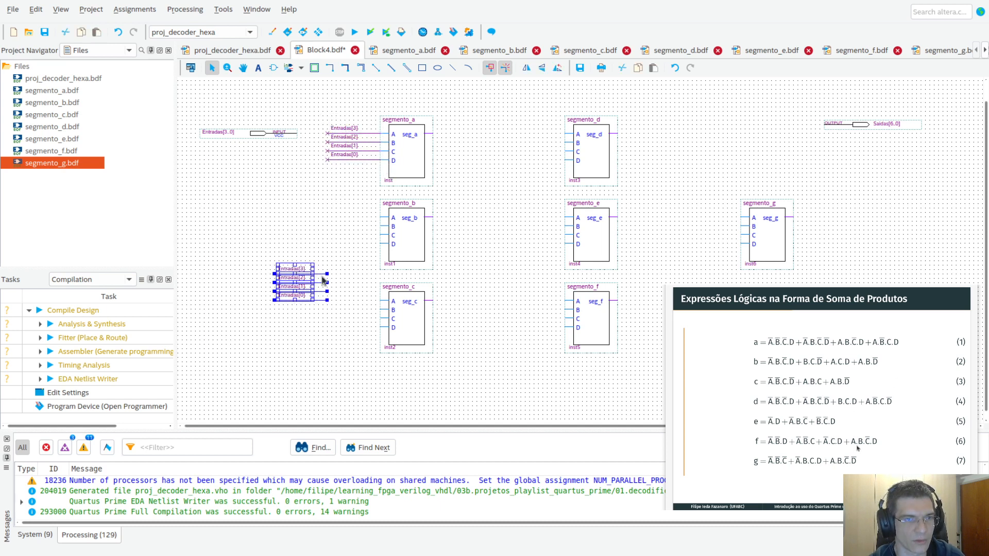
pyautogui.moveTo(319, 274); pyautogui.dragTo(372, 218)
pyautogui.click(249, 260)
pyautogui.hotkey('ctrl', 'v')
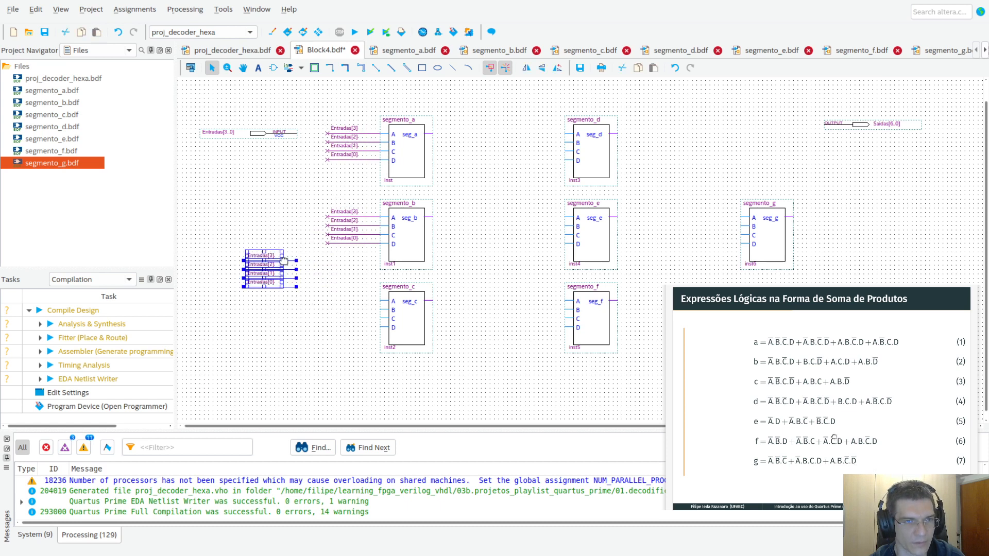
pyautogui.moveTo(310, 280); pyautogui.dragTo(393, 321)
# Paste the four Entradas wires onto the inputs of segmento_d and segmento_e
pyautogui.click(238, 329)
pyautogui.hotkey('ctrl', 'v')
pyautogui.moveTo(281, 344); pyautogui.dragTo(550, 138)
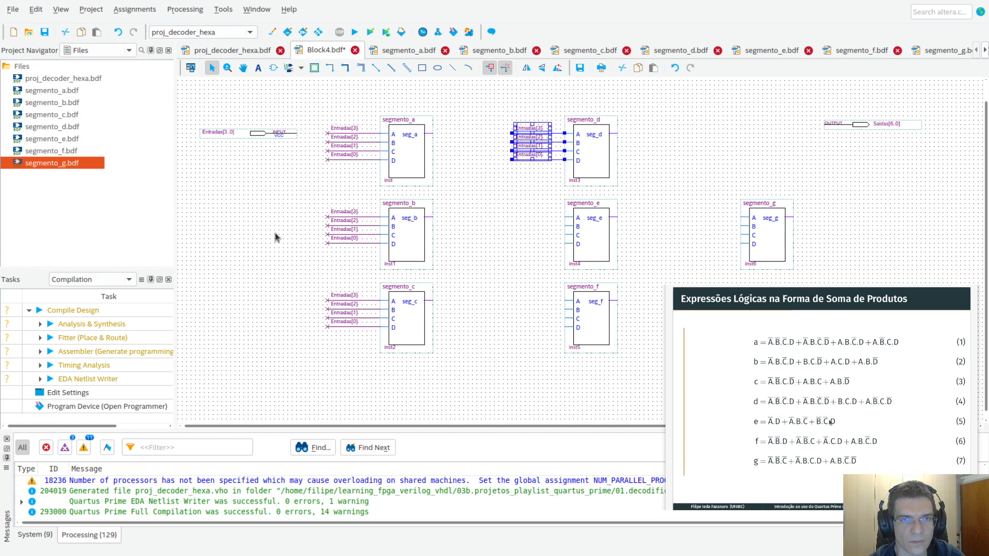
pyautogui.click(243, 267)
pyautogui.hotkey('ctrl', 'v')
pyautogui.moveTo(286, 275); pyautogui.dragTo(555, 218)
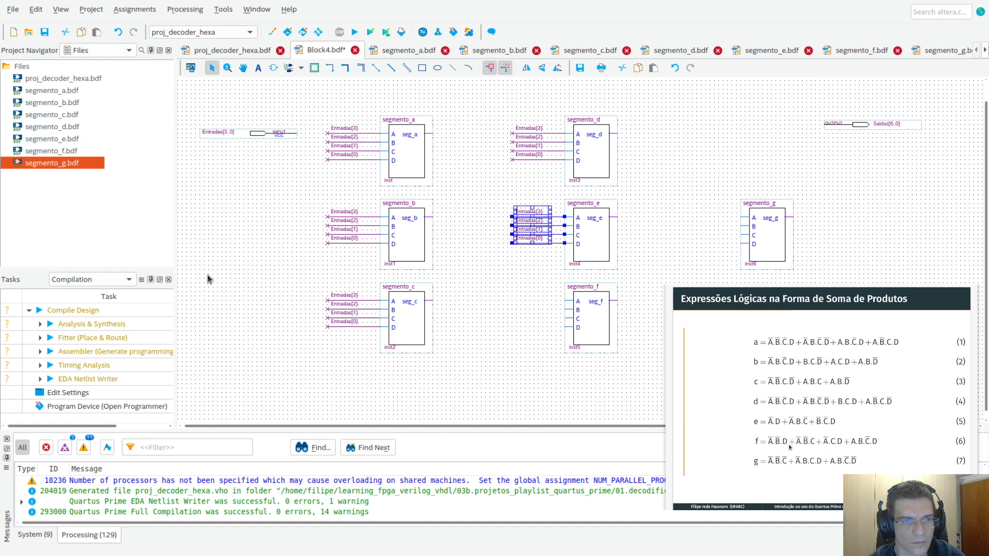
# Paste the four Entradas wires onto the inputs of segmento_f and segmento_g
pyautogui.click(220, 271)
pyautogui.hotkey('ctrl', 'v')
pyautogui.moveTo(267, 282); pyautogui.dragTo(557, 301)
pyautogui.click(237, 235)
pyautogui.hotkey('ctrl', 'v')
pyautogui.moveTo(287, 244); pyautogui.dragTo(736, 218)
pyautogui.click(680, 128)
# Draw a wire out of segmento_a's seg_a output, name it Saidas[0] and nudge its label towards the block
pyautogui.moveTo(435, 134); pyautogui.dragTo(477, 133)
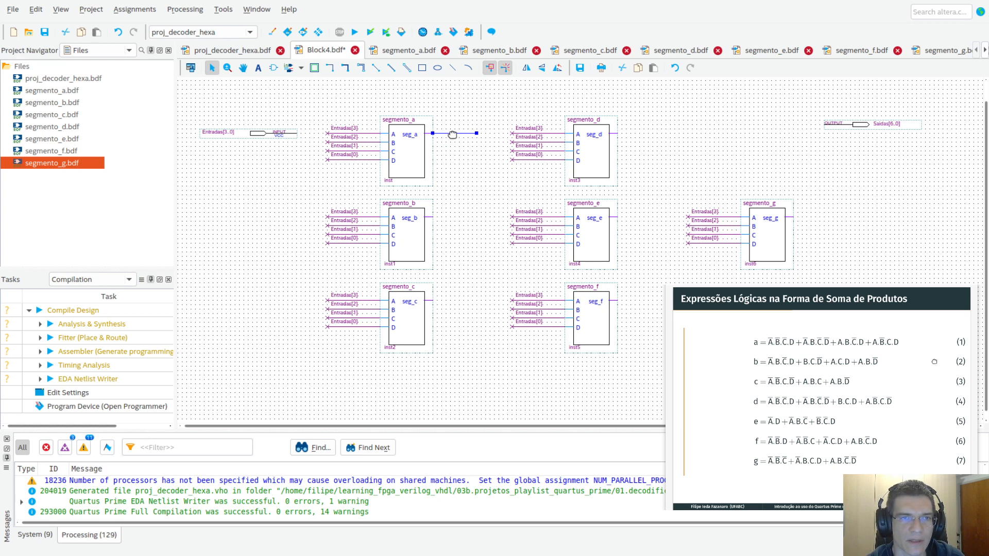
pyautogui.click(462, 191)
pyautogui.write('Saidas')
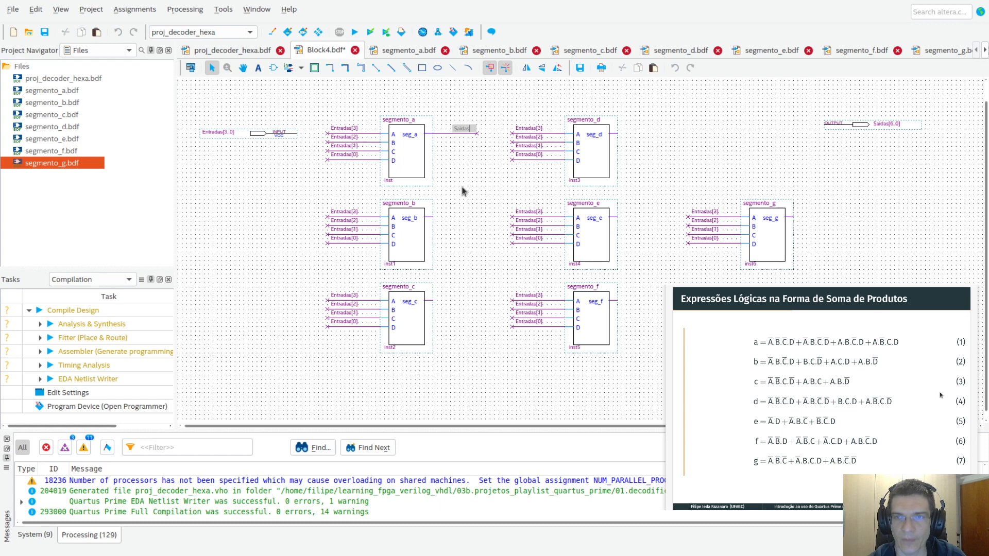
pyautogui.write('[0]')
pyautogui.press('Return')
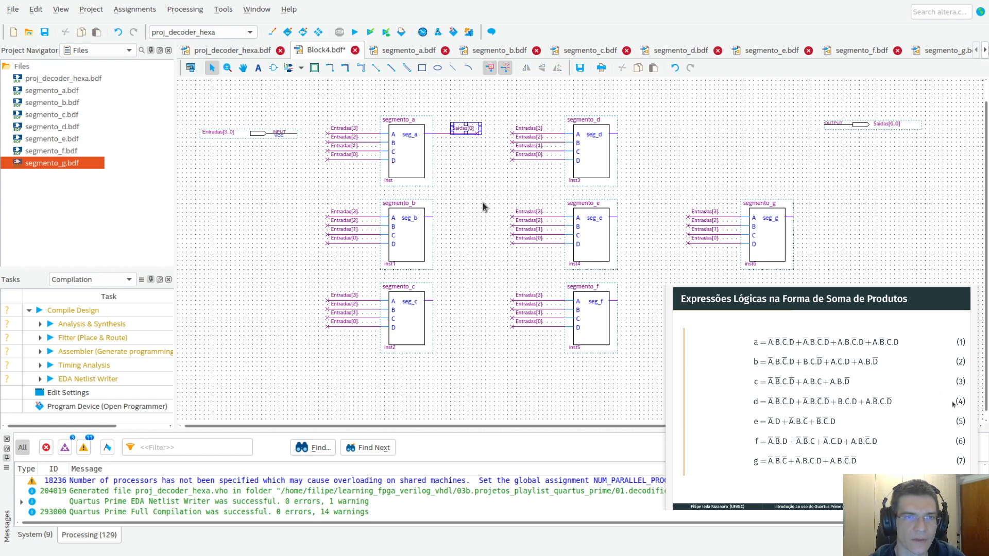
pyautogui.press('Left')
pyautogui.click(484, 202)
# Copy the labelled Saidas[0] wire onto the outputs of segmento_b and segmento_c
pyautogui.moveTo(491, 149); pyautogui.dragTo(427, 113)
pyautogui.hotkey('ctrl', 'c')
pyautogui.hotkey('ctrl', 'v')
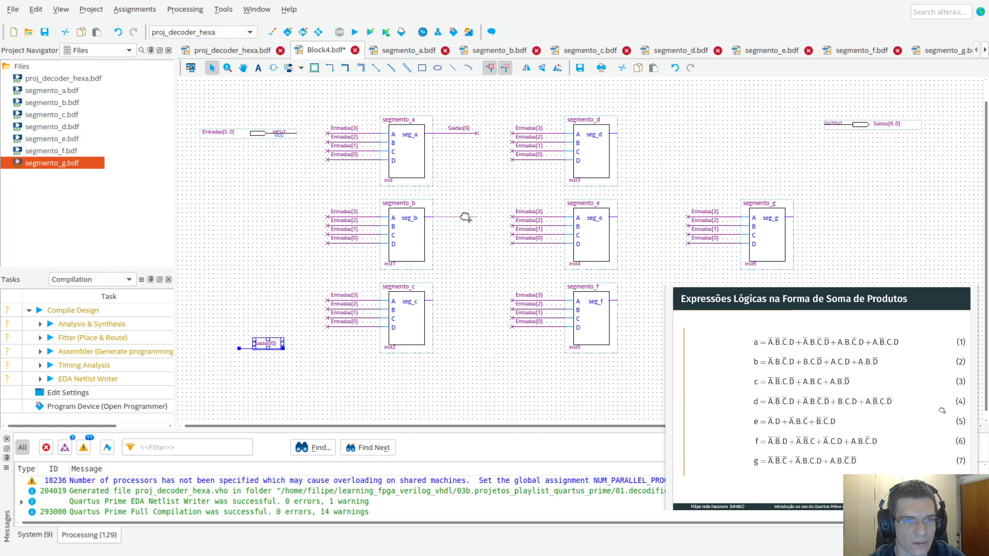
pyautogui.click(468, 216)
pyautogui.click(454, 296)
pyautogui.hotkey('ctrl', 'v')
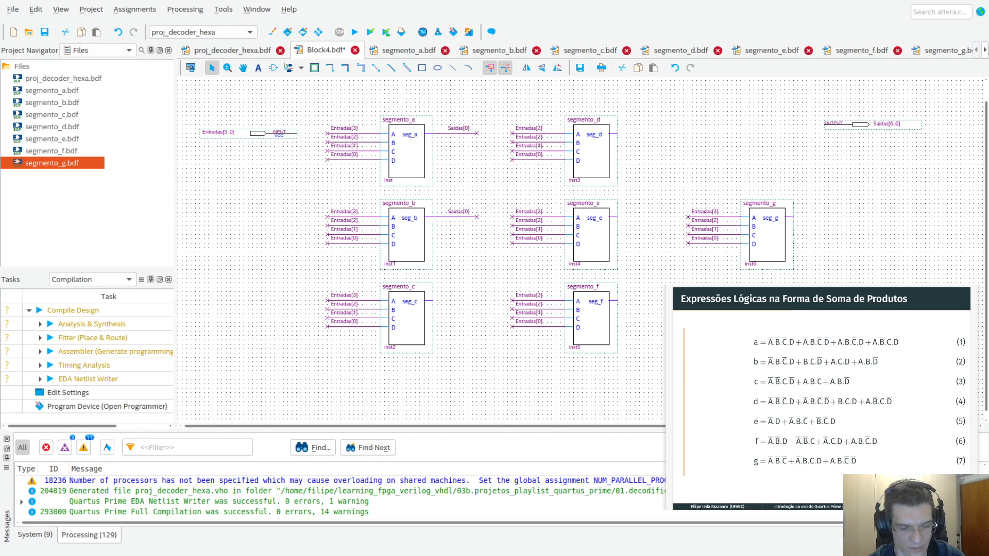
pyautogui.click(451, 303)
# Paste the labelled Saidas[0] wire onto the outputs of segmento_c, segmento_f, segmento_e, segmento_d and segmento_g
pyautogui.click(459, 319)
pyautogui.hotkey('ctrl', 'v')
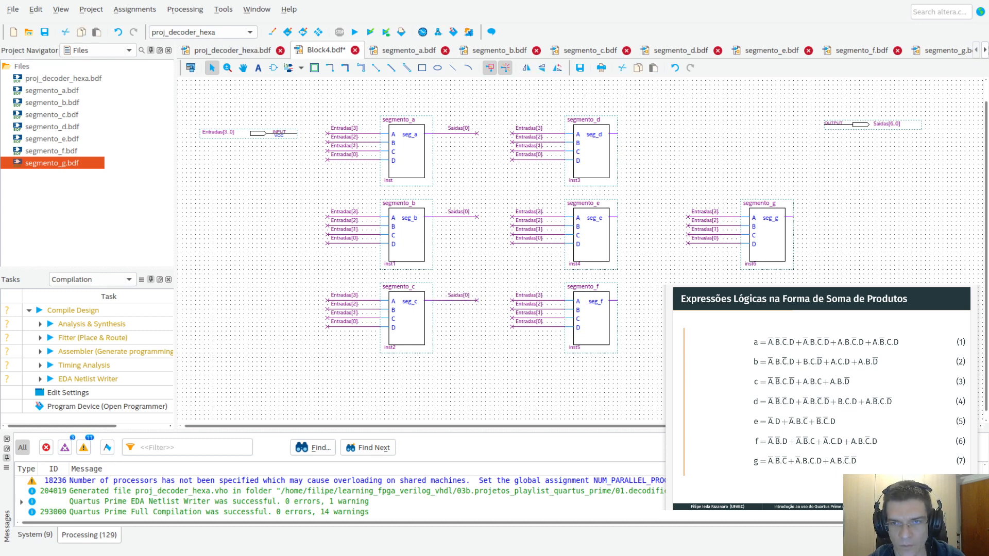
pyautogui.click(639, 301)
pyautogui.click(644, 319)
pyautogui.hotkey('ctrl', 'v')
pyautogui.click(635, 219)
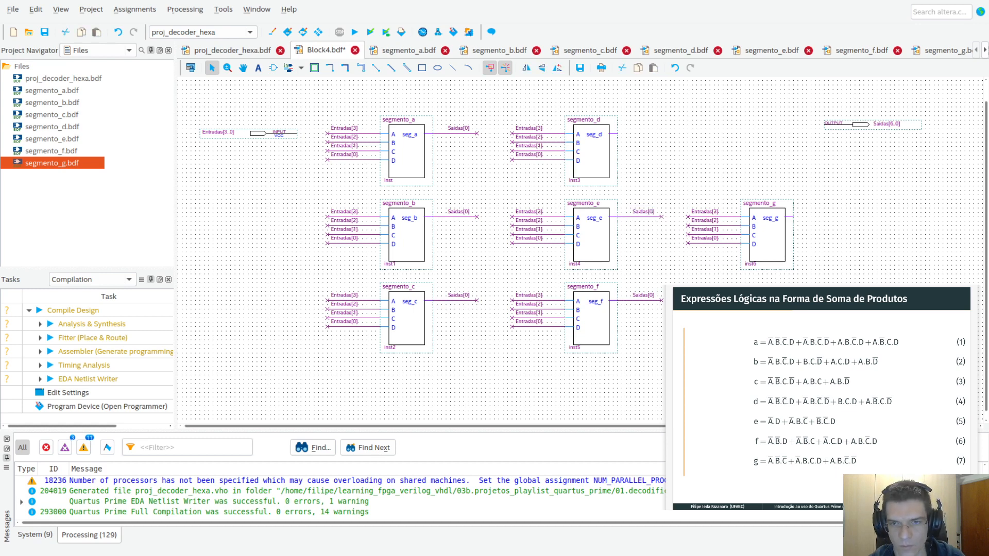
pyautogui.hotkey('ctrl', 'v')
pyautogui.click(636, 135)
pyautogui.hotkey('ctrl', 'v')
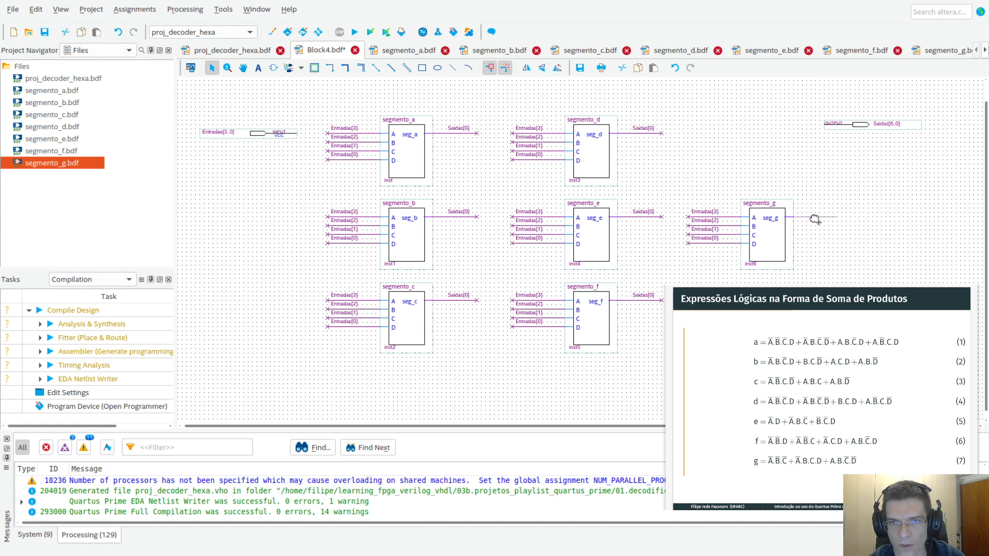
pyautogui.click(812, 218)
# Rename the output wires of segmento_b and segmento_c as Saidas[1] and Saidas[2]
pyautogui.click(459, 128)
pyautogui.press('Return')
pyautogui.press('Right')
pyautogui.press('Return')
pyautogui.press('Delete')
pyautogui.write('2')
pyautogui.press('Return')
pyautogui.press('Escape')
# Rename the output wires of segmento_d and segmento_e as Saidas[3] and Saidas[4]
pyautogui.doubleClick(650, 127)
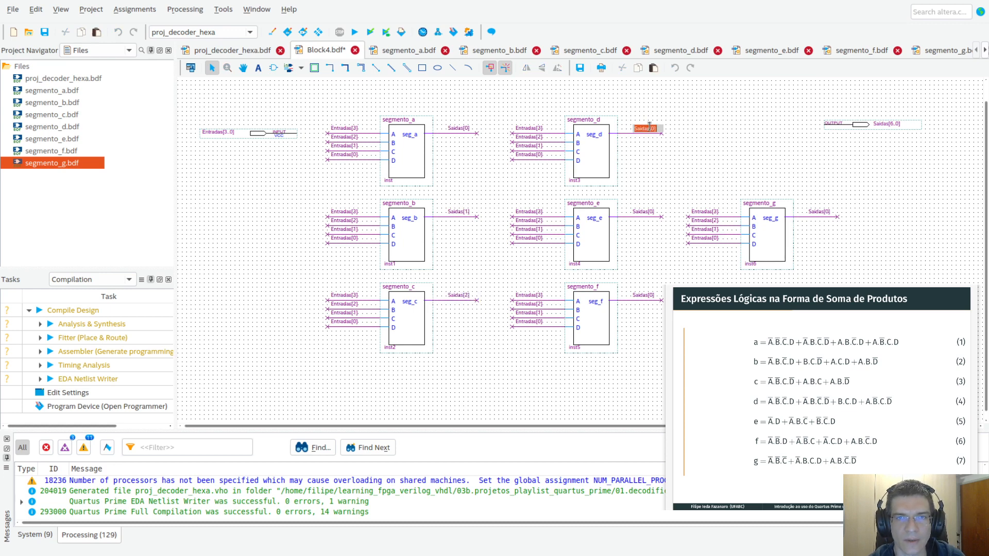
pyautogui.press('Right')
pyautogui.press('Delete')
pyautogui.write('3')
pyautogui.press('Return')
pyautogui.press('Right')
pyautogui.write('4')
pyautogui.press('Return')
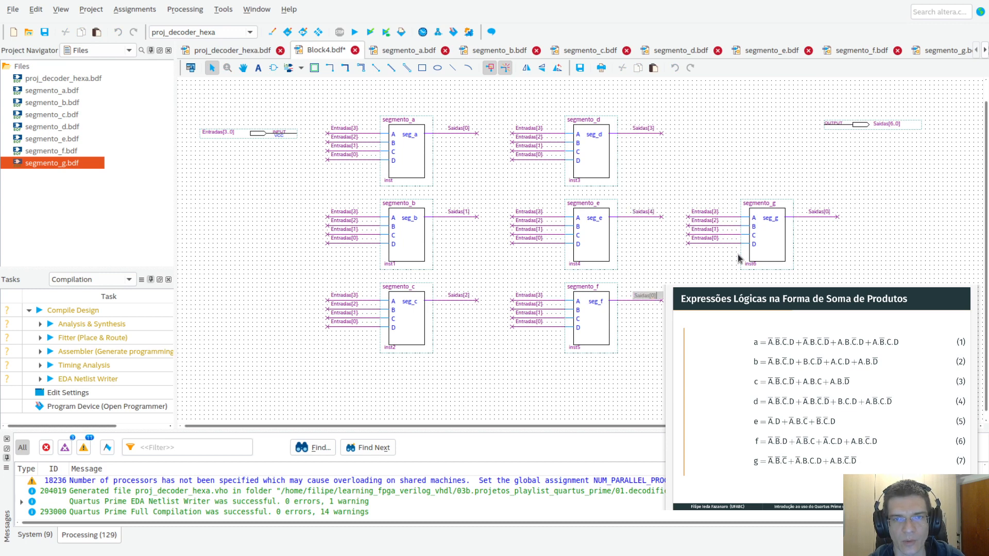
# Rename the output wires of segmento_f and segmento_g as Saidas[5] and Saidas[6]
pyautogui.press('Delete')
pyautogui.write('5')
pyautogui.press('Return')
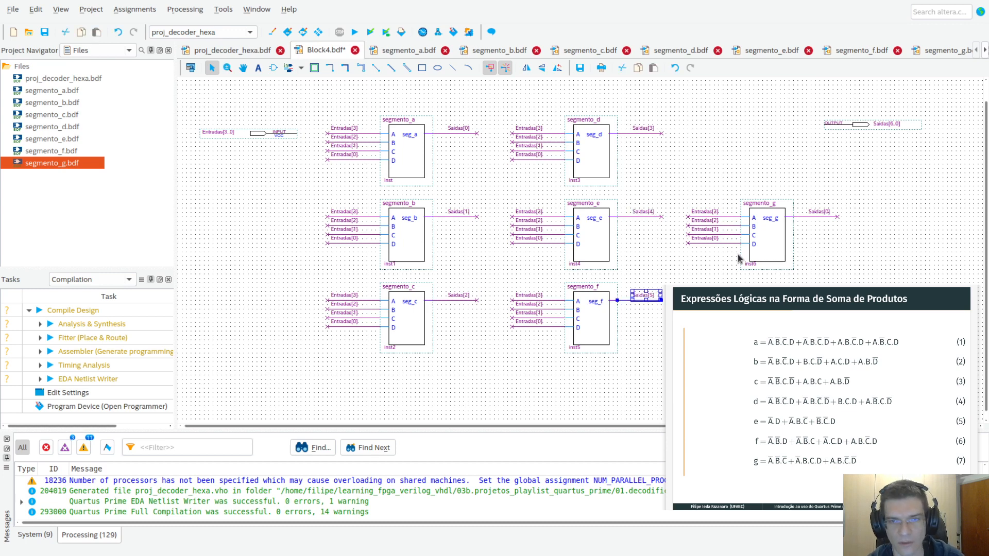
pyautogui.press('Escape')
pyautogui.doubleClick(821, 212)
pyautogui.press('Right')
pyautogui.press('Delete')
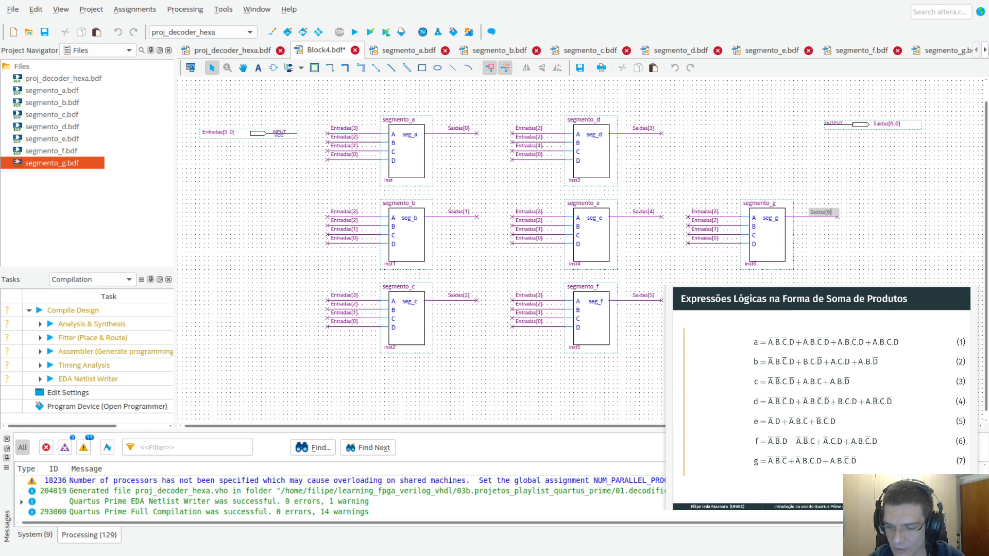
pyautogui.write('6')
pyautogui.press('Return')
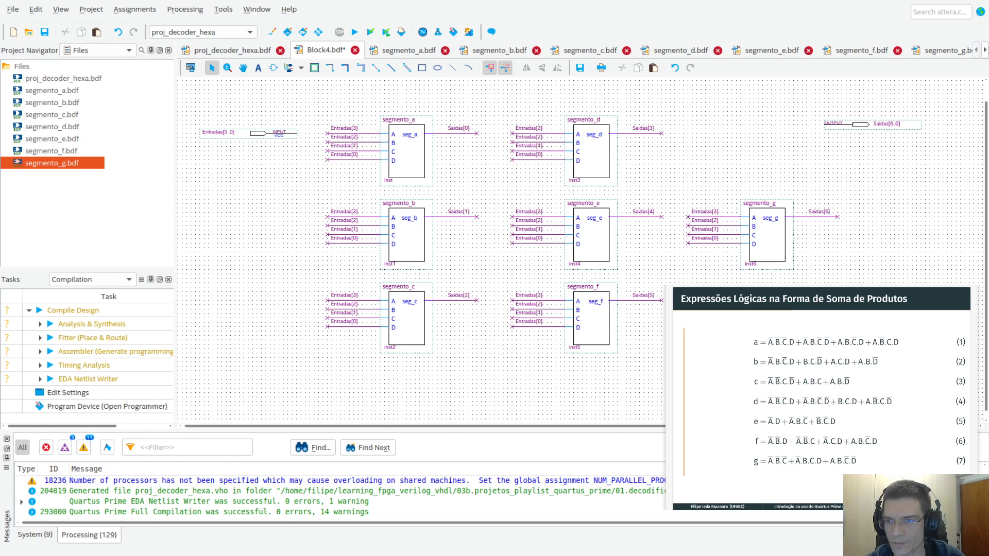
# Save the schematic as decodificador_hexadecimal.bdf and add it to the current project
pyautogui.hotkey('ctrl', 's')
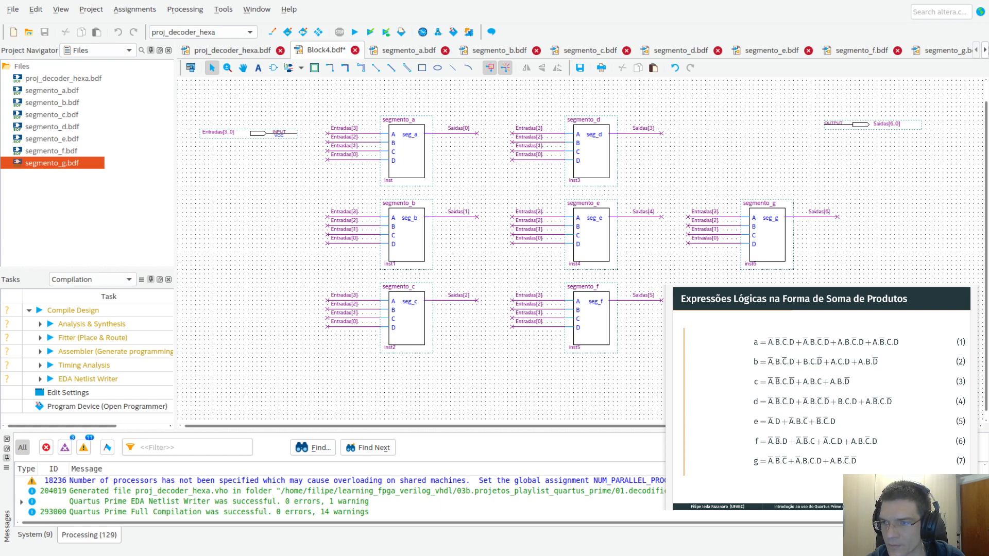
pyautogui.hotkey('ctrl', 's')
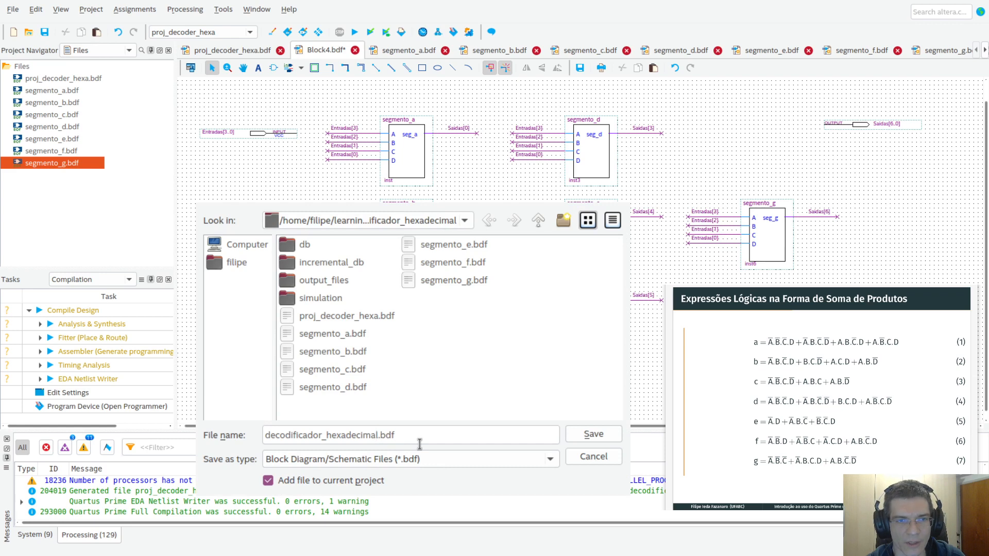
pyautogui.click(598, 437)
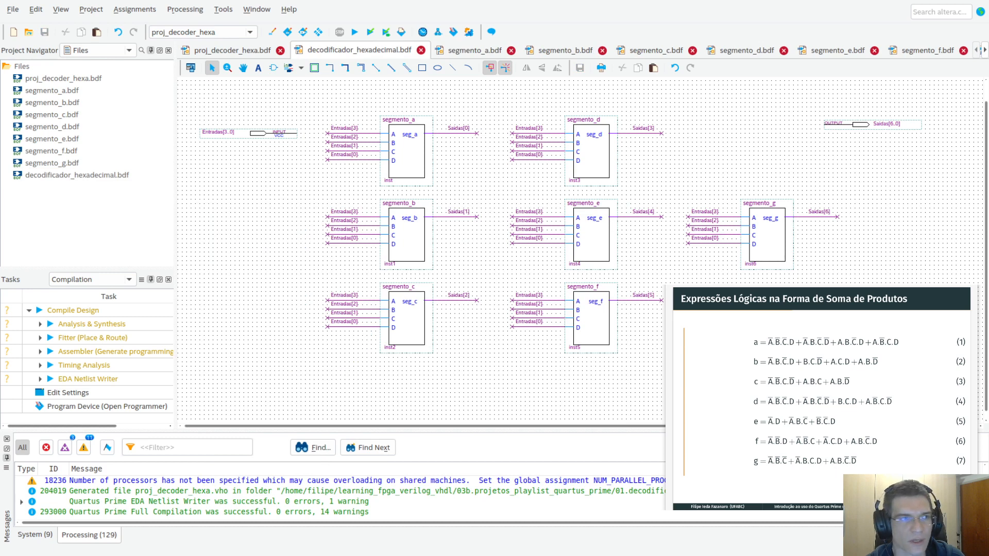
# Set decodificador_hexadecimal.bdf as the top-level entity and show the project hierarchy
pyautogui.click(83, 176)
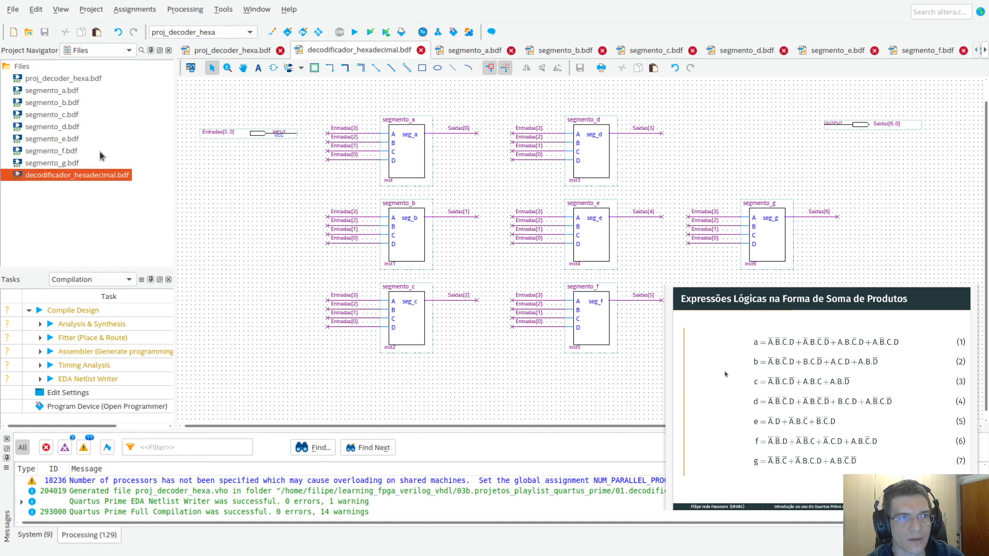
pyautogui.click(122, 51)
pyautogui.click(82, 62)
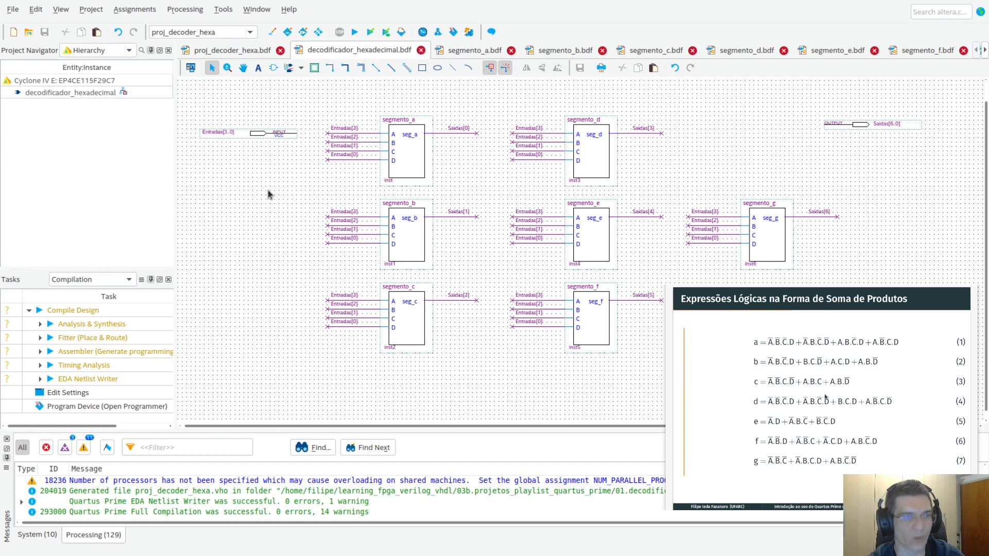
# Start a full compilation and close the open segmento_a to segmento_g schematics
pyautogui.hotkey('ctrl', 'l')
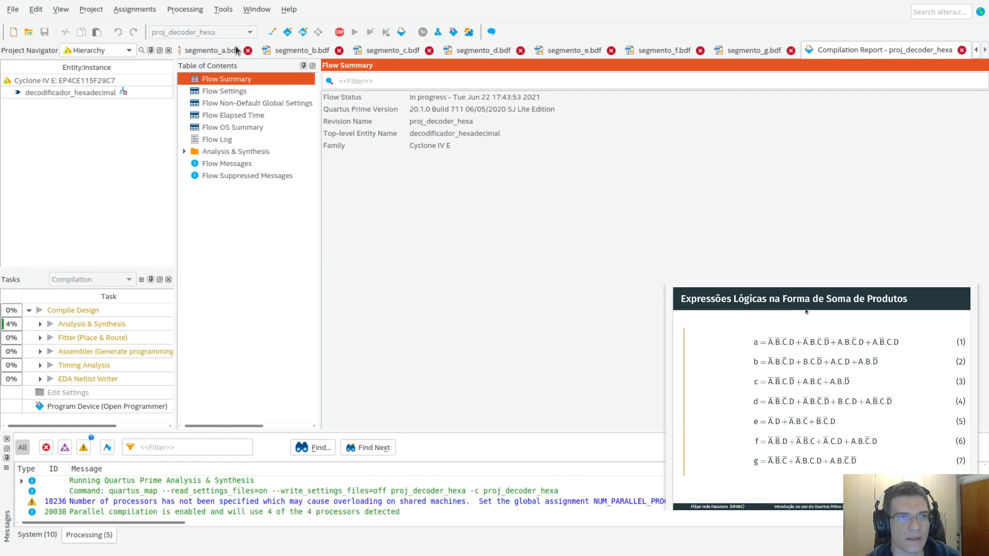
pyautogui.click(791, 50)
pyautogui.click(788, 50)
pyautogui.click(784, 50)
pyautogui.click(783, 50)
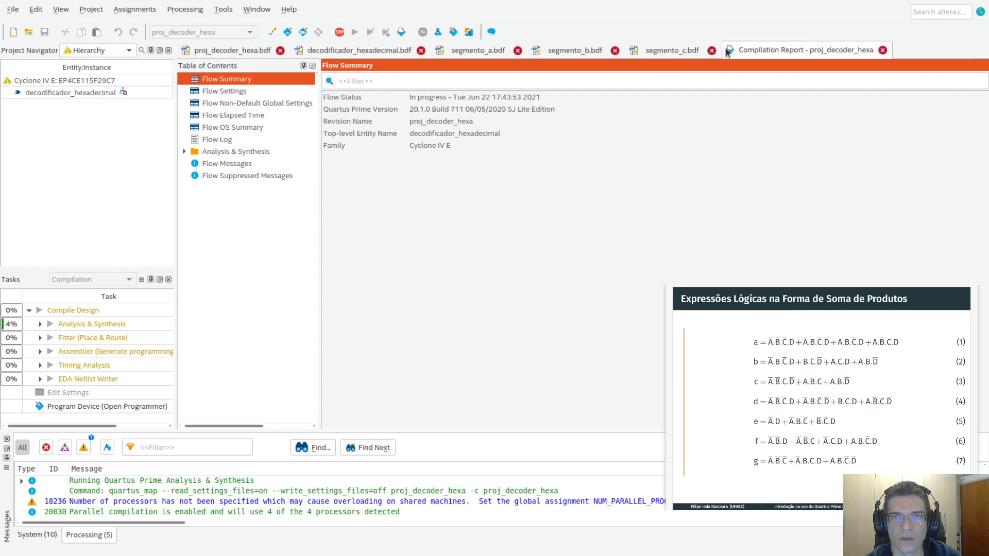
pyautogui.click(703, 50)
pyautogui.click(683, 51)
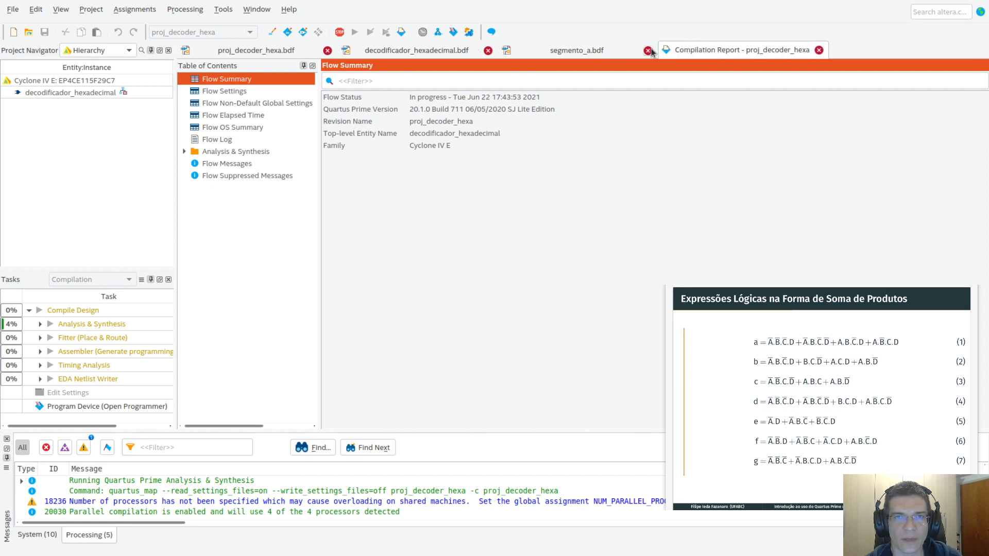
pyautogui.click(648, 50)
# Examine the decodificador_hexadecimal schematic and the flow summary in the compilation report
pyautogui.click(499, 49)
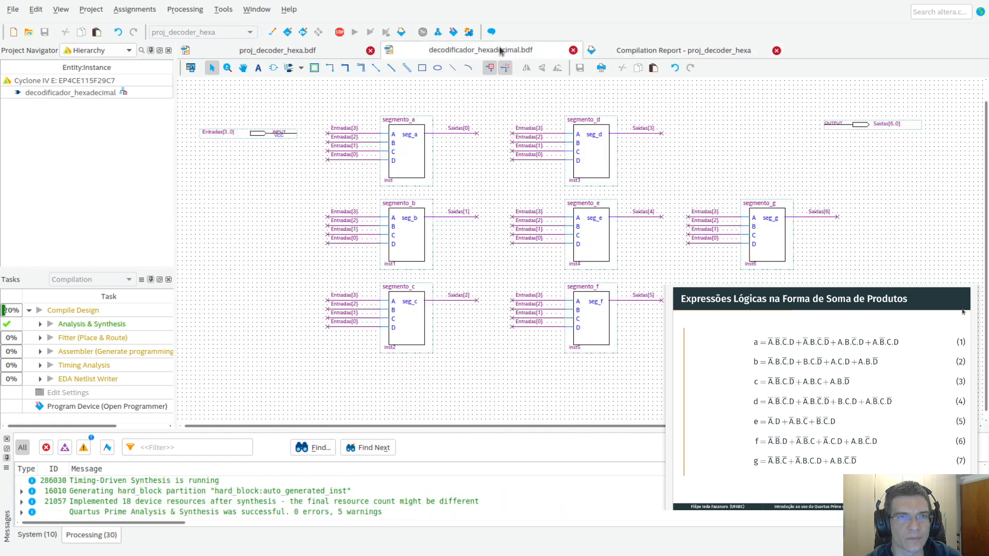
pyautogui.click(683, 53)
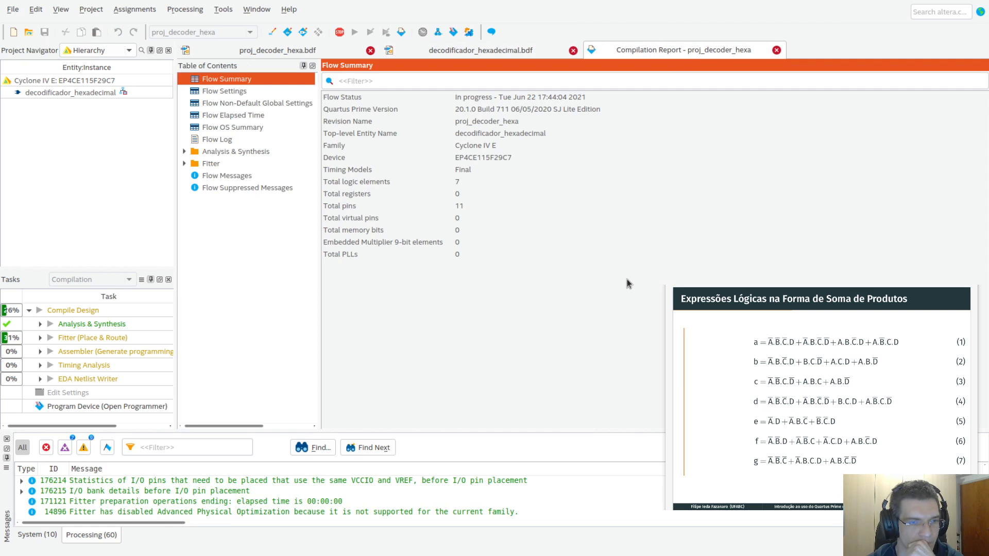
pyautogui.moveTo(506, 426)
pyautogui.mouseDown()
pyautogui.moveTo(510, 400)
pyautogui.moveTo(514, 433)
pyautogui.moveTo(515, 421)
pyautogui.mouseUp()
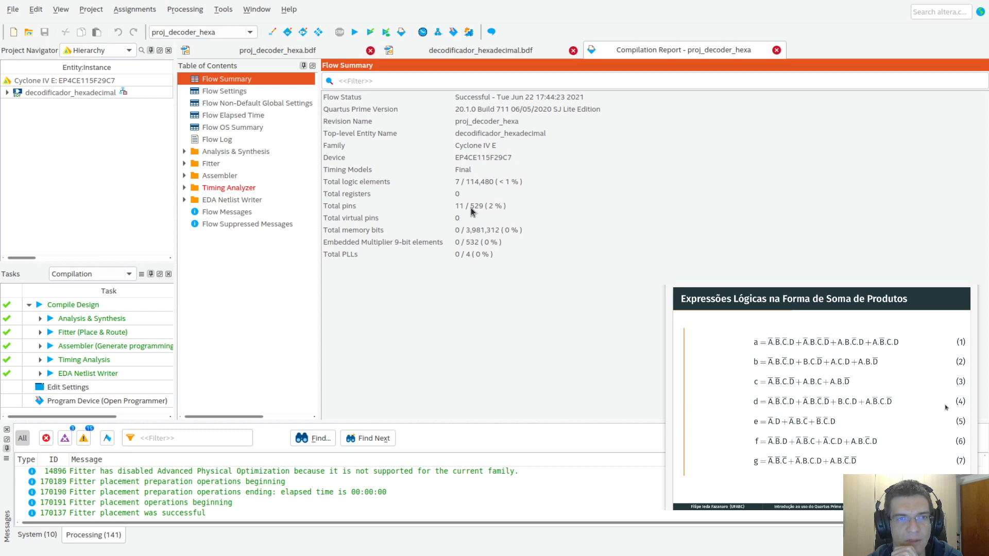
pyautogui.click(470, 50)
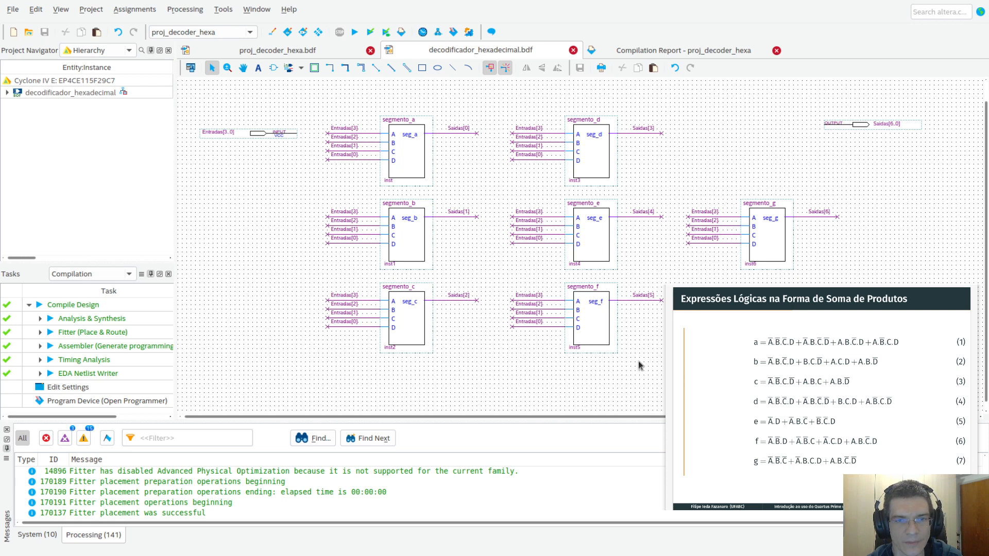
# Place the decodificador_hexadecimal symbol in the middle of the proj_decoder_hexa.bdf schematic
pyautogui.click(285, 51)
pyautogui.doubleClick(347, 214)
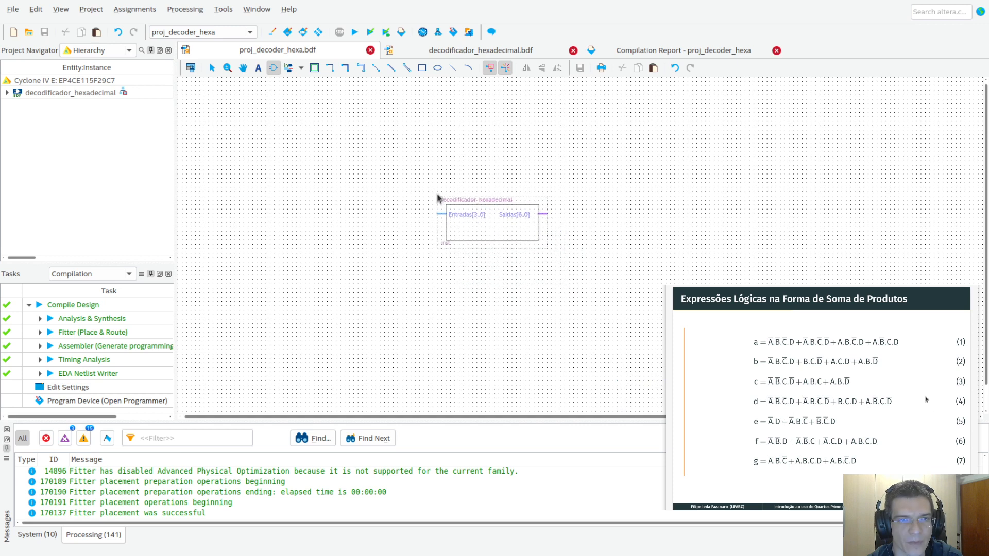
pyautogui.click(438, 197)
pyautogui.click(525, 284)
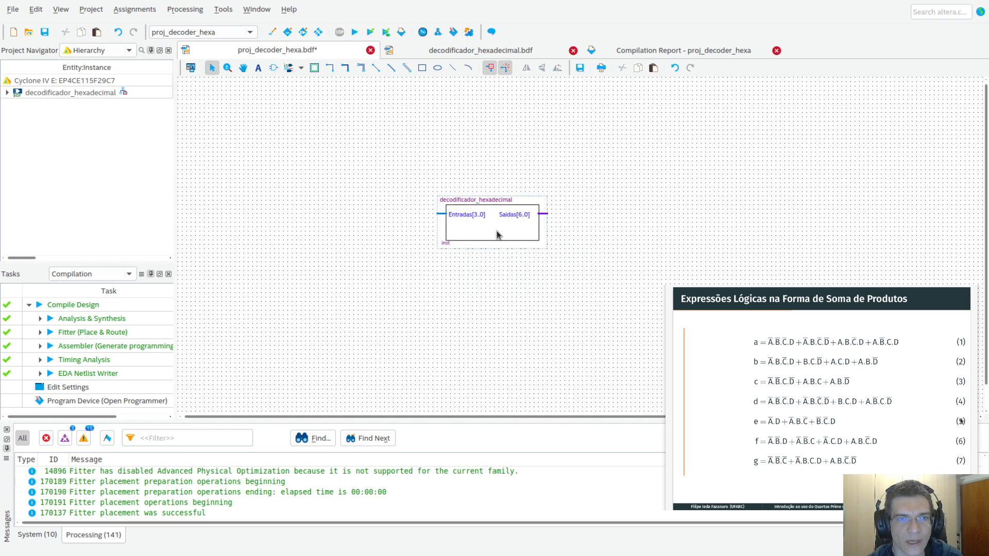
pyautogui.click(474, 228)
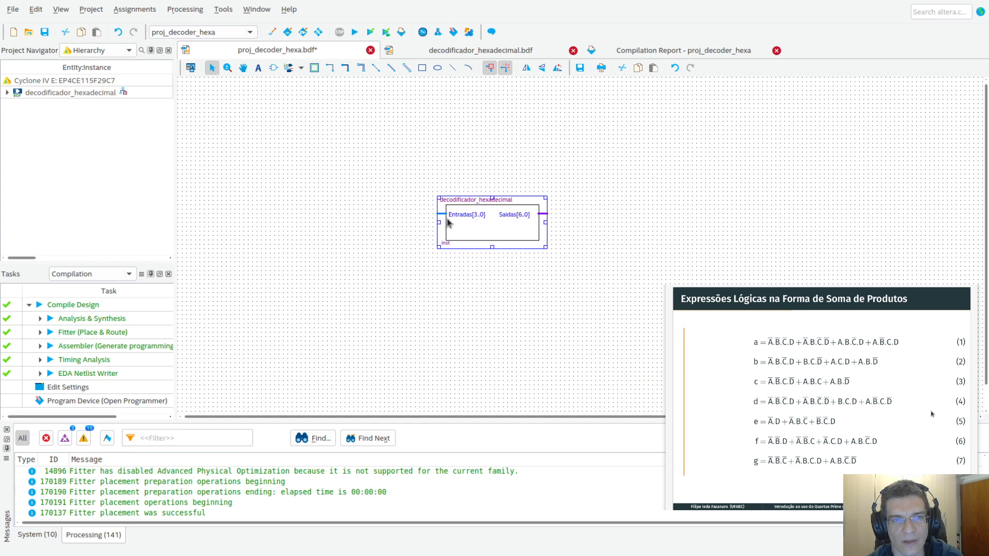
# Review the design levels, from the decodificador_hexadecimal schematic into segmento_d's gate circuit and back through the proj_decoder_hexa schematic
pyautogui.click(482, 51)
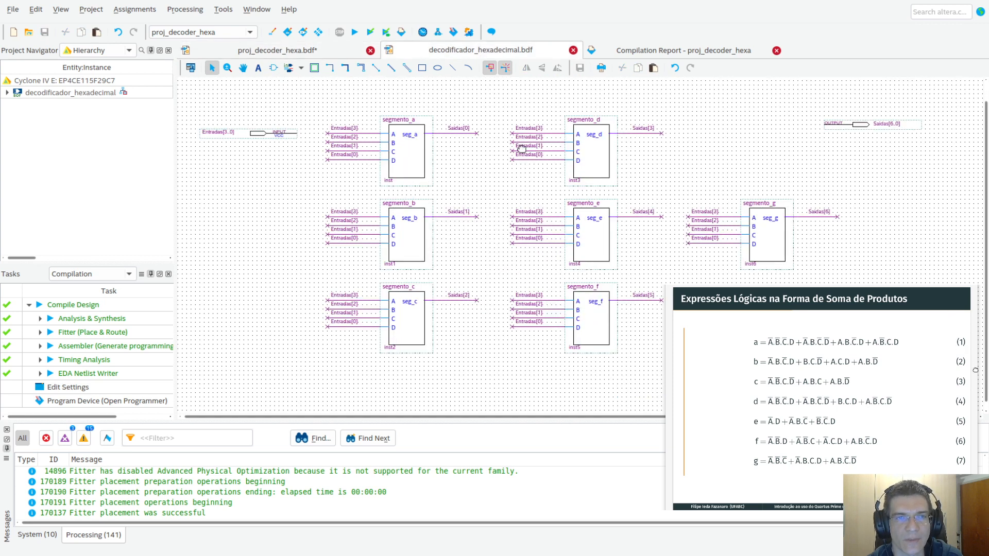
pyautogui.doubleClick(591, 153)
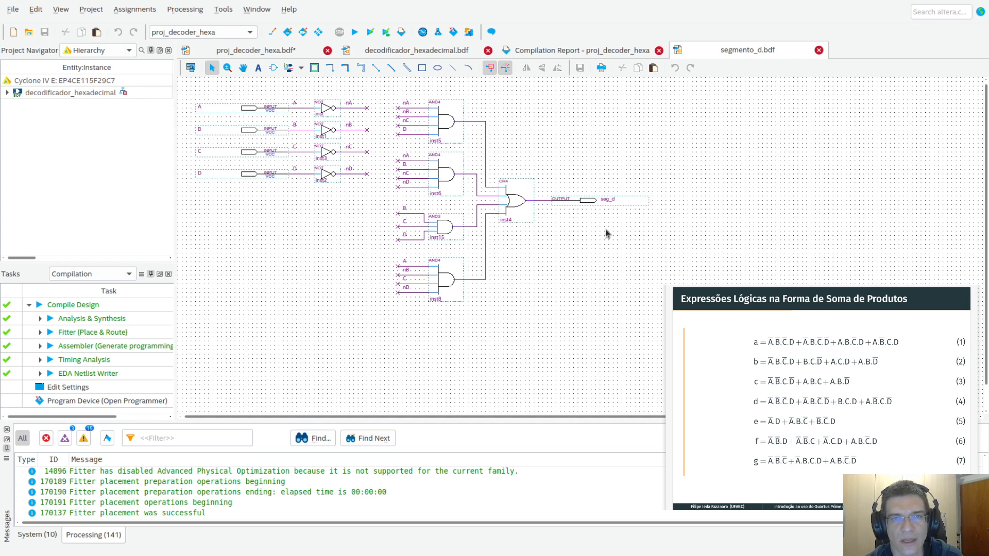
pyautogui.click(820, 50)
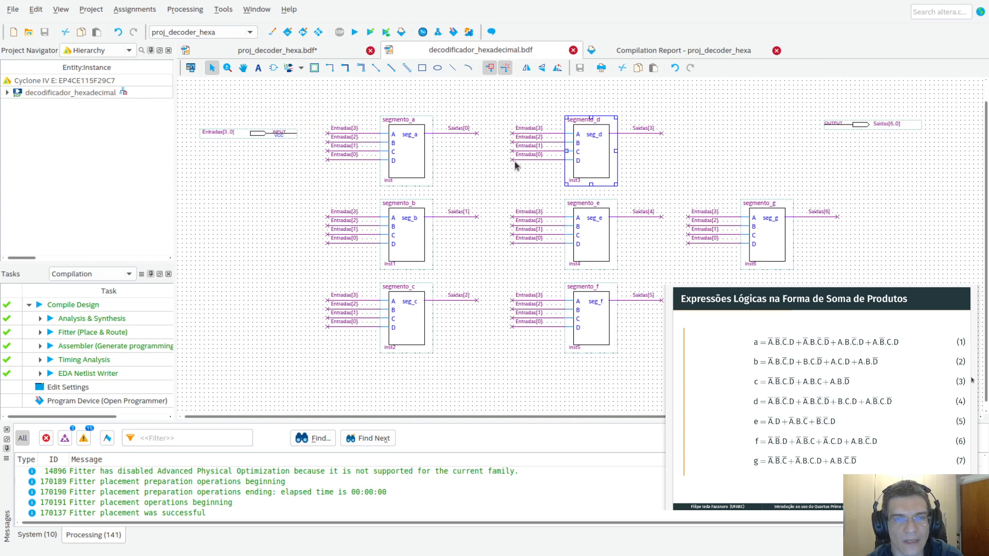
pyautogui.click(657, 150)
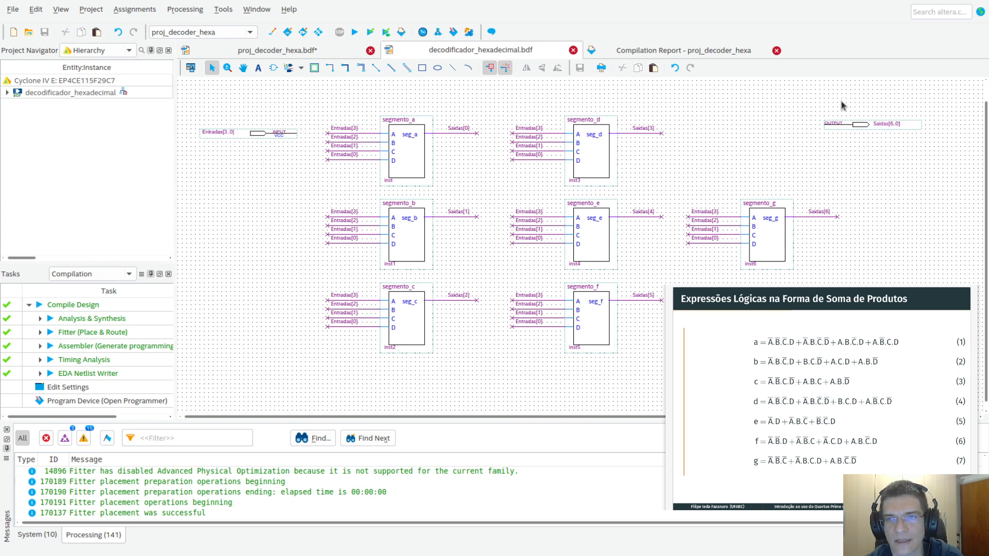
pyautogui.click(322, 51)
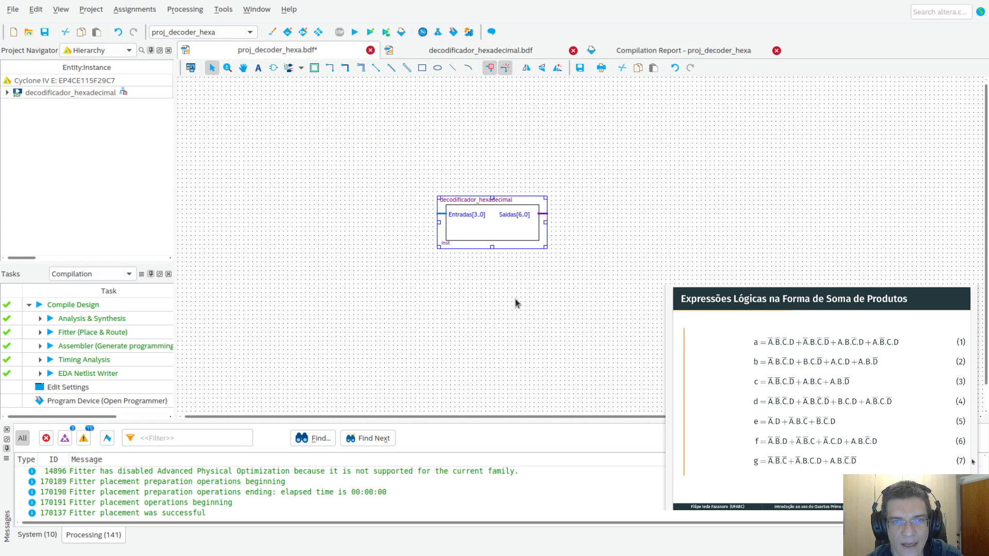
pyautogui.click(366, 147)
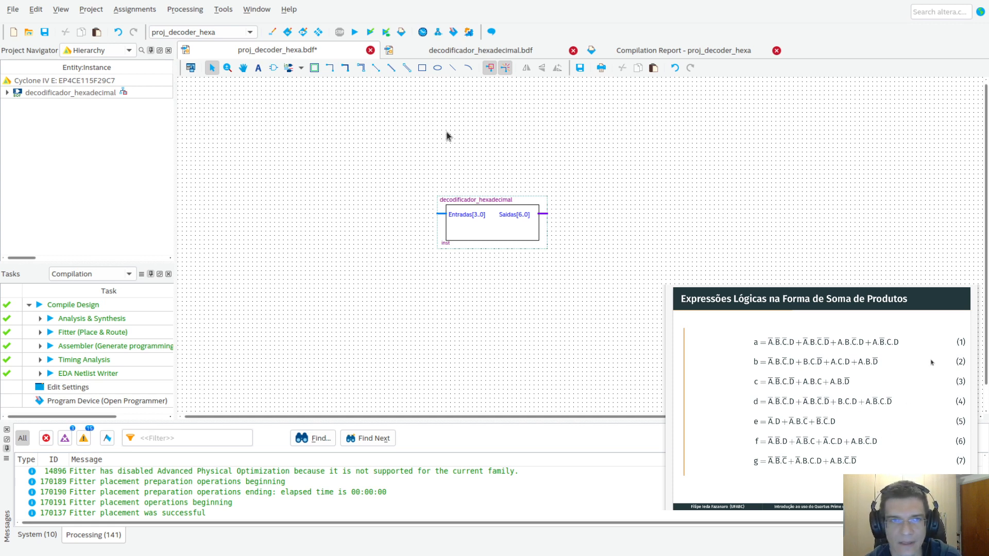
pyautogui.click(475, 50)
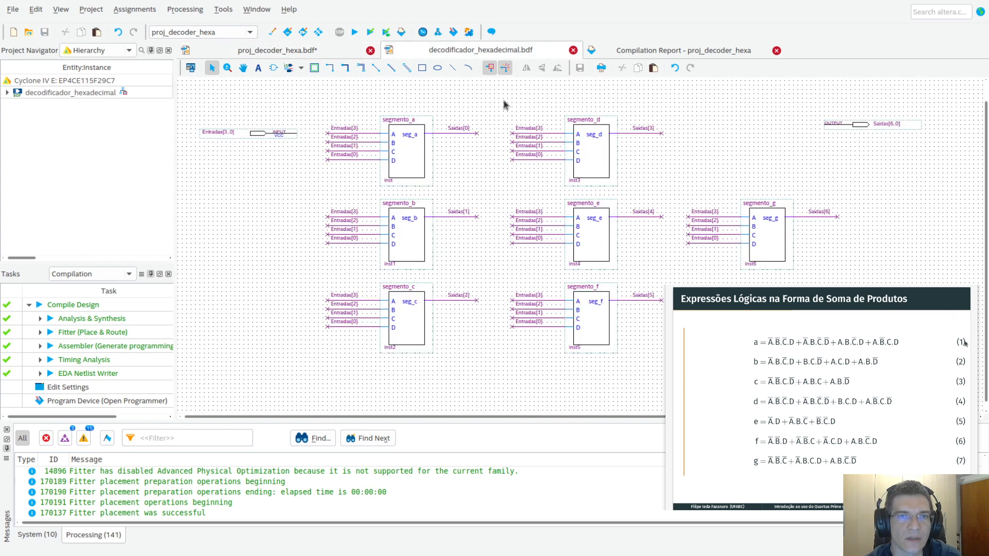